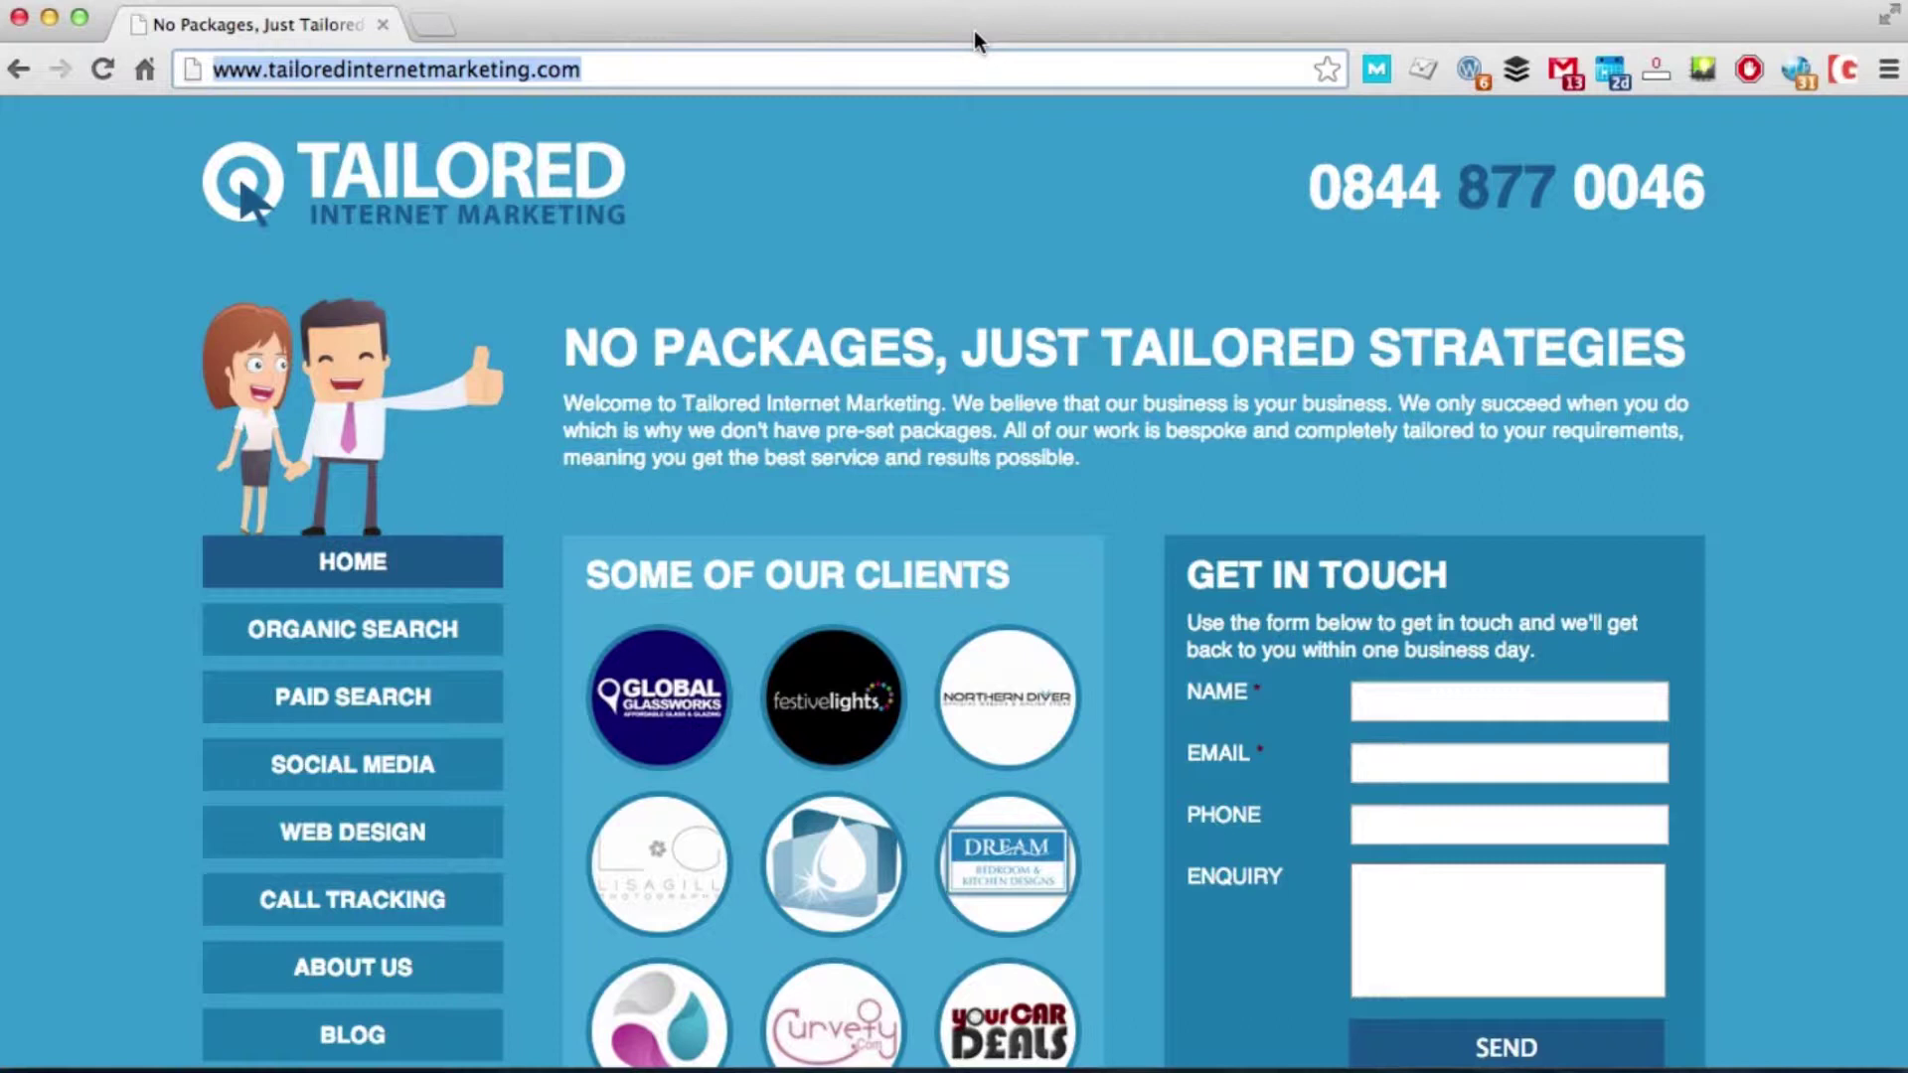
# Step: Go to the hosting.tailoredinternetmarketing.com client portal
pyautogui.click(895, 69)
pyautogui.write('host')
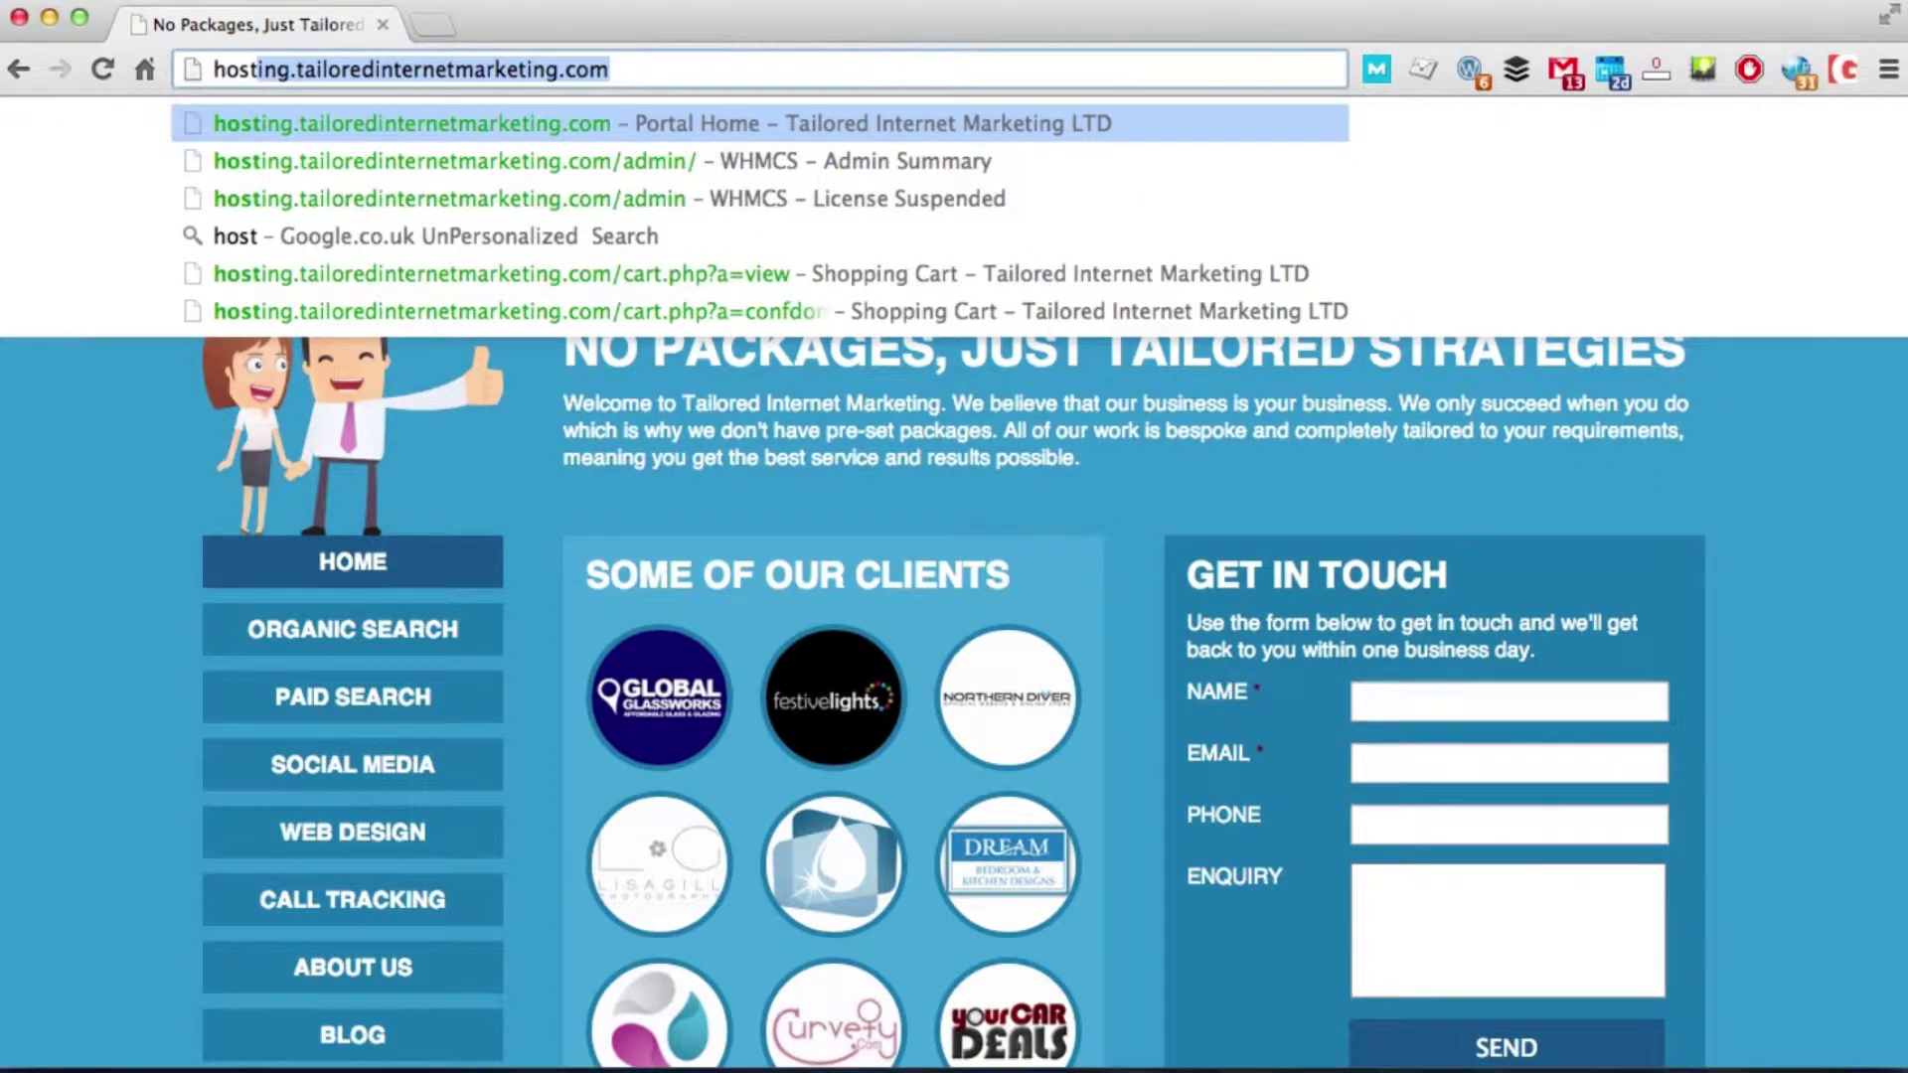
pyautogui.press('Return')
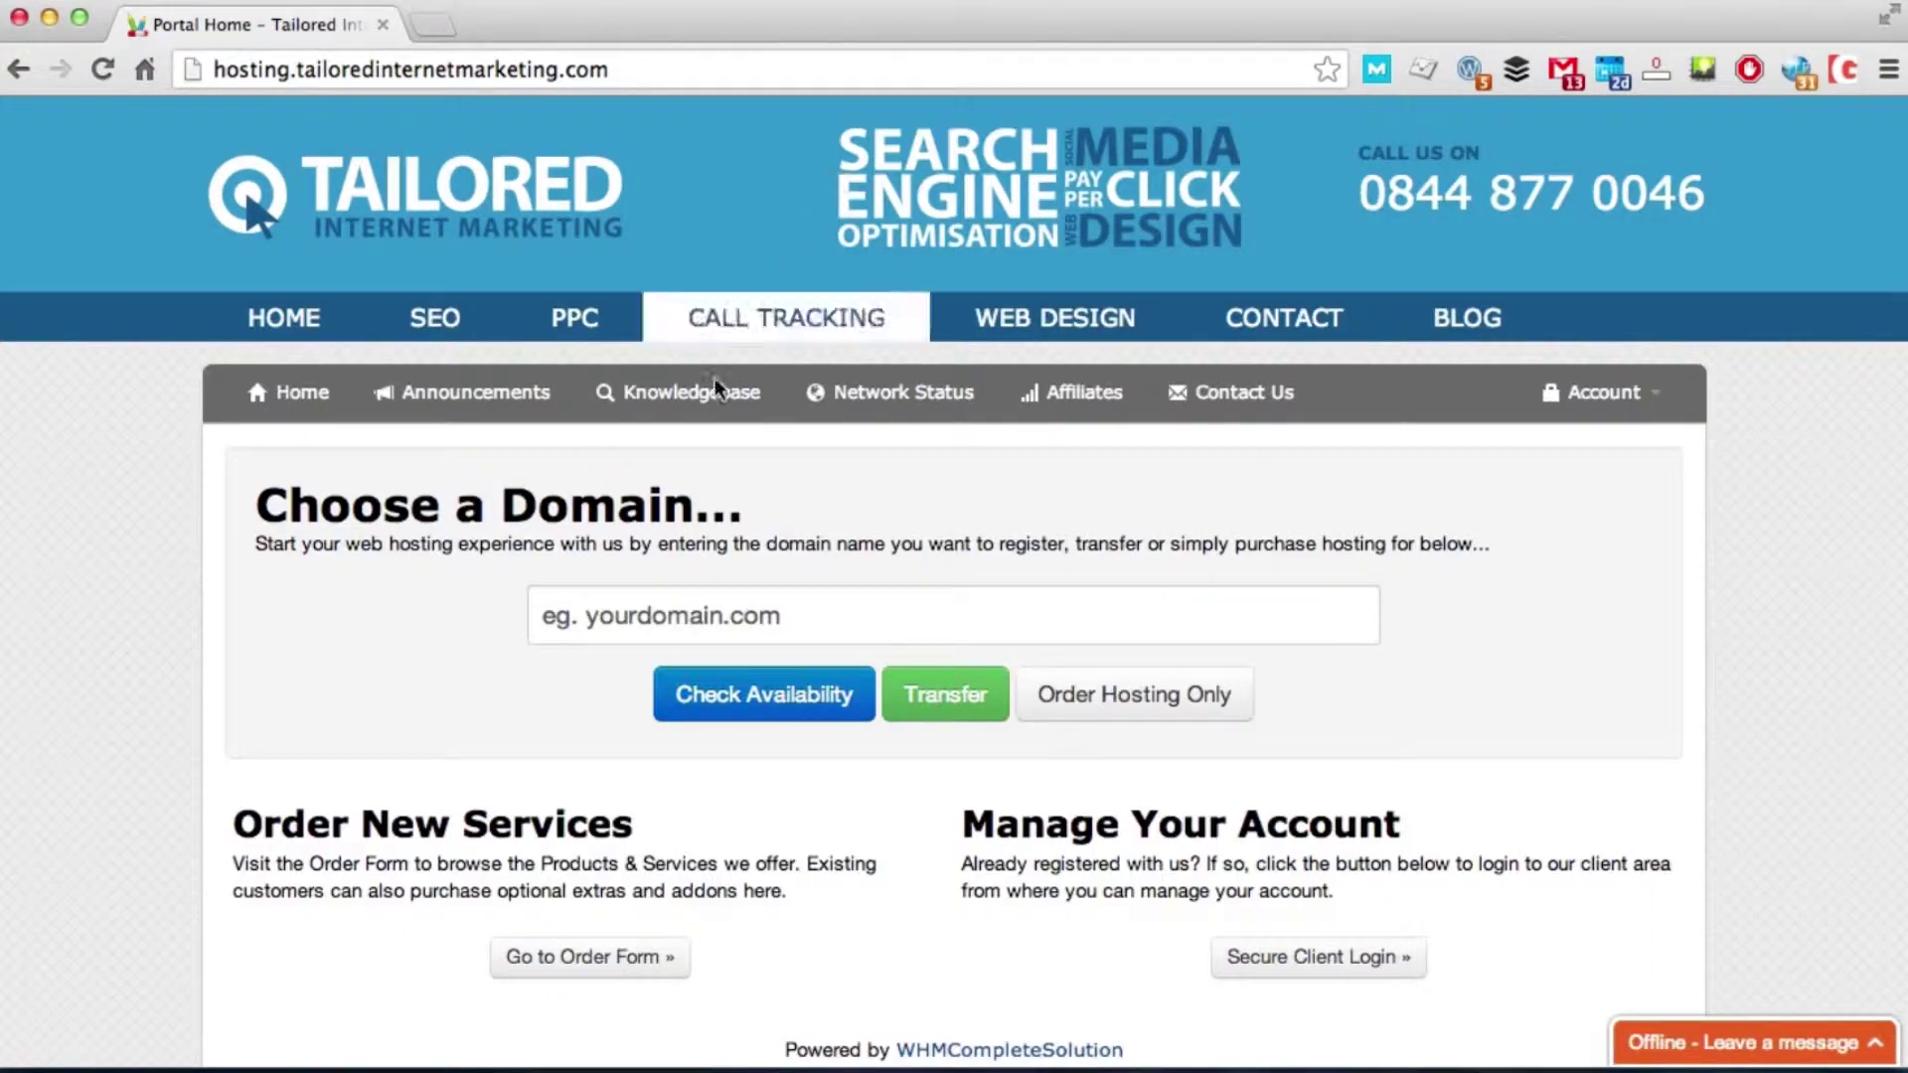
# Step: Request a transfer of 1on8.co.uk and add it to the cart
pyautogui.click(664, 625)
pyautogui.write('1')
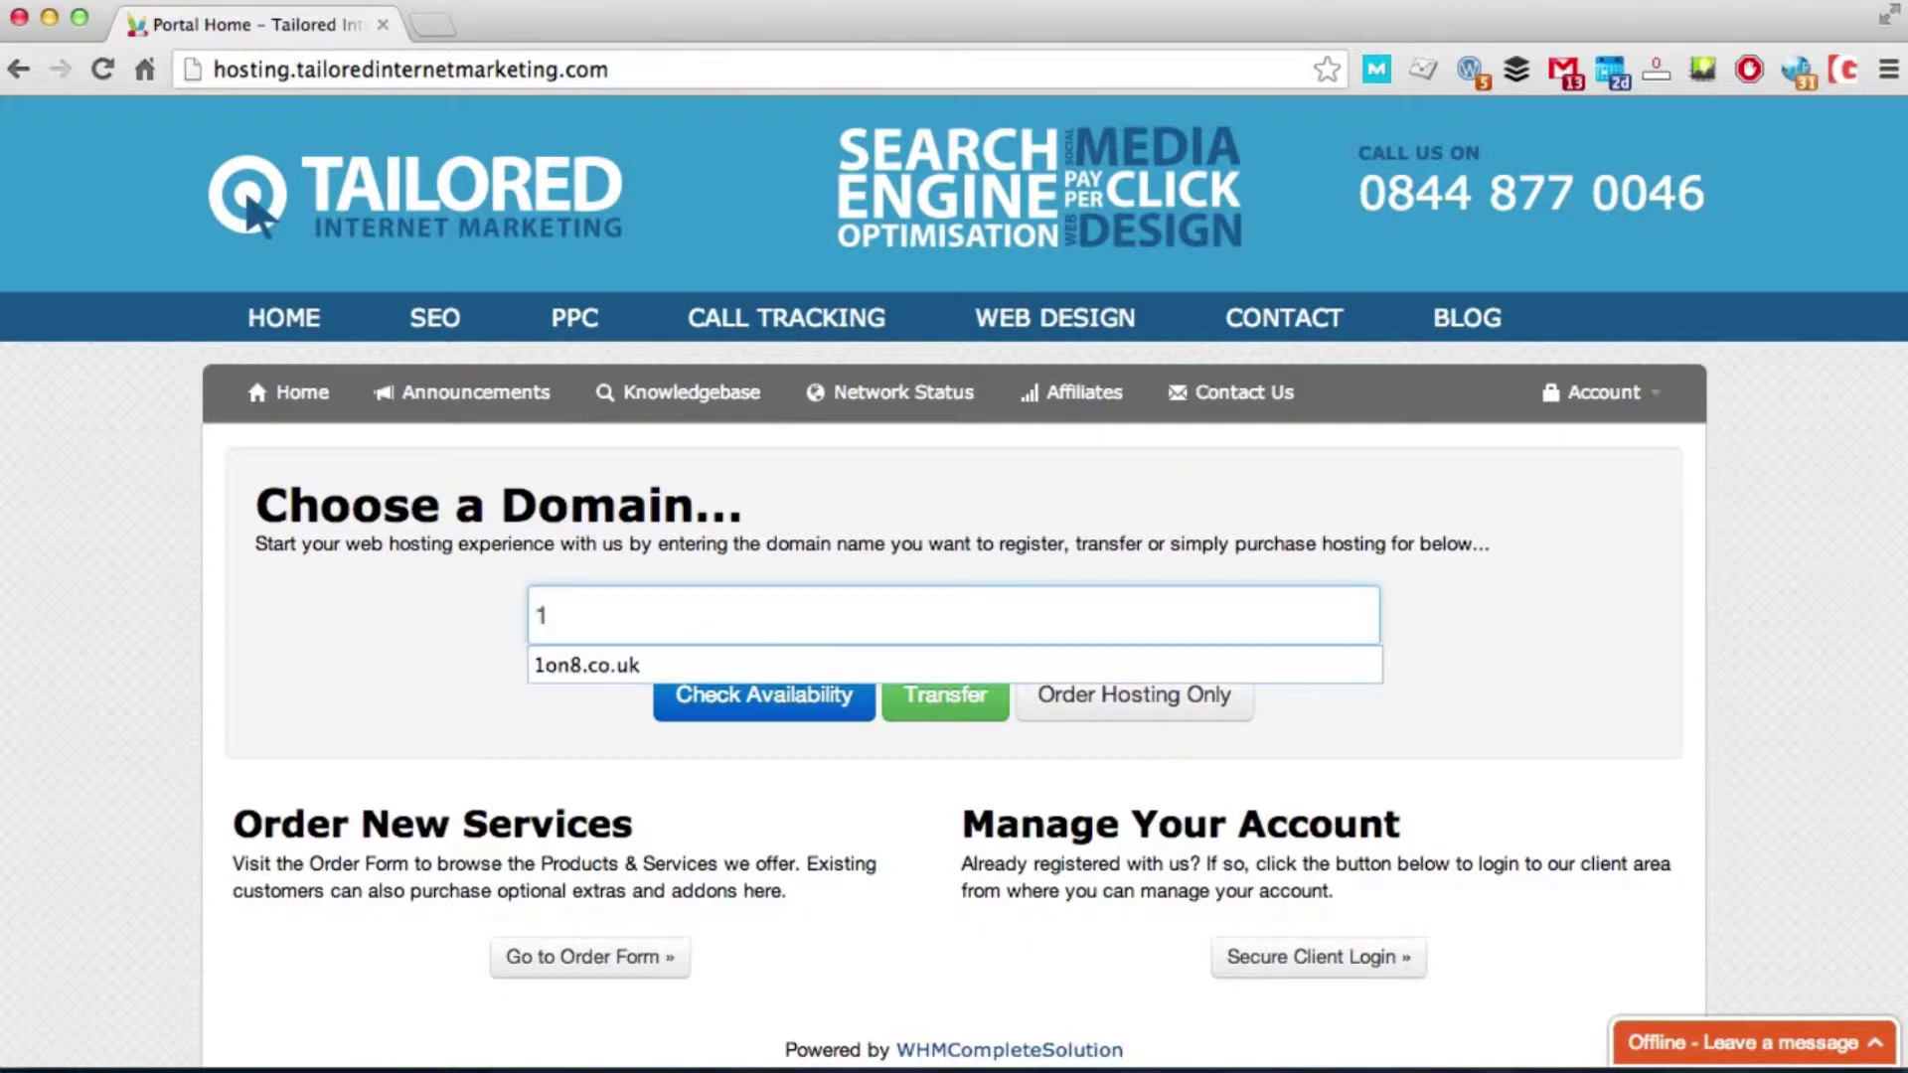
pyautogui.write('on8.co.uk')
pyautogui.click(939, 715)
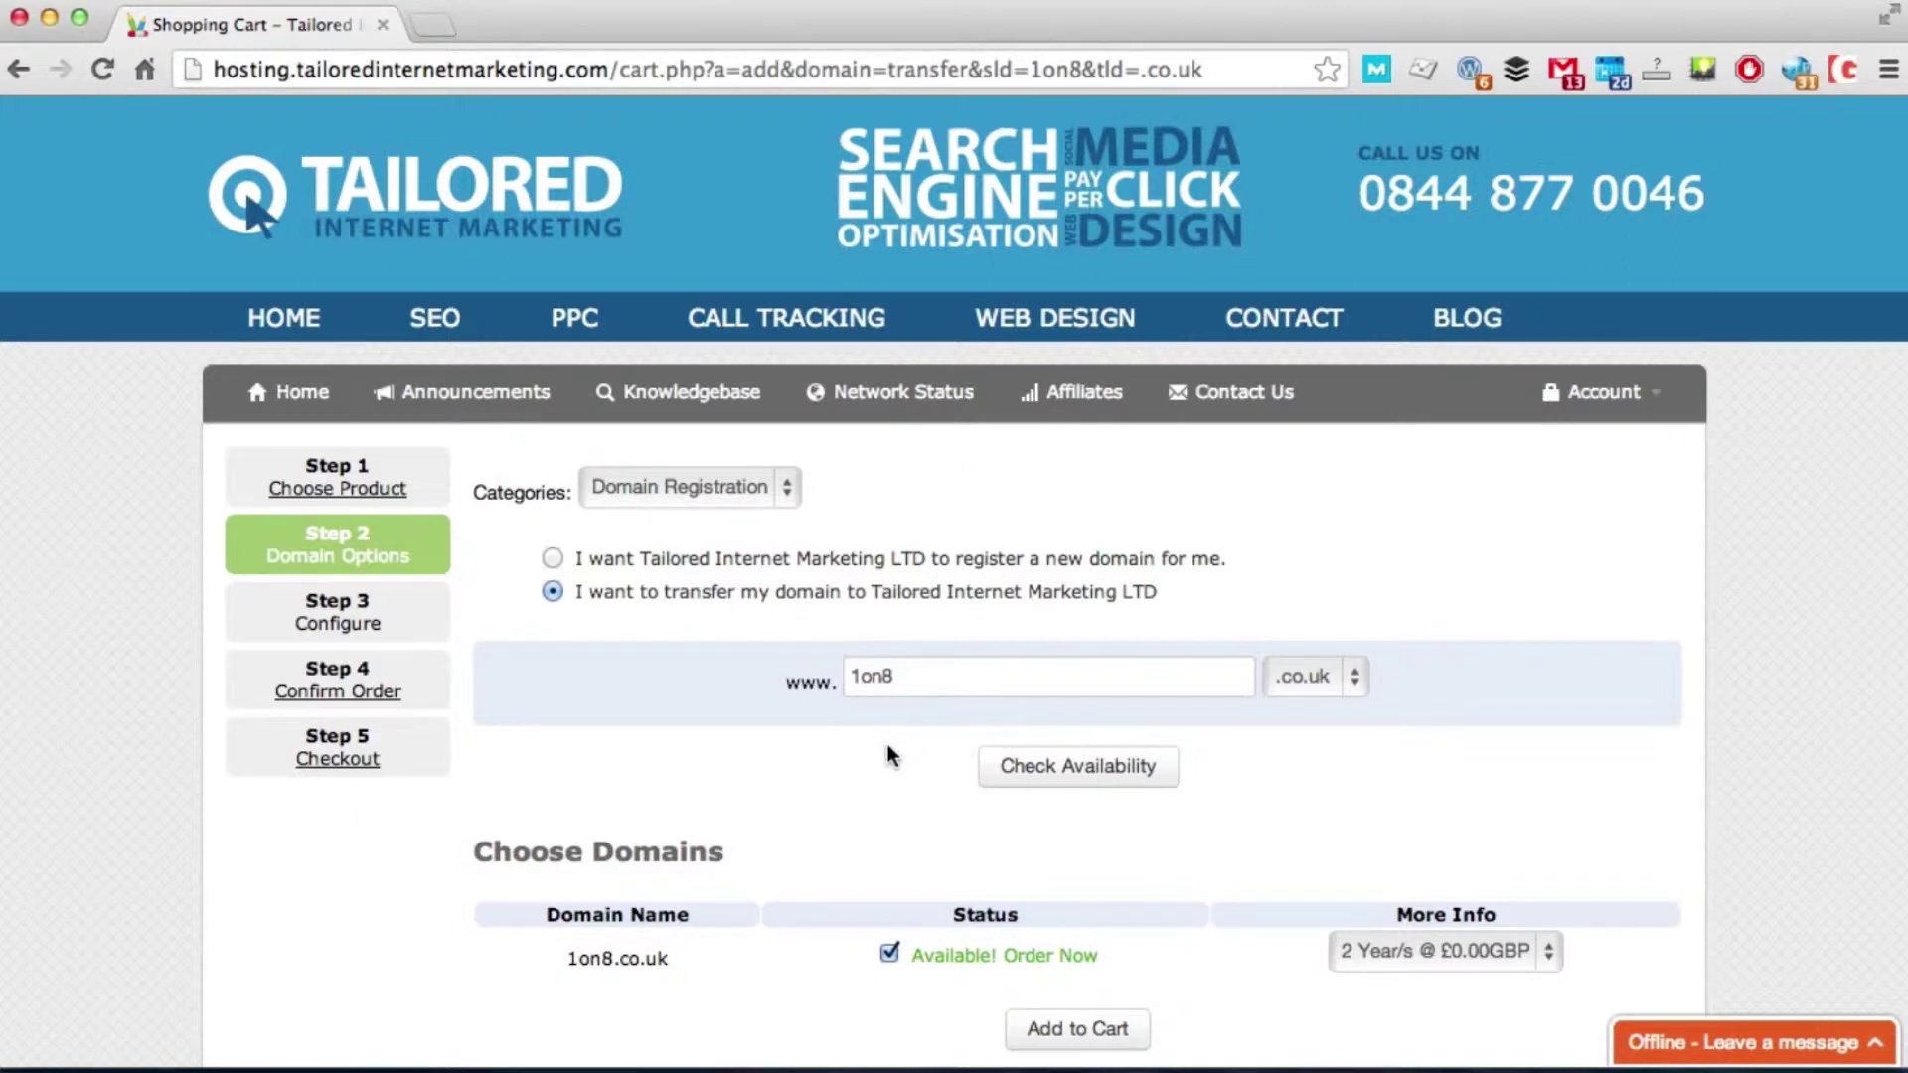
pyautogui.scroll(-3, 886, 743)
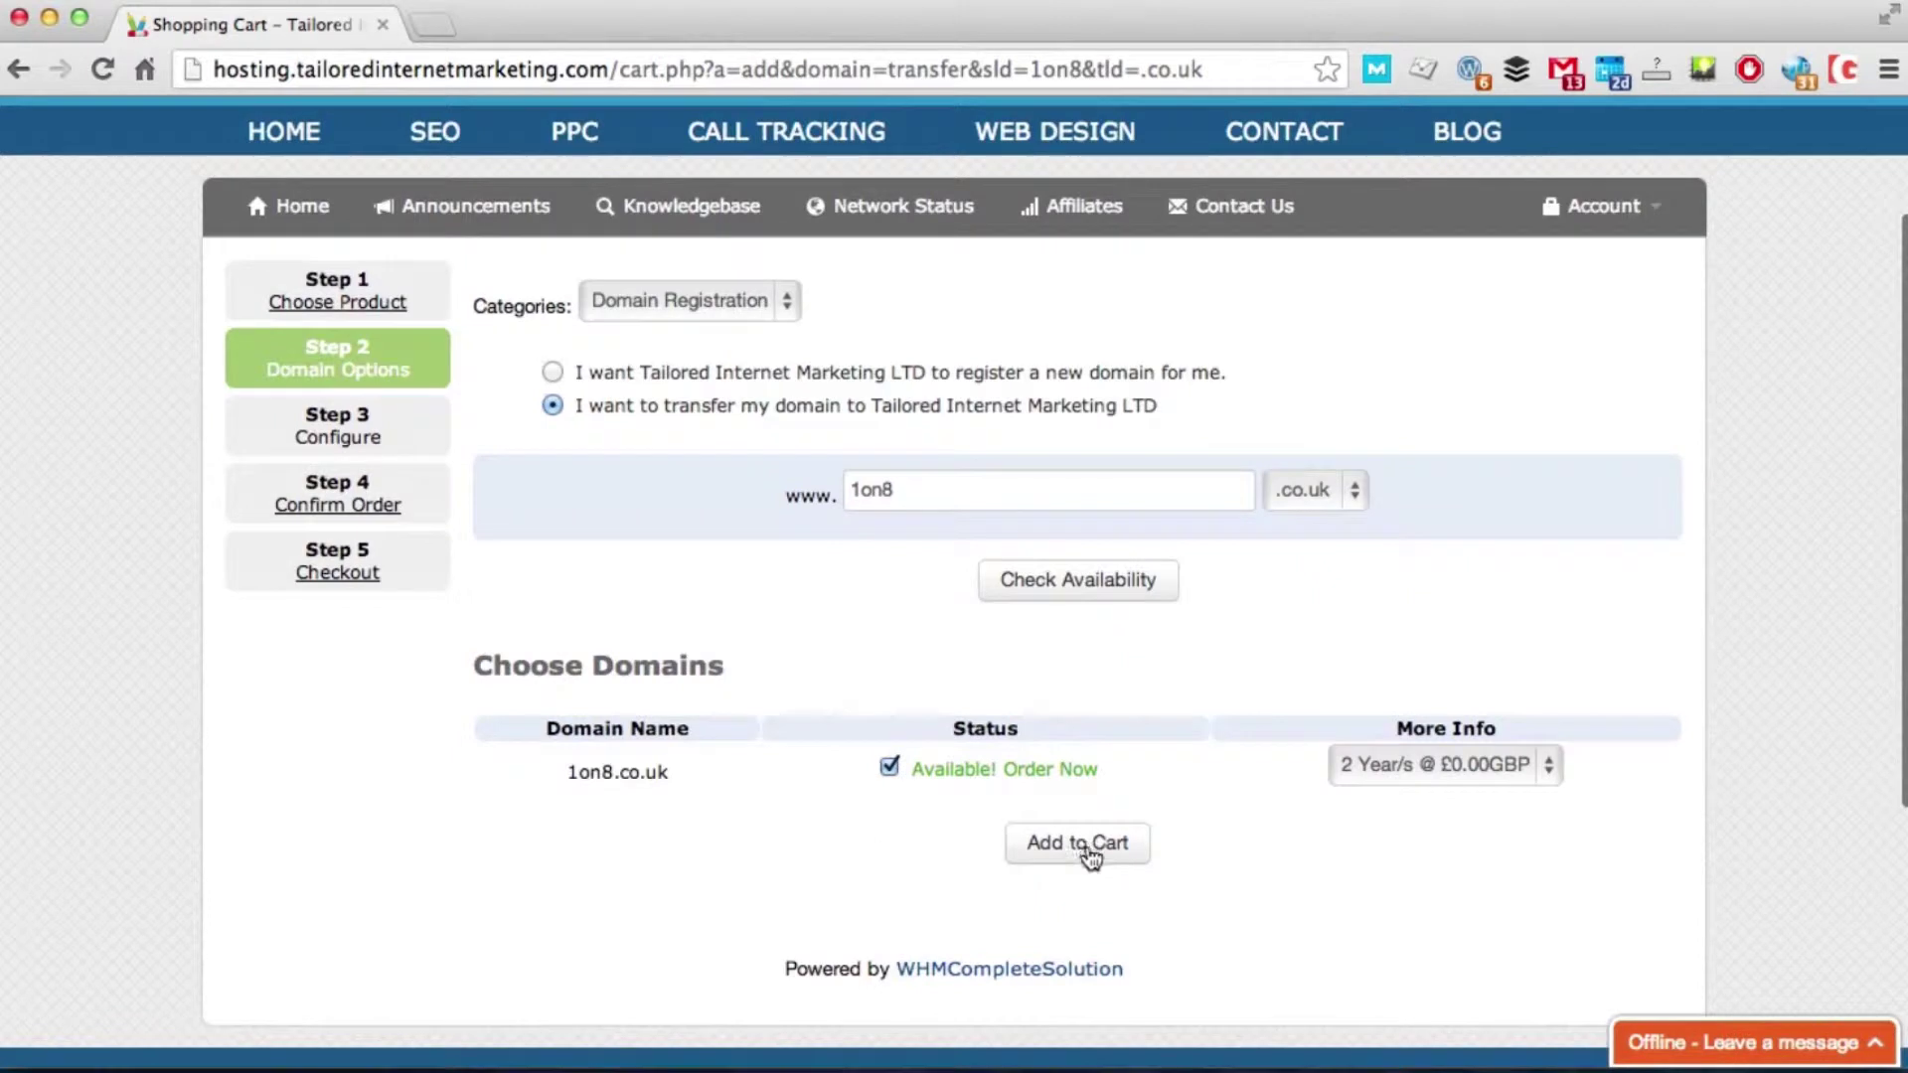
pyautogui.click(1090, 855)
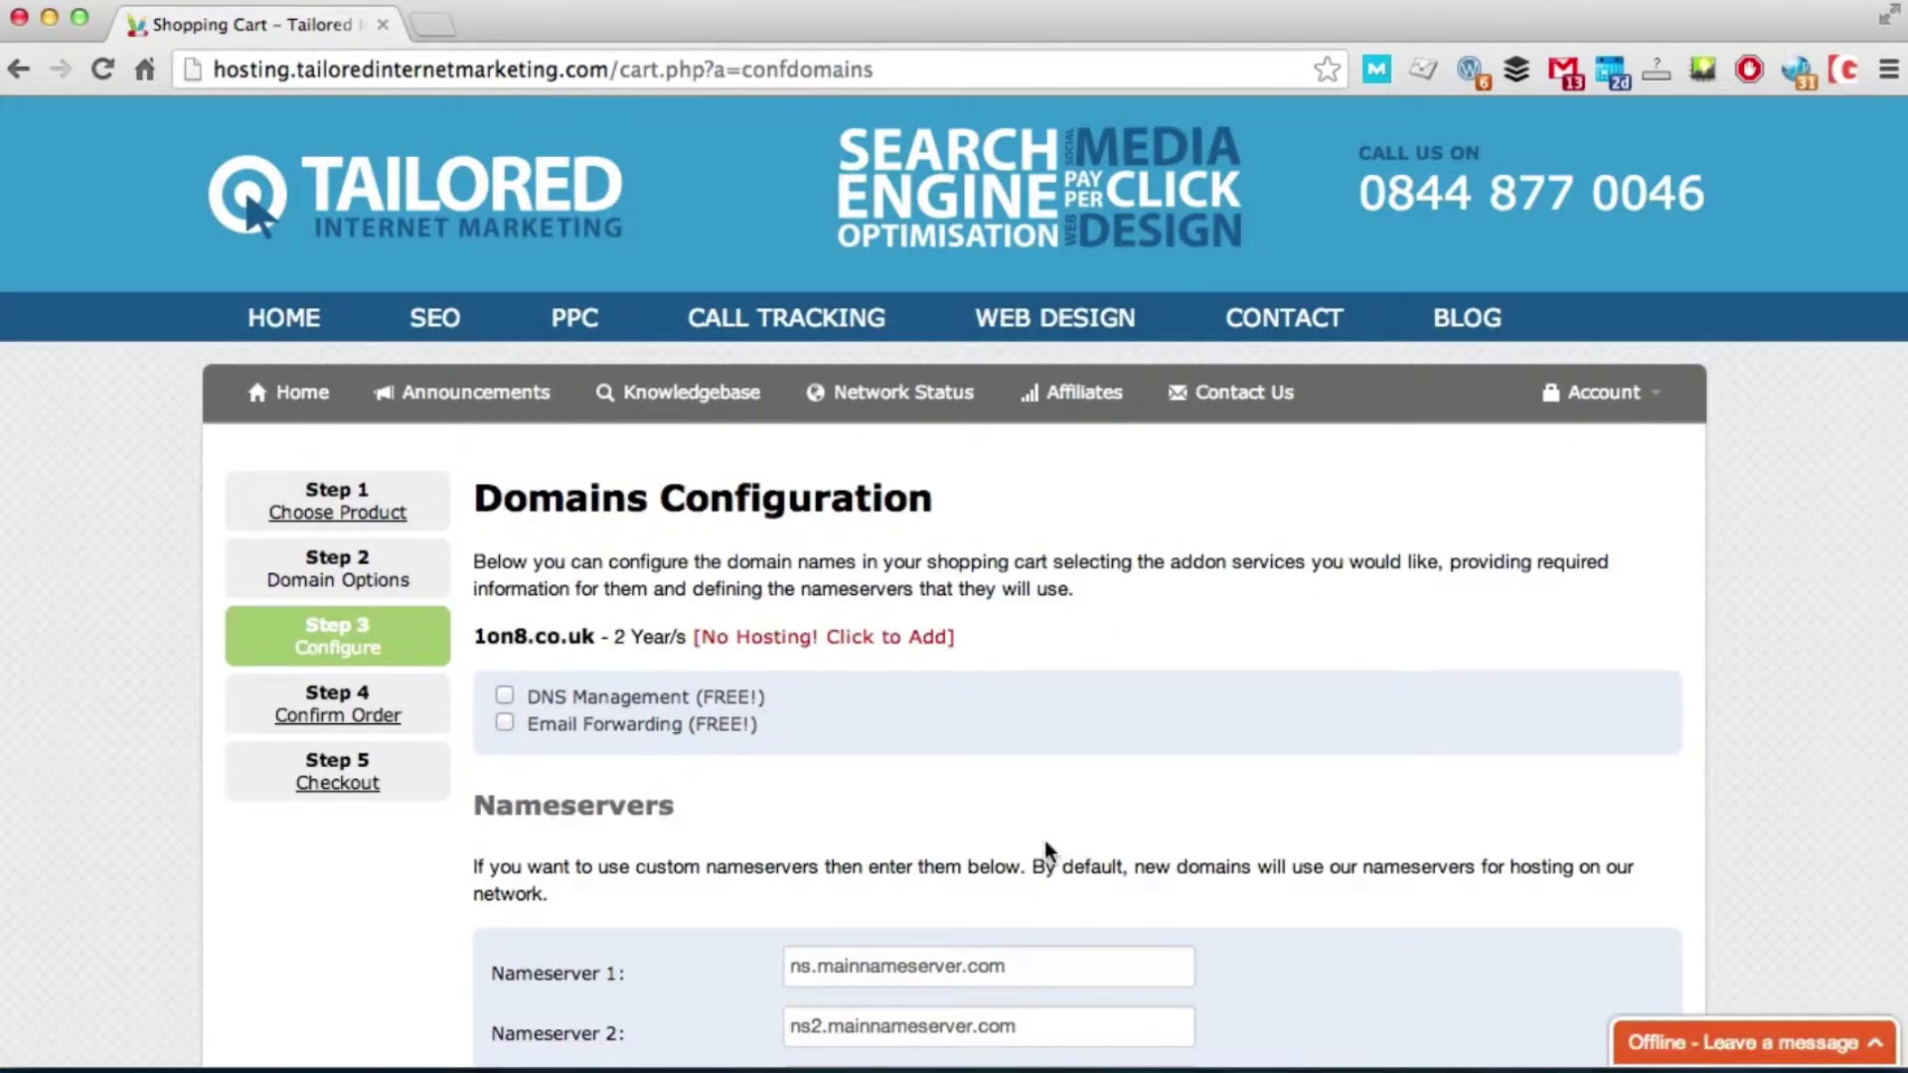
# Step: Attach the Starter WordPress hosting package to 1on8.co.uk, update the cart and check out
pyautogui.click(863, 641)
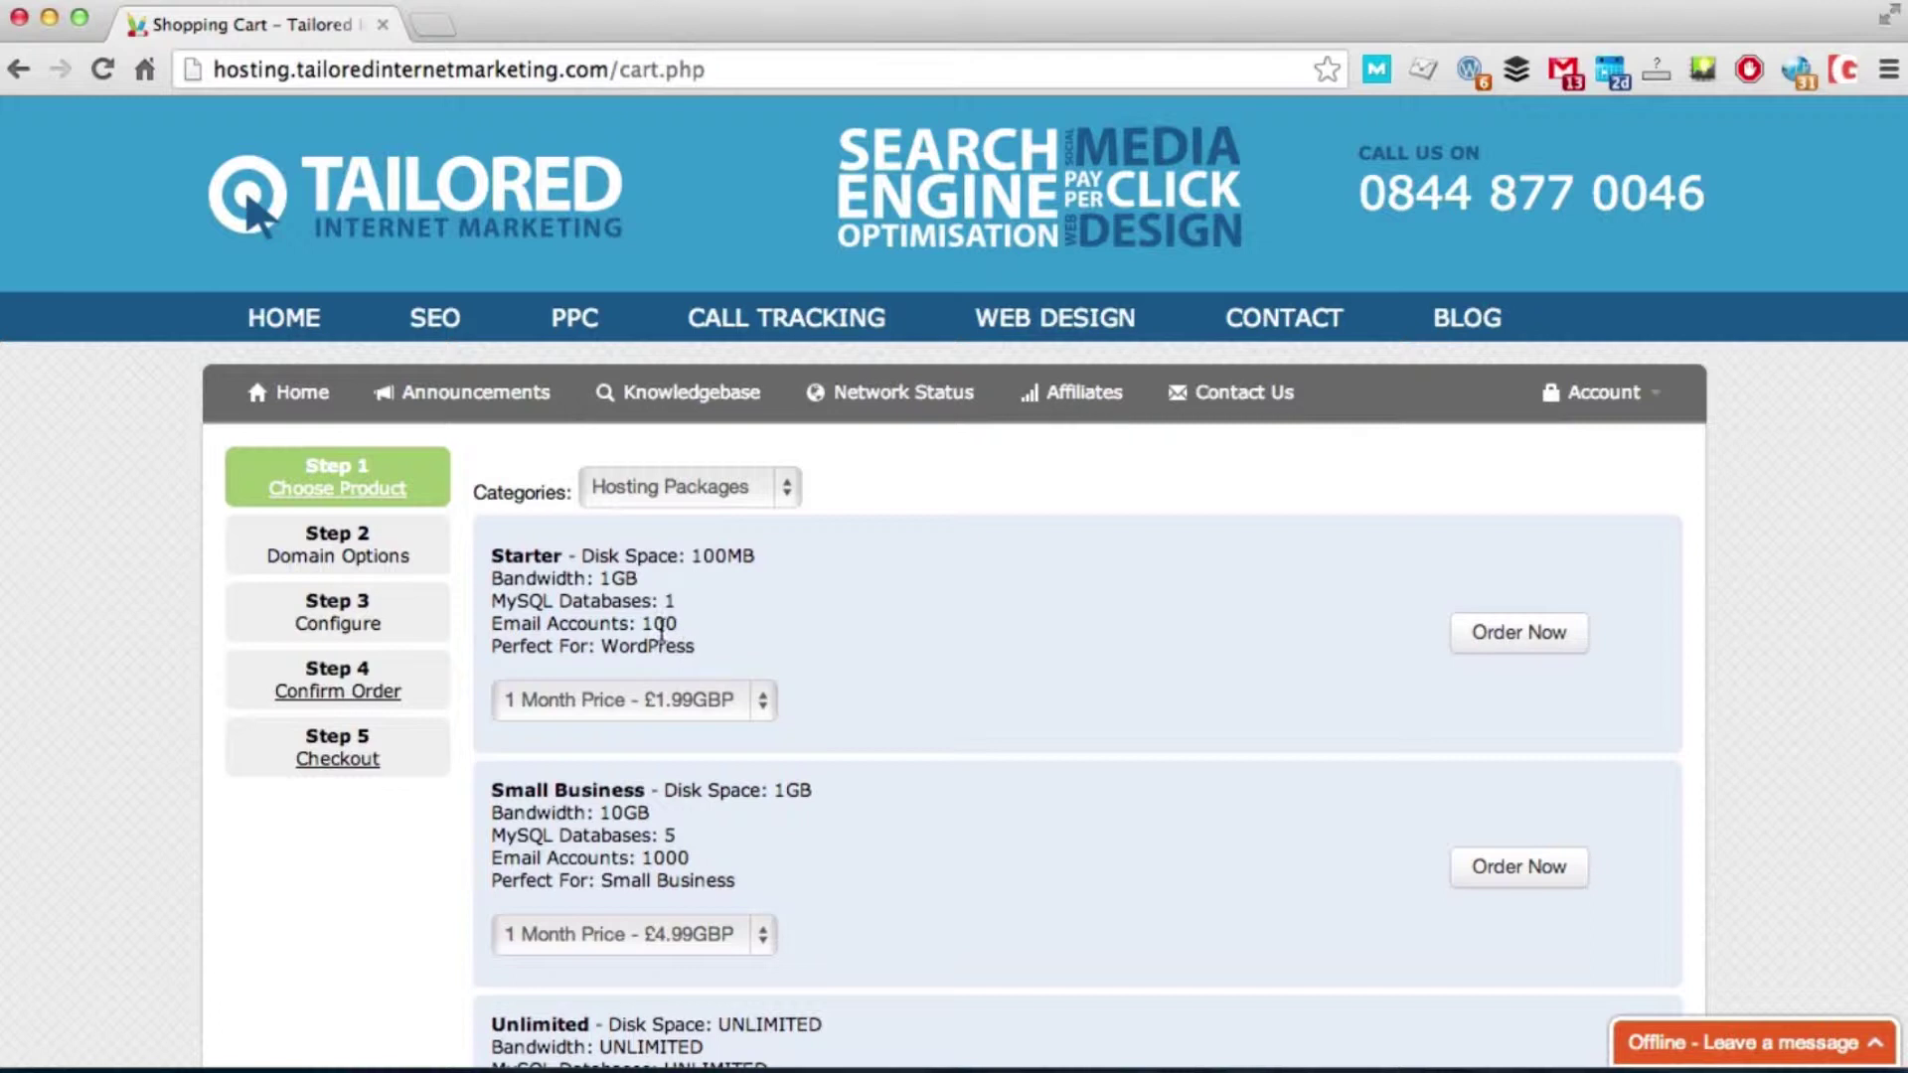
pyautogui.moveTo(597, 646); pyautogui.dragTo(708, 646)
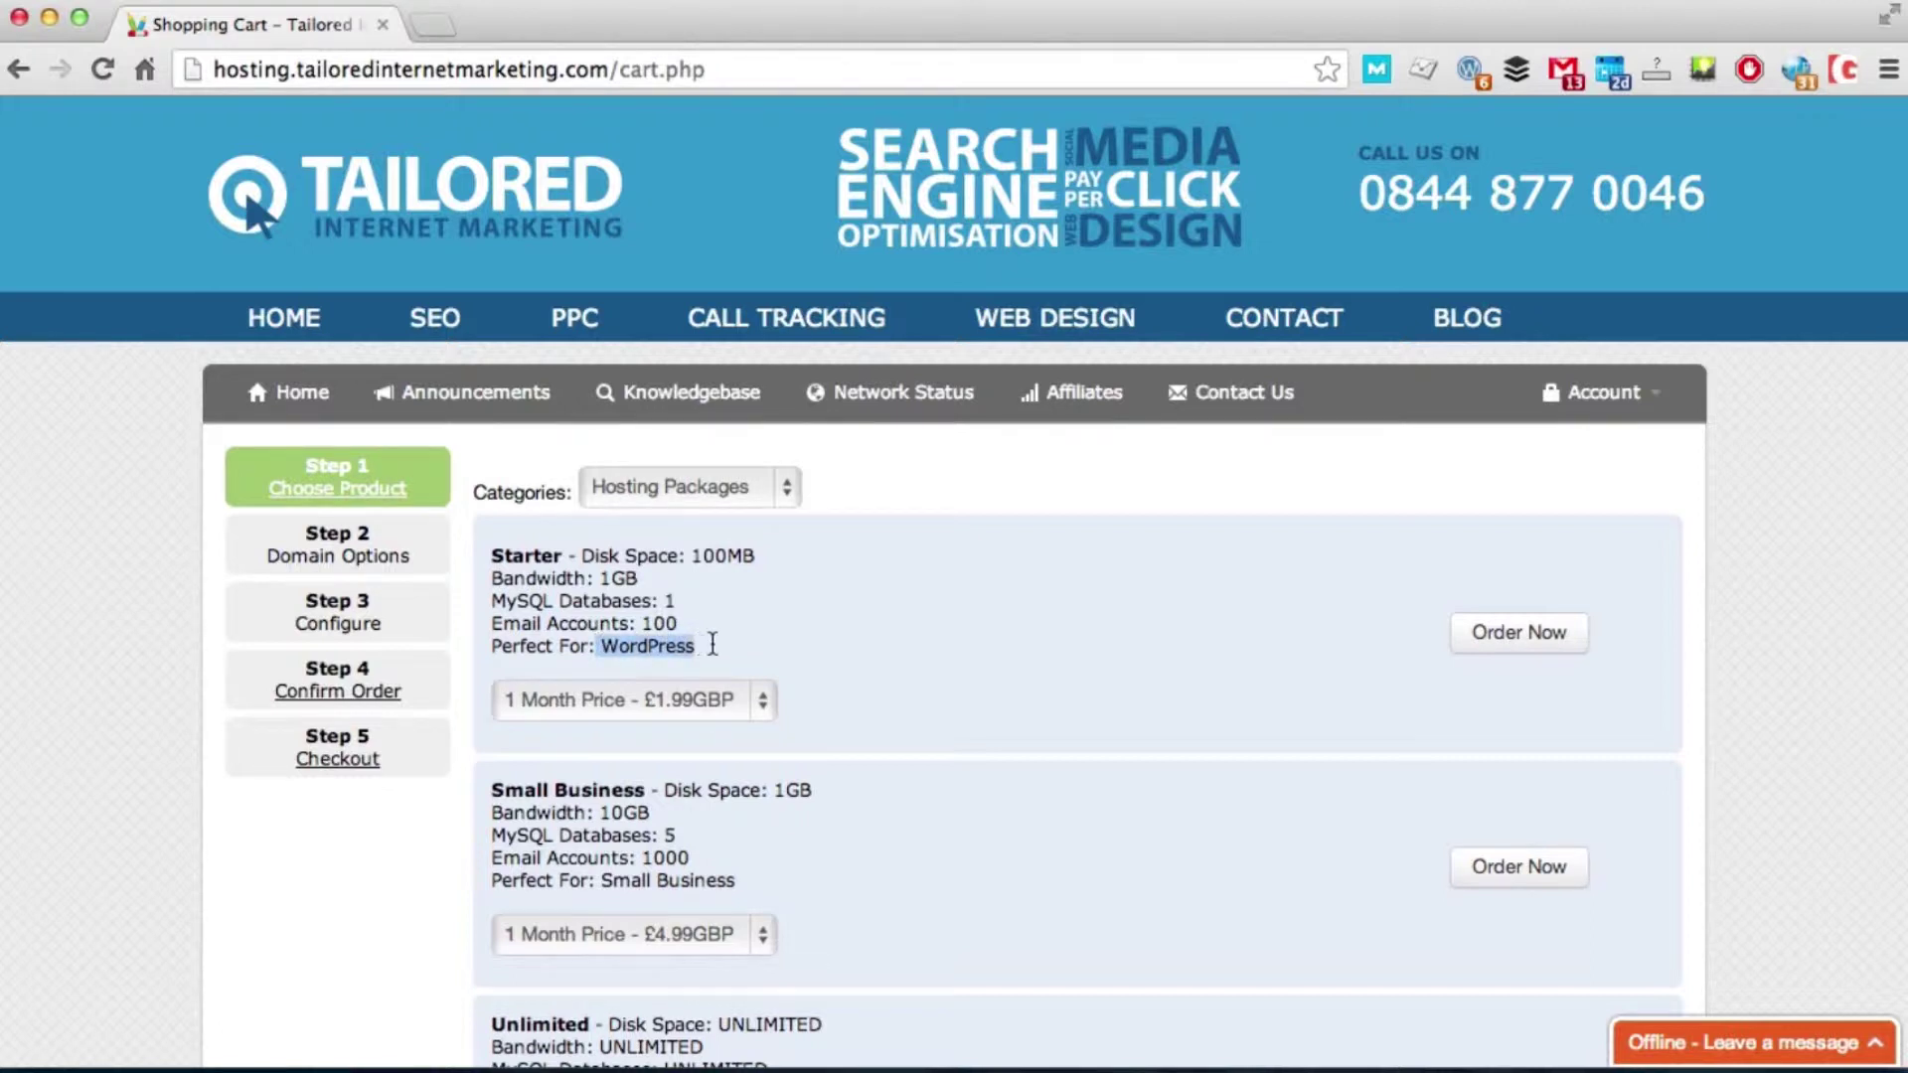
pyautogui.click(1543, 630)
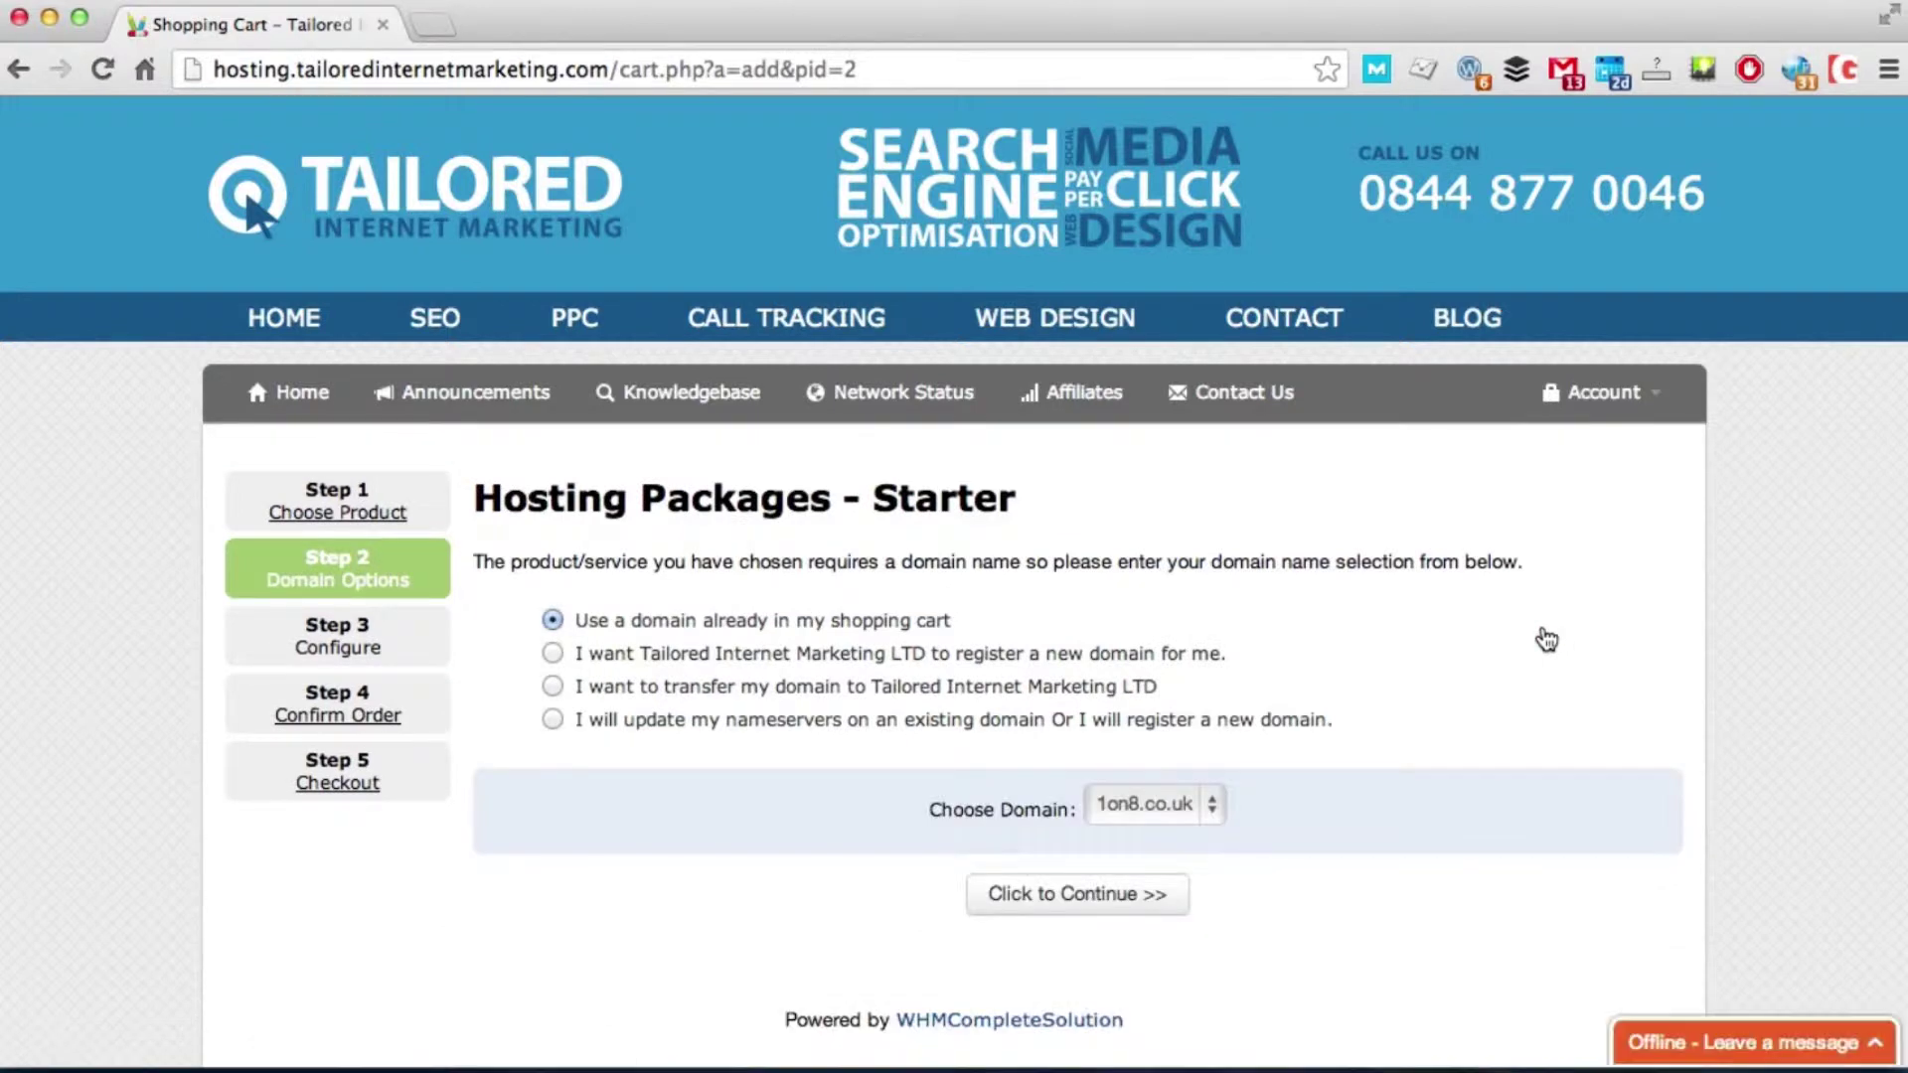
pyautogui.click(1126, 906)
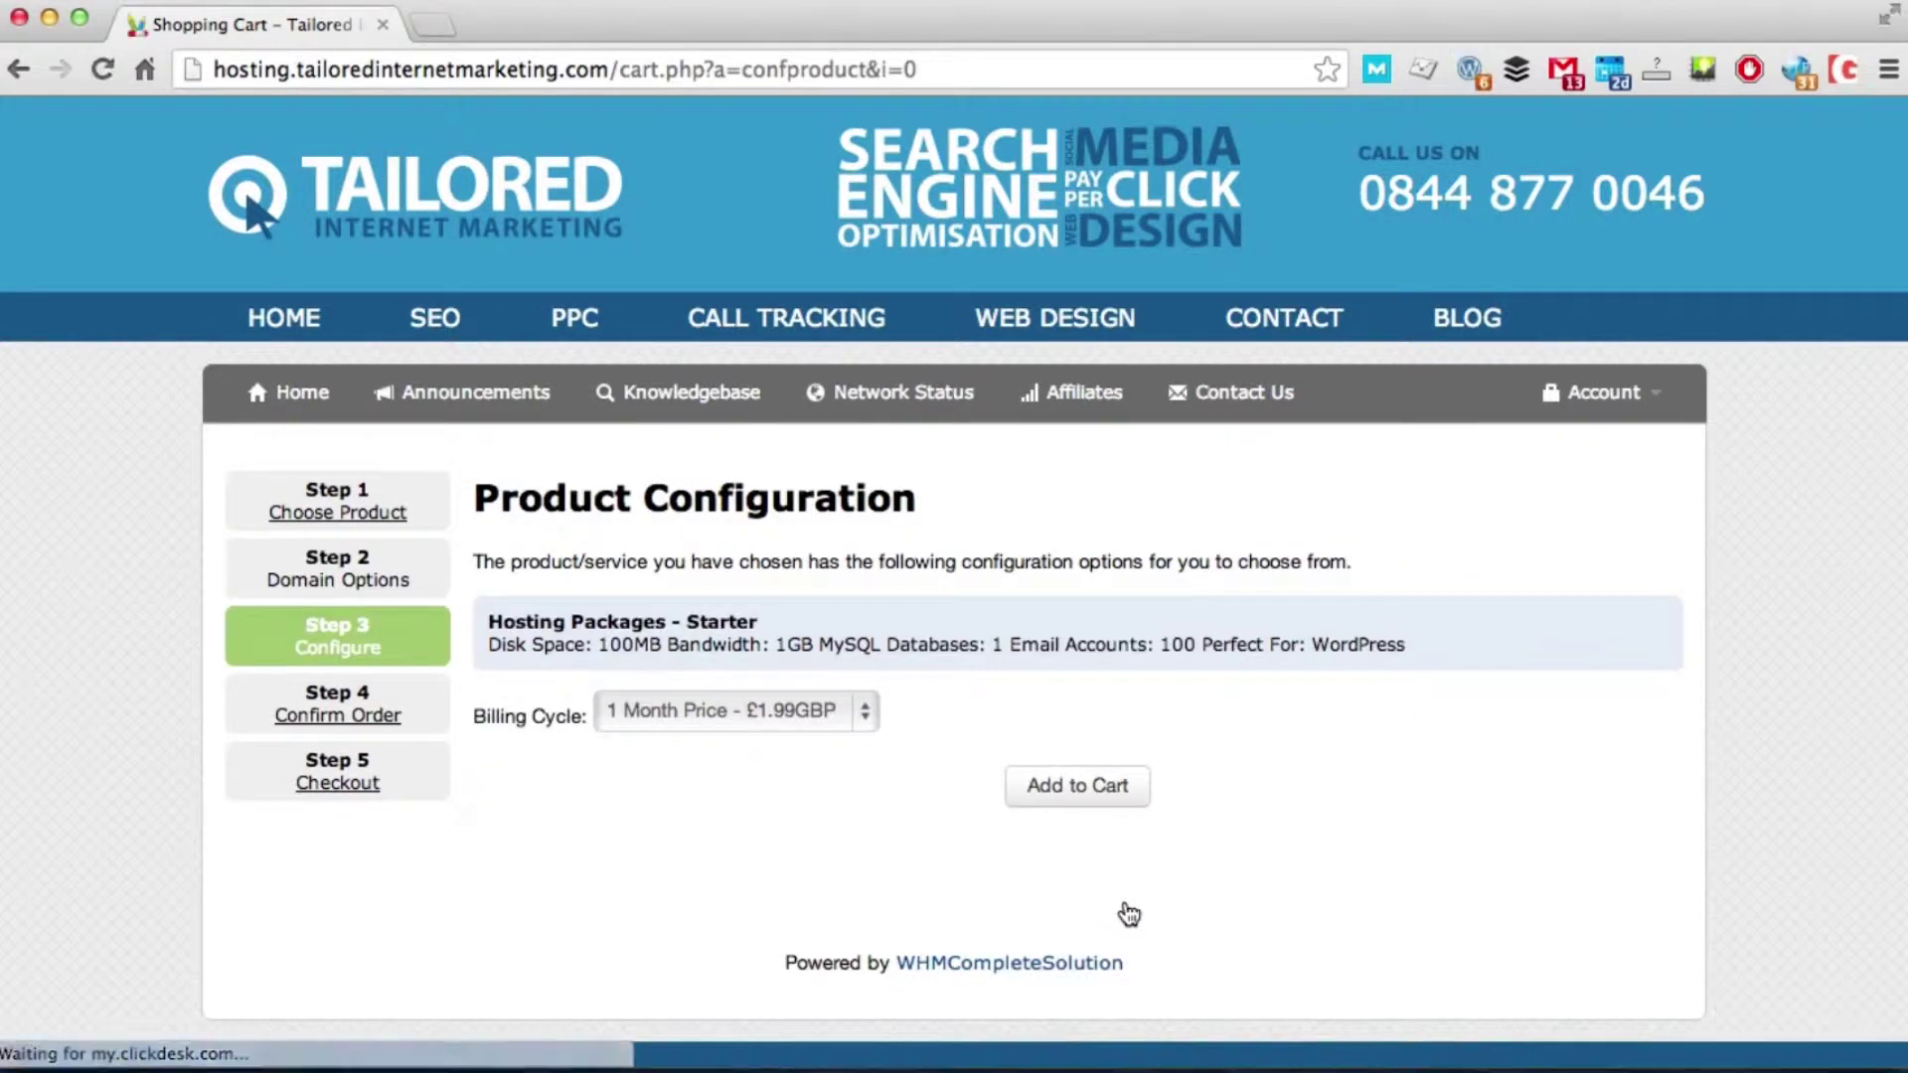
pyautogui.click(1126, 808)
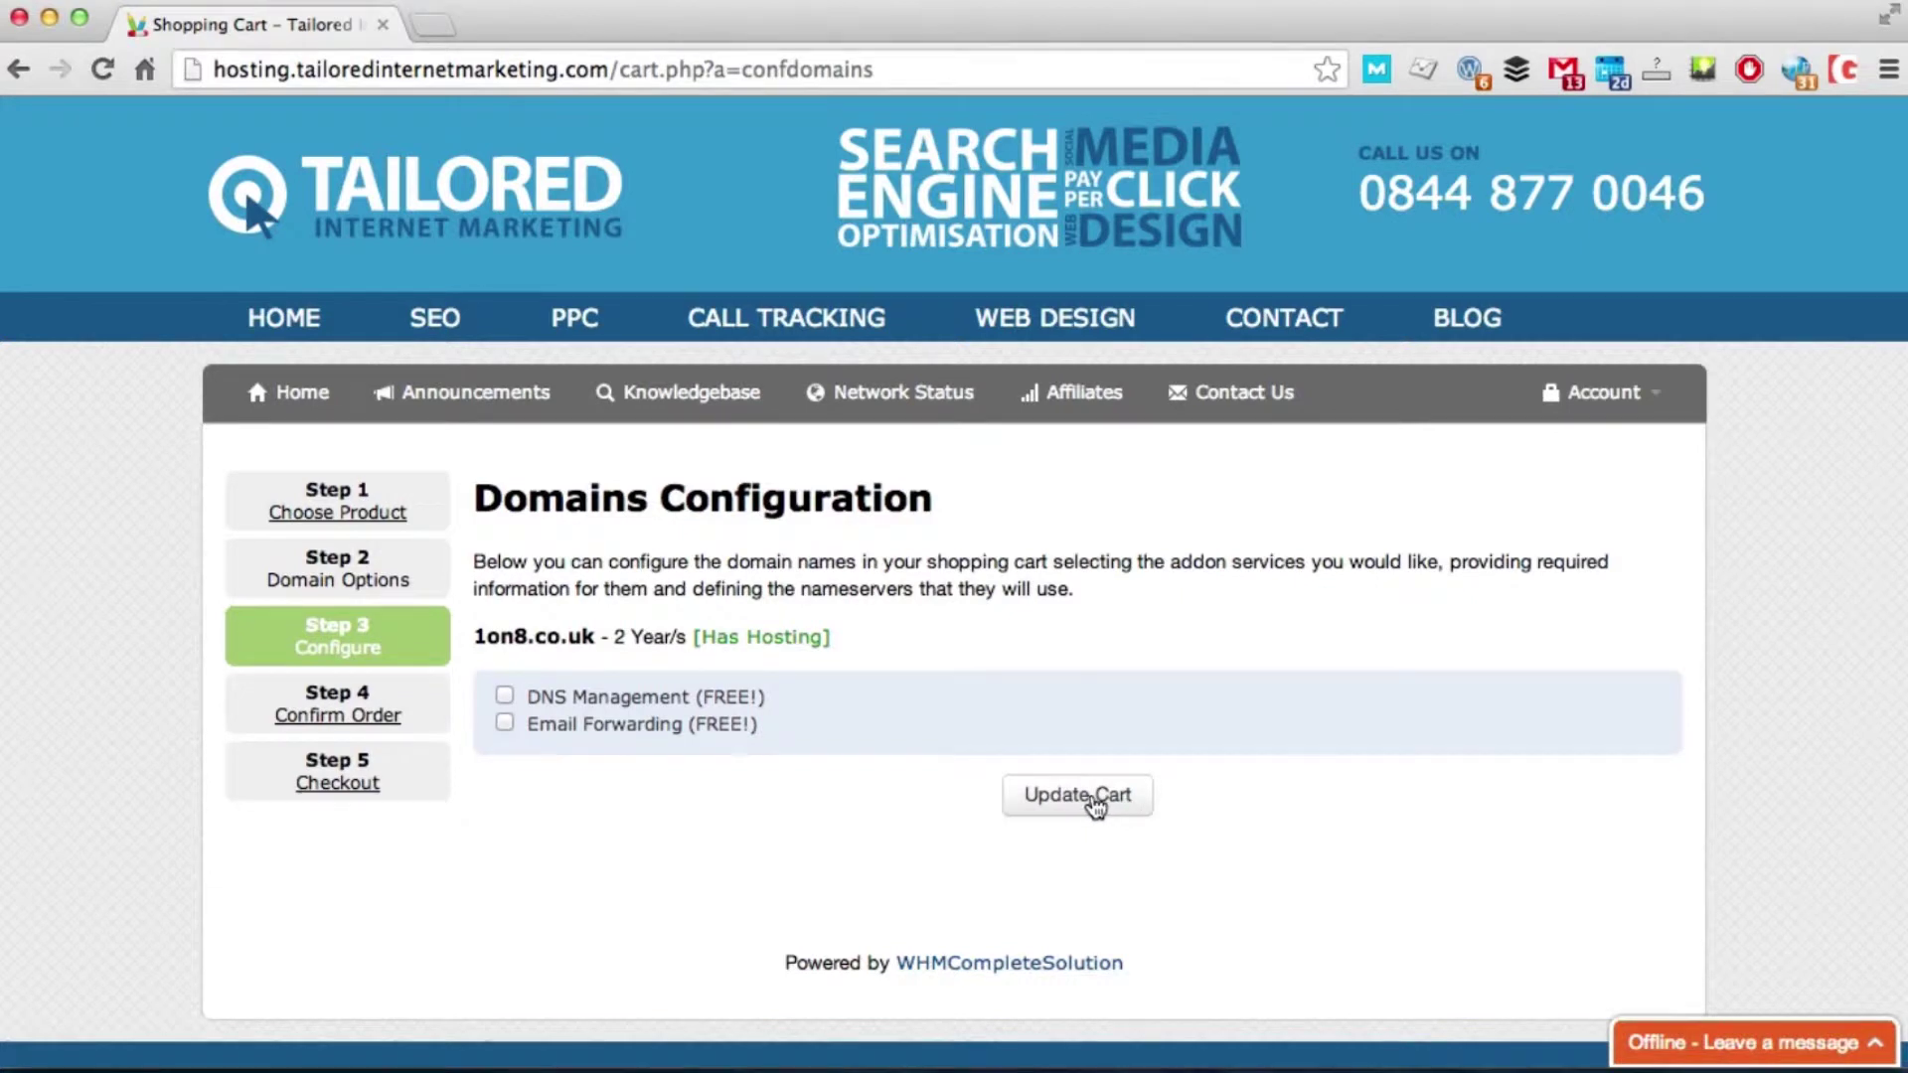
pyautogui.click(1095, 804)
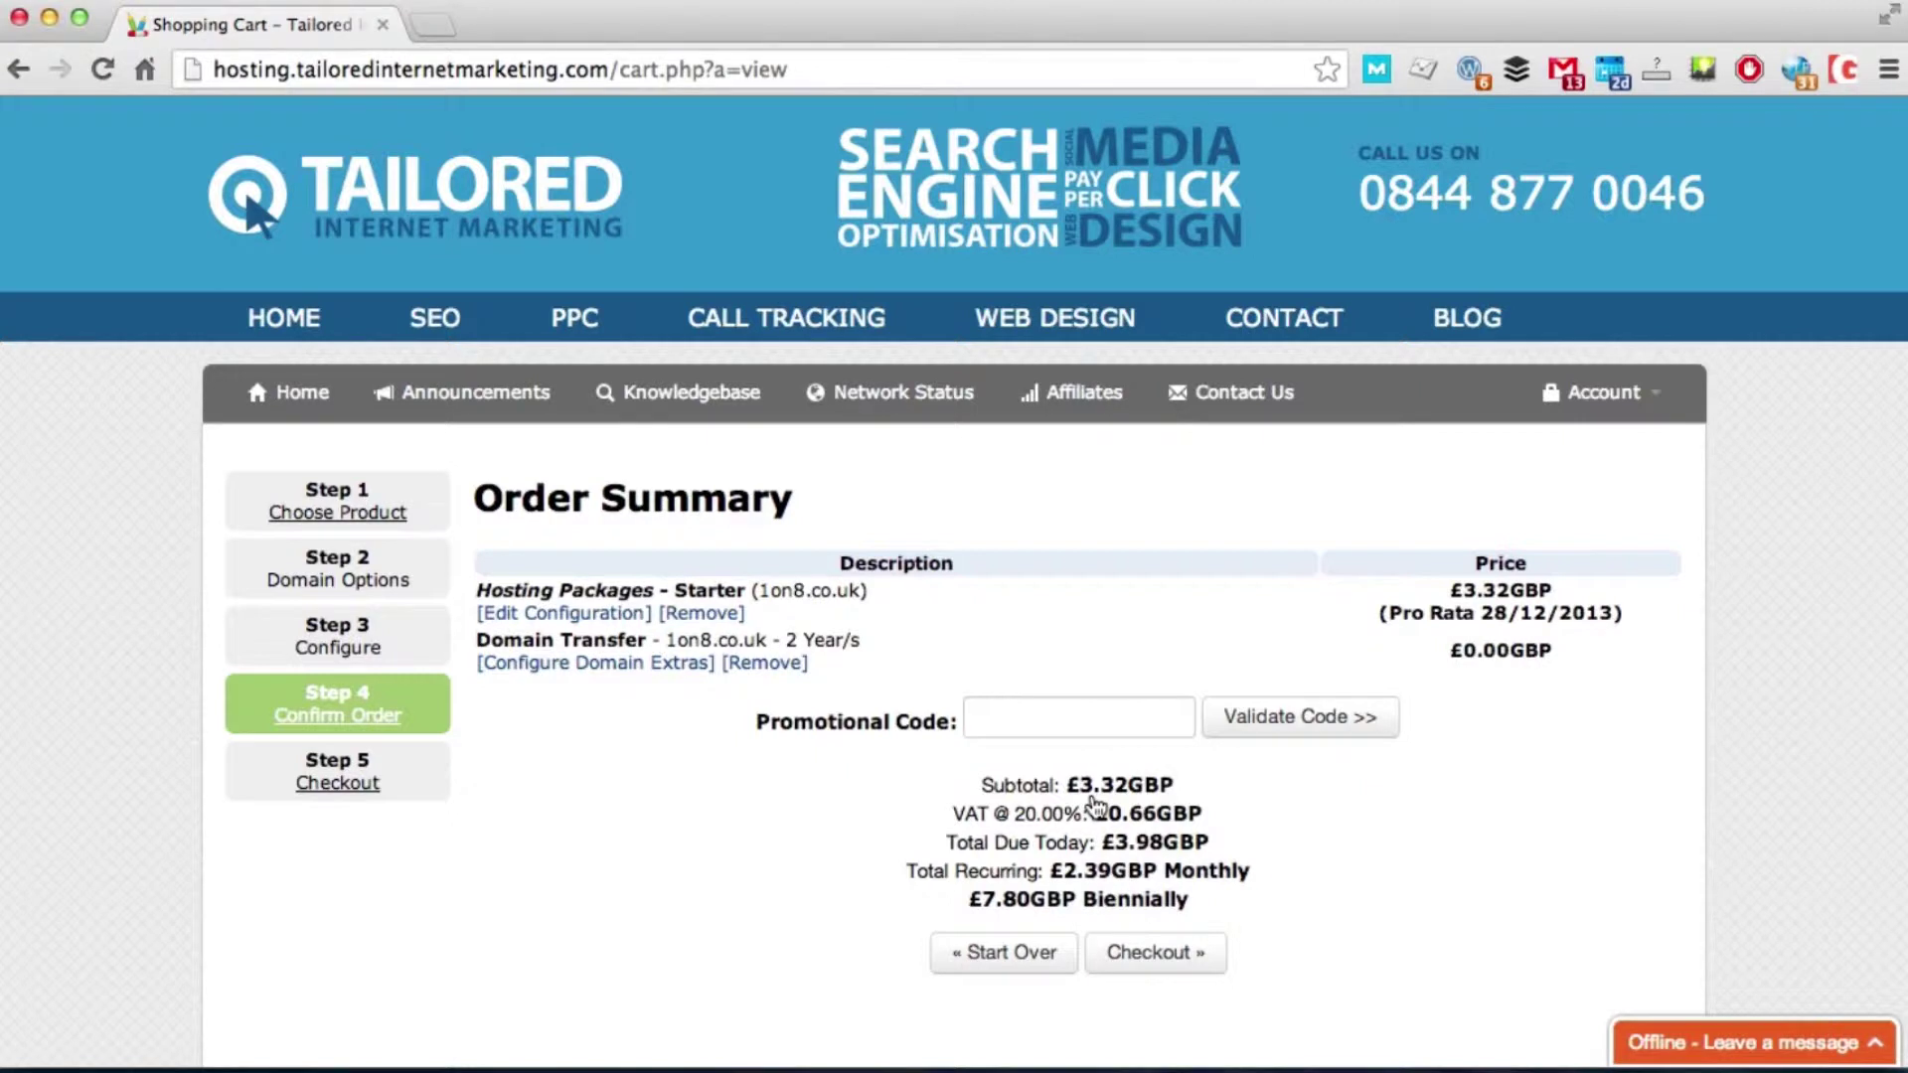
pyautogui.click(1148, 957)
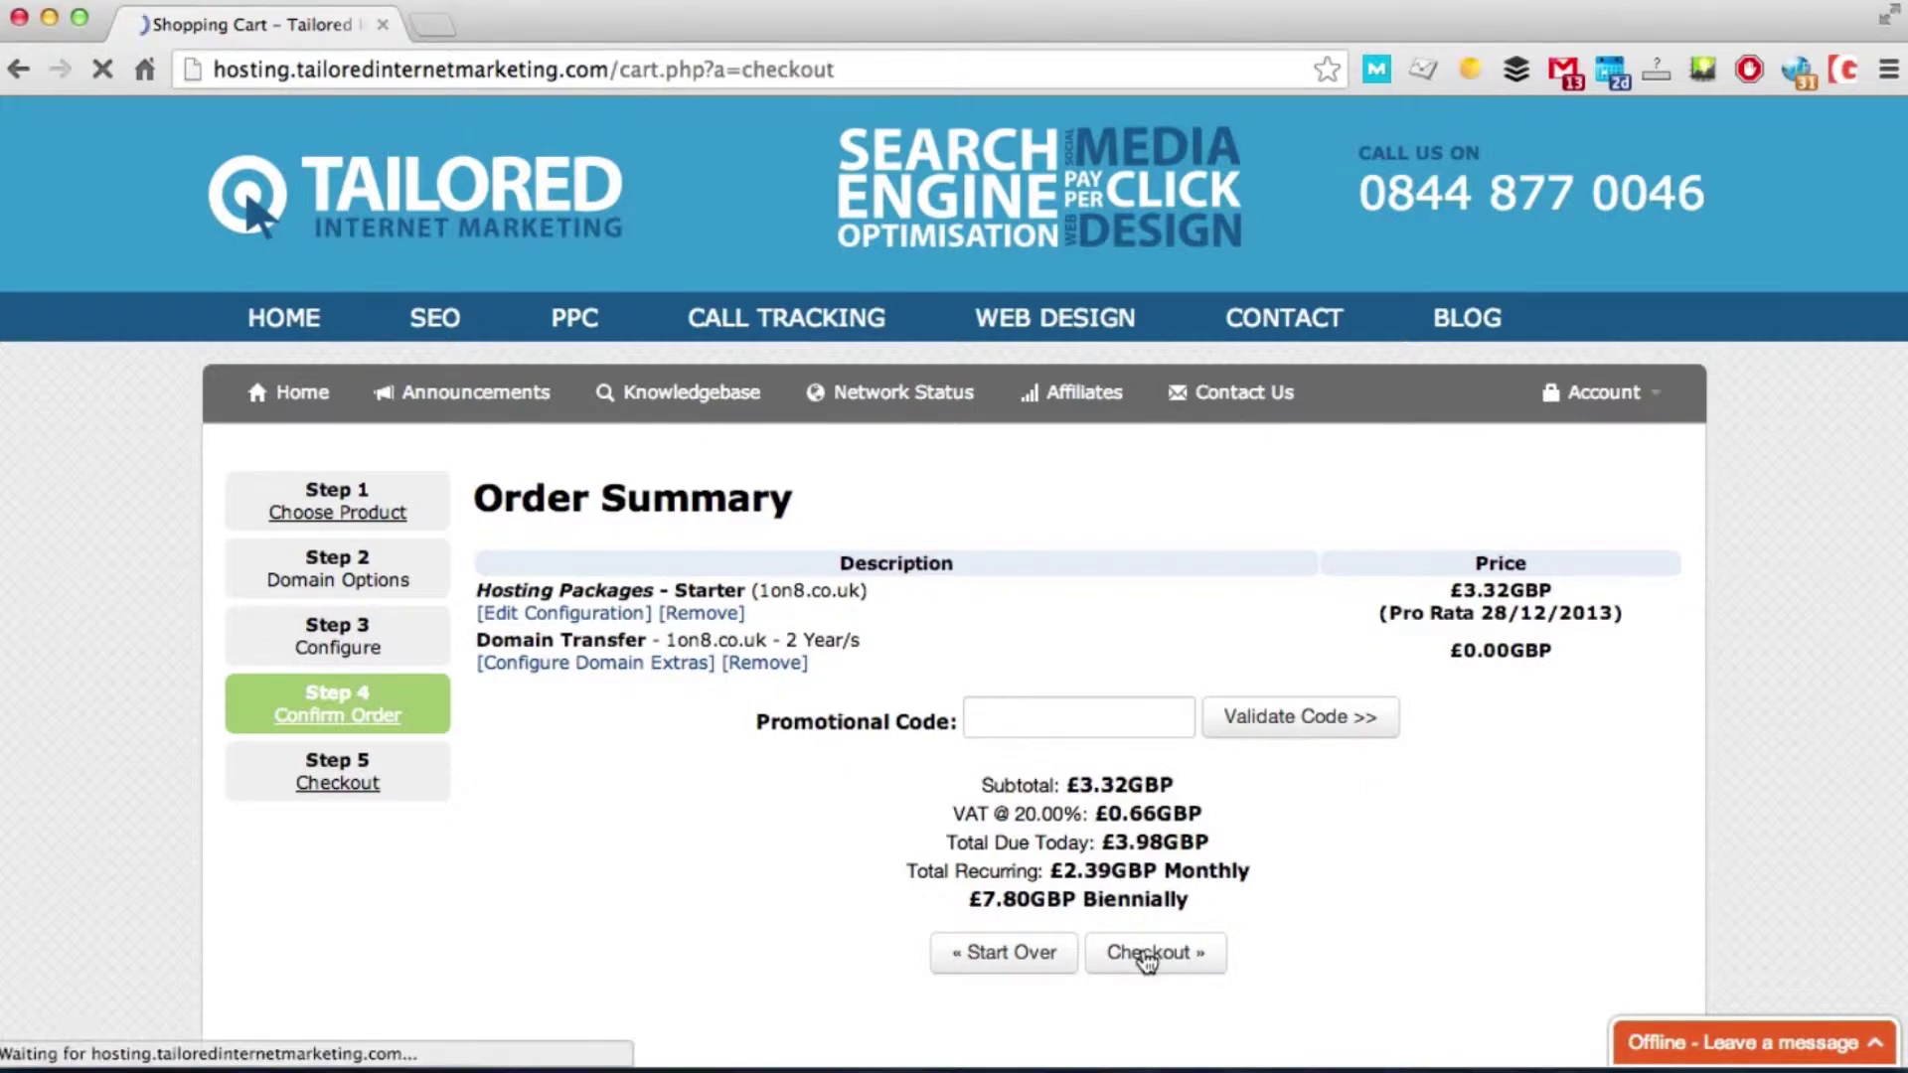
# Step: Enter the customer's first and last name, e-mail address and account password with confirmation
pyautogui.scroll(-3, 1074, 749)
pyautogui.click(703, 470)
pyautogui.press('Tab')
pyautogui.press('Tab')
pyautogui.press('Tab')
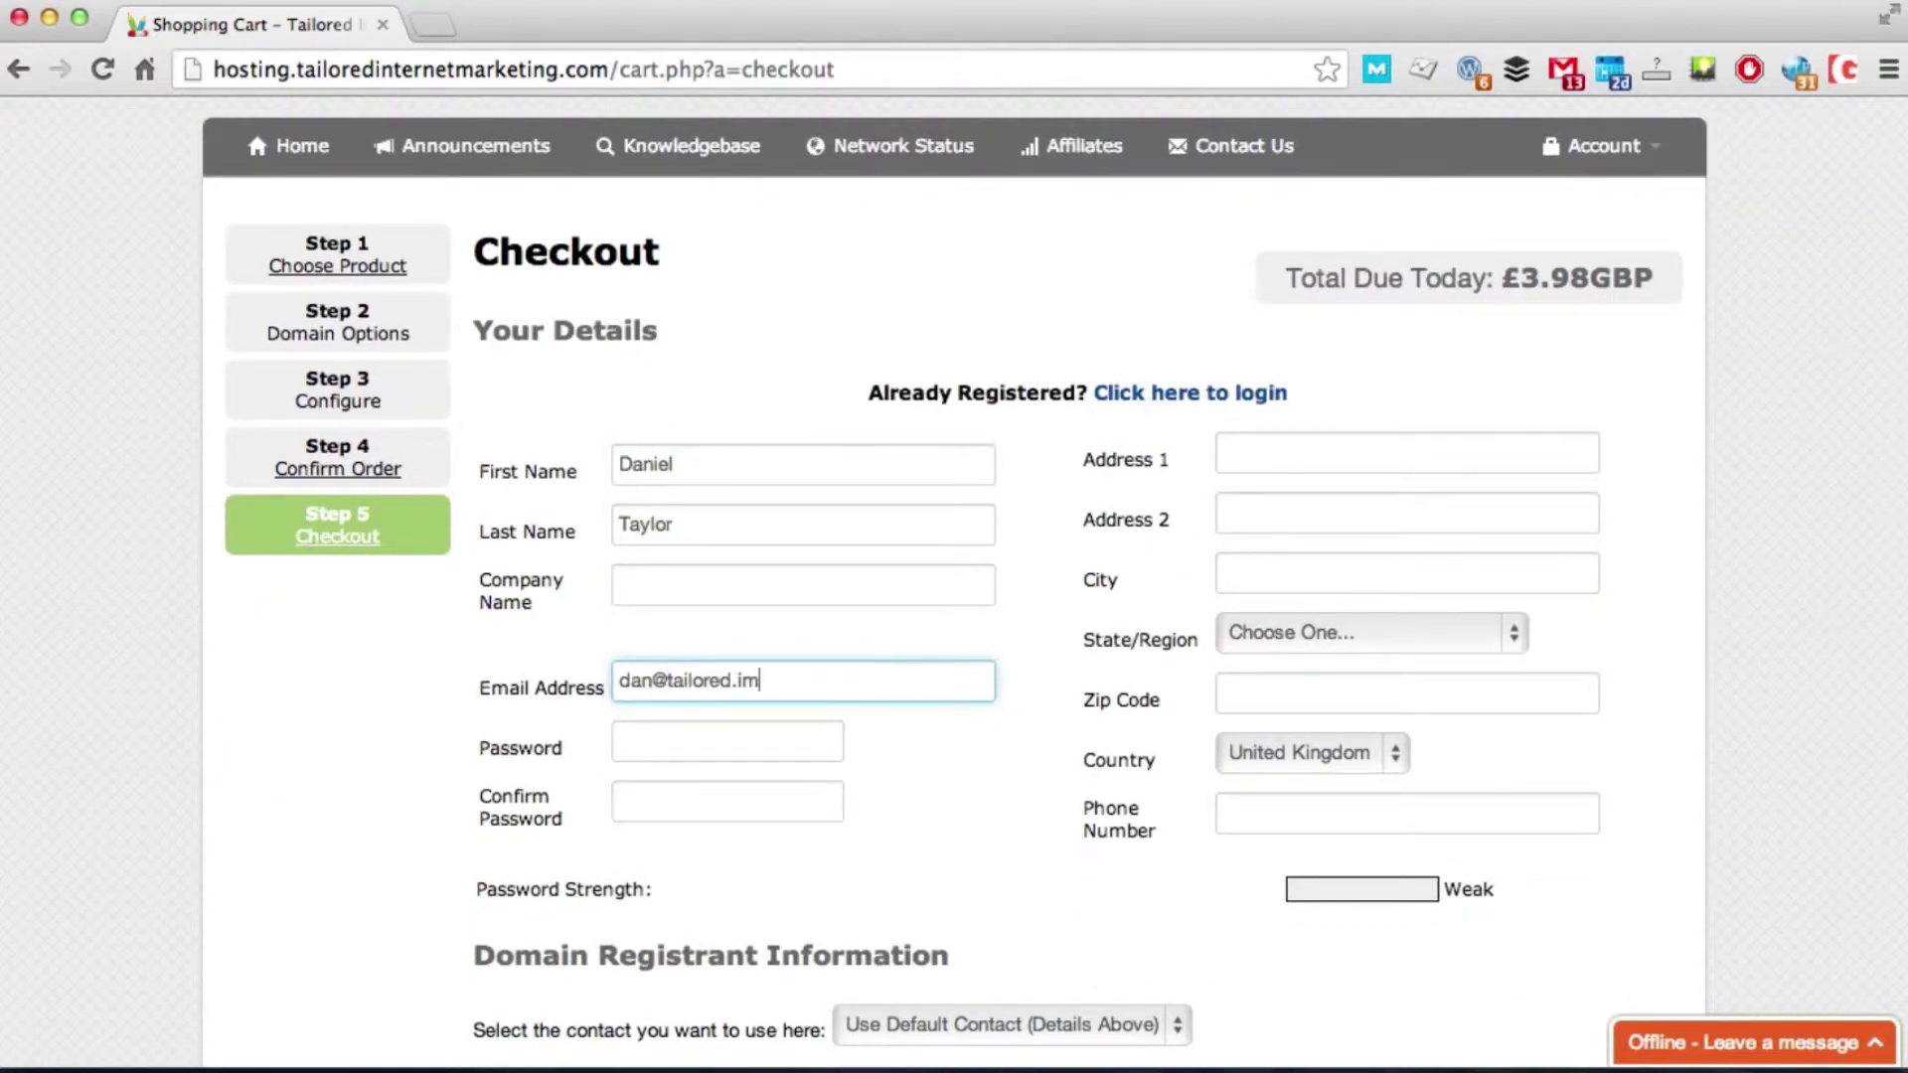
pyautogui.press('Tab')
pyautogui.write('*******')
# Step: Fill in the customer's postal address, postcode and phone number
pyautogui.press('Tab')
pyautogui.press('Tab')
pyautogui.press('Down')
pyautogui.press('Tab')
pyautogui.press('Tab')
pyautogui.press('Tab')
pyautogui.press('Tab')
pyautogui.press('Tab')
# Step: Submit the order, correct the duplicate e-mail address and resubmit
pyautogui.scroll(-6, 737, 677)
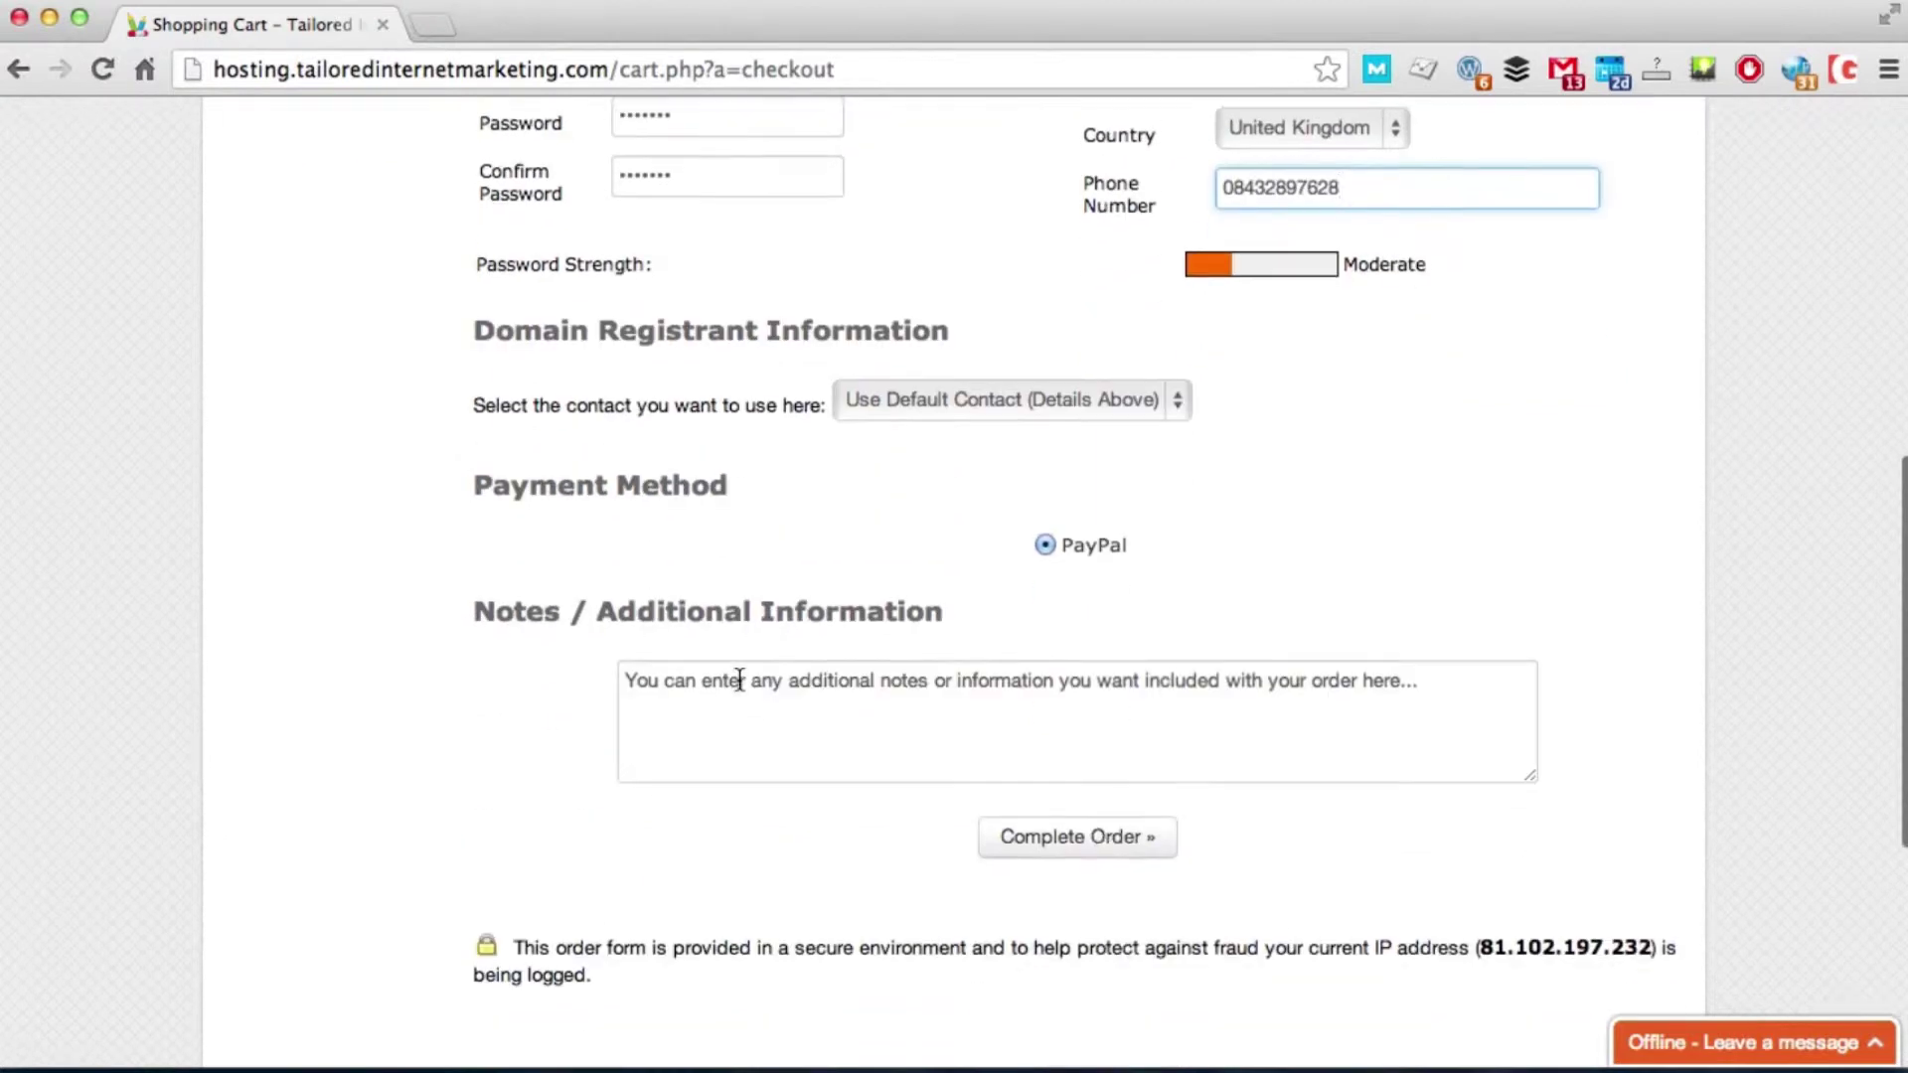
pyautogui.click(1051, 837)
pyautogui.scroll(-3, 1057, 844)
pyautogui.moveTo(654, 779); pyautogui.dragTo(565, 778)
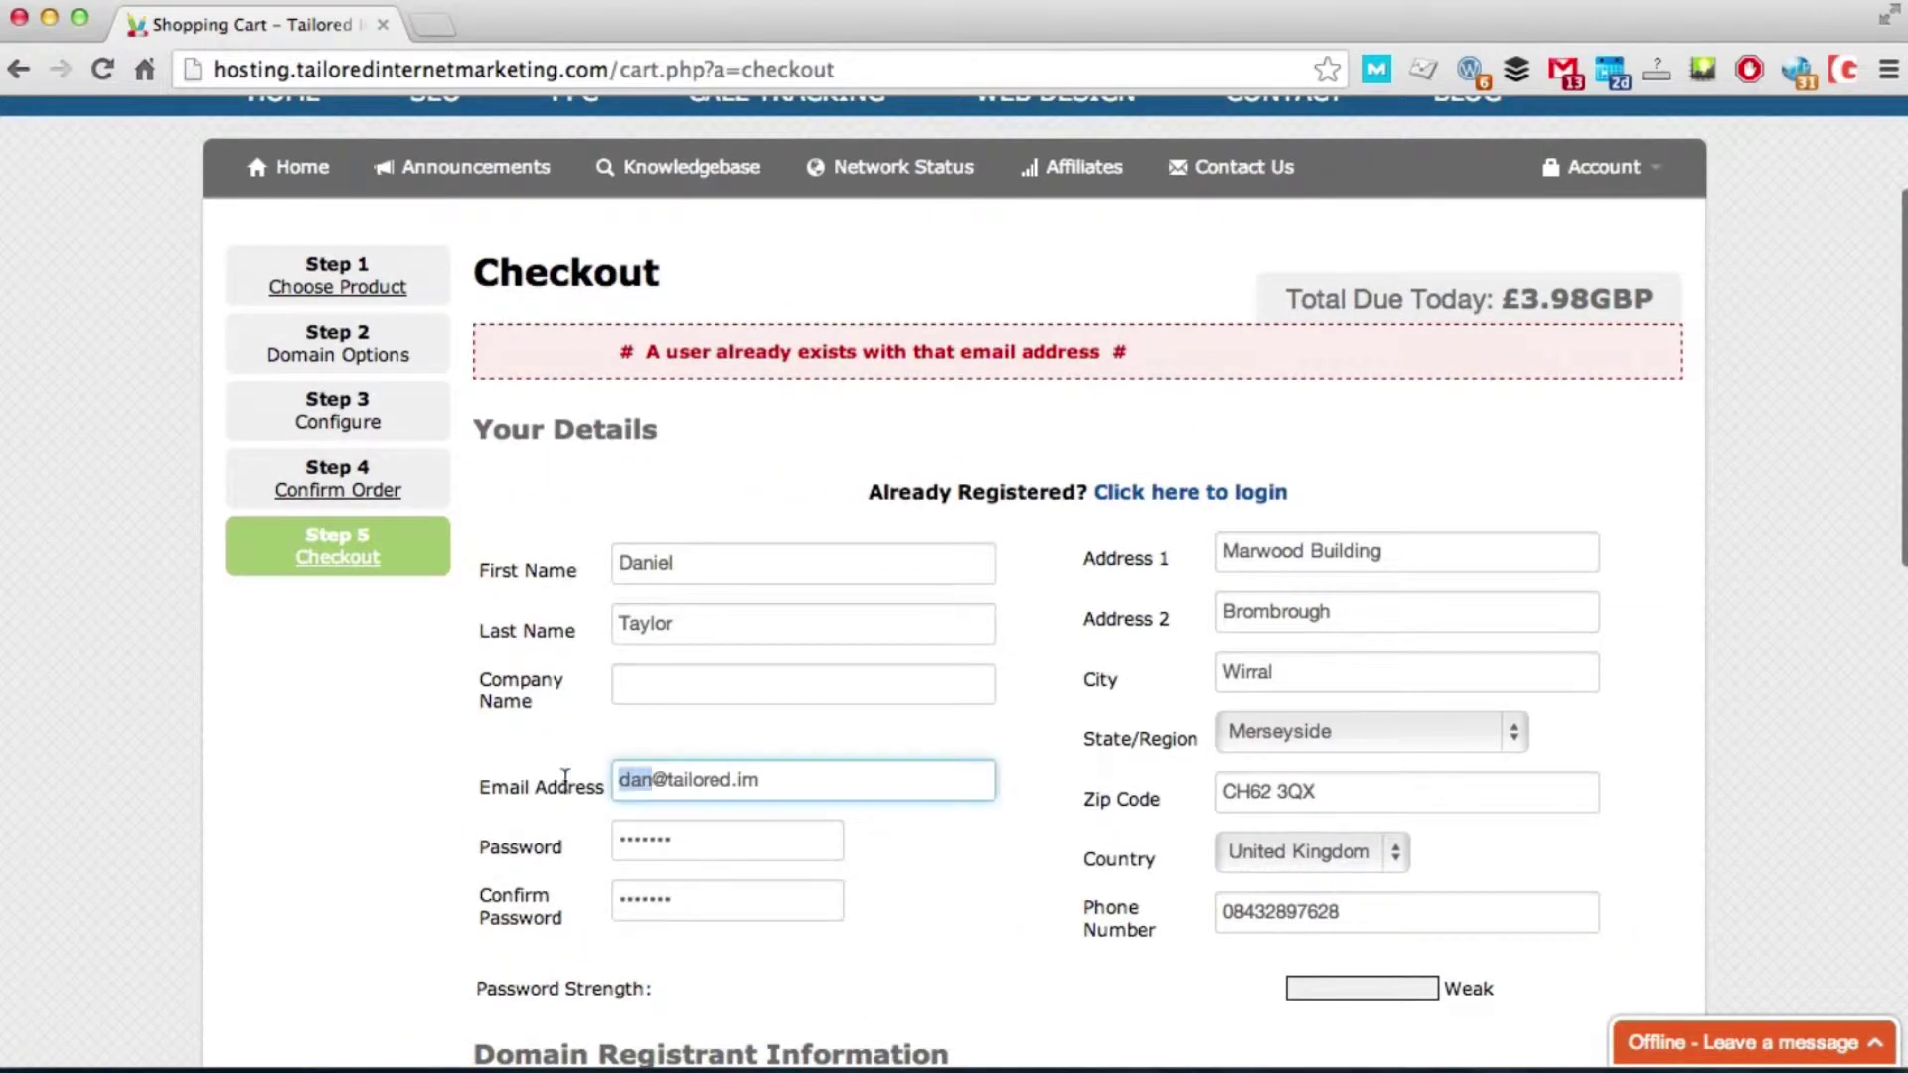
pyautogui.write('info')
pyautogui.scroll(-6, 967, 849)
pyautogui.click(1077, 920)
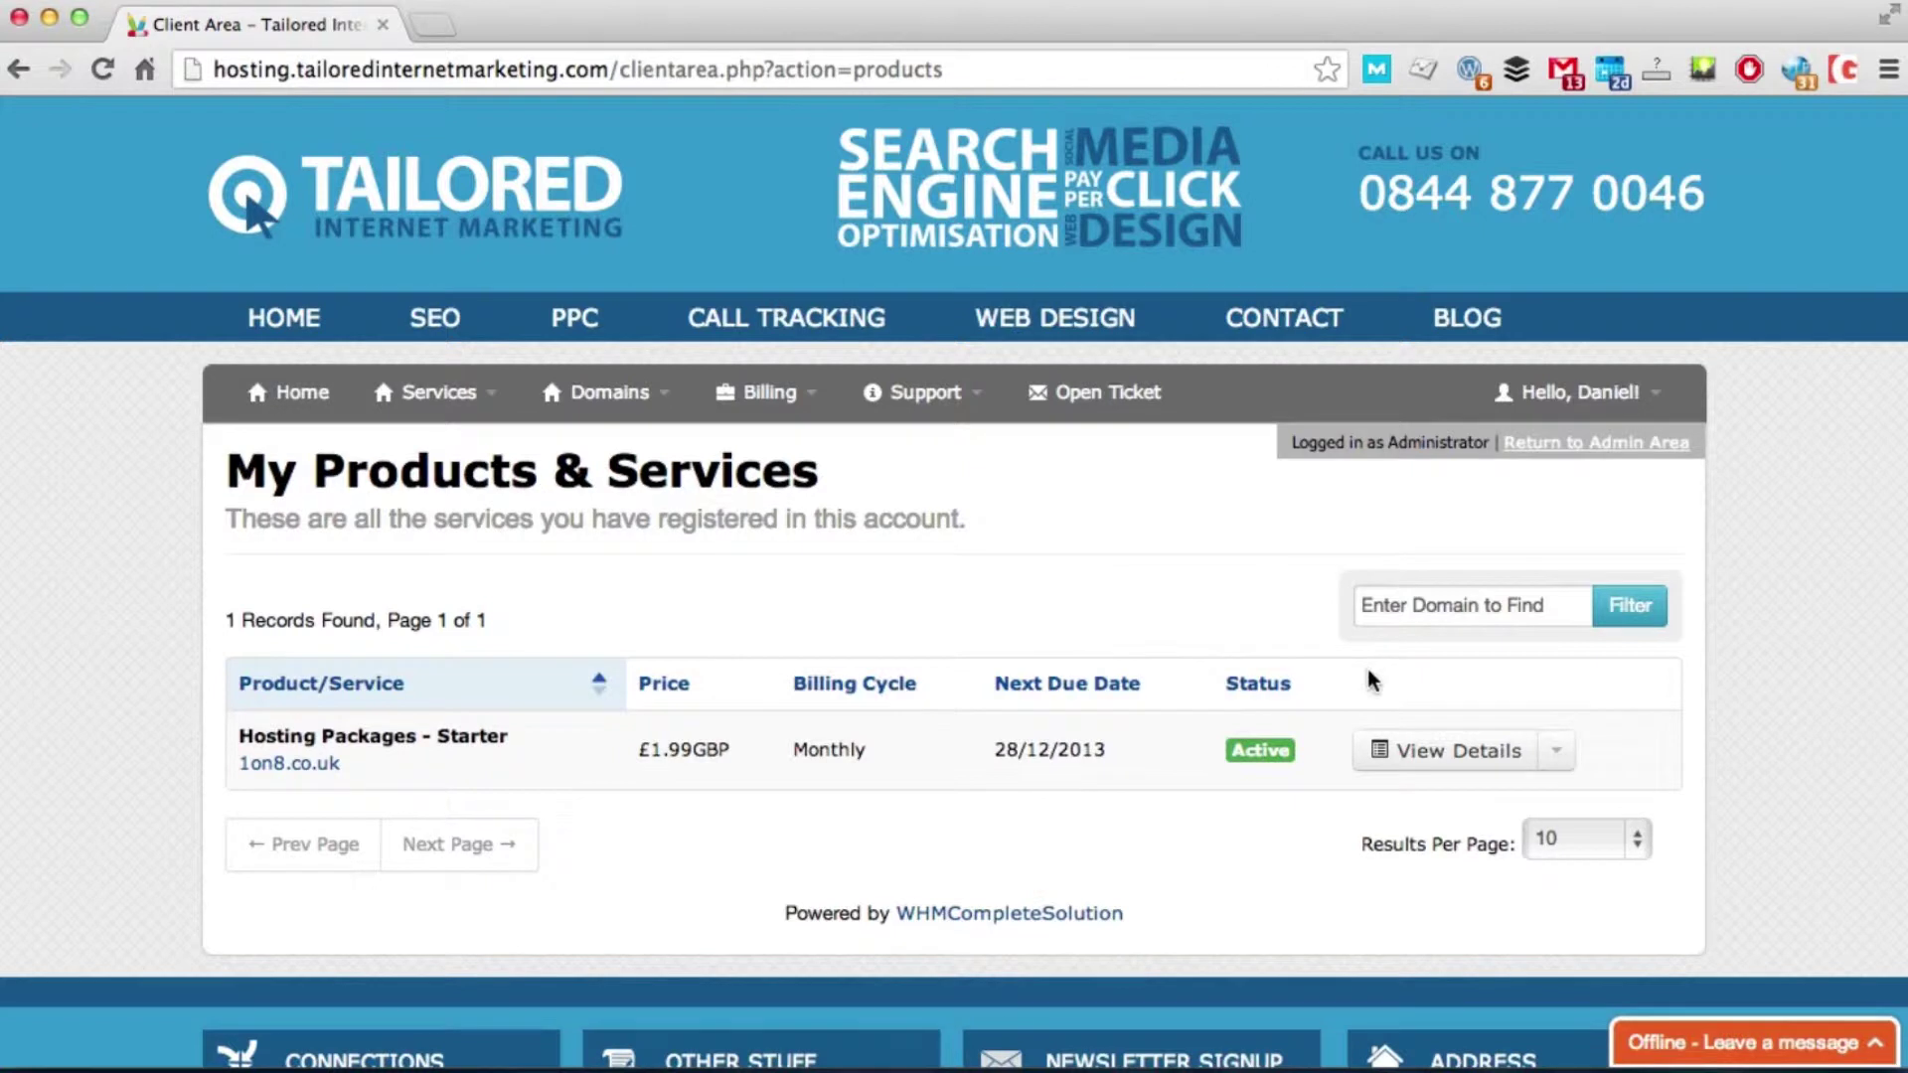
# Step: Open the Starter service details and log in to its control panel
pyautogui.click(1429, 757)
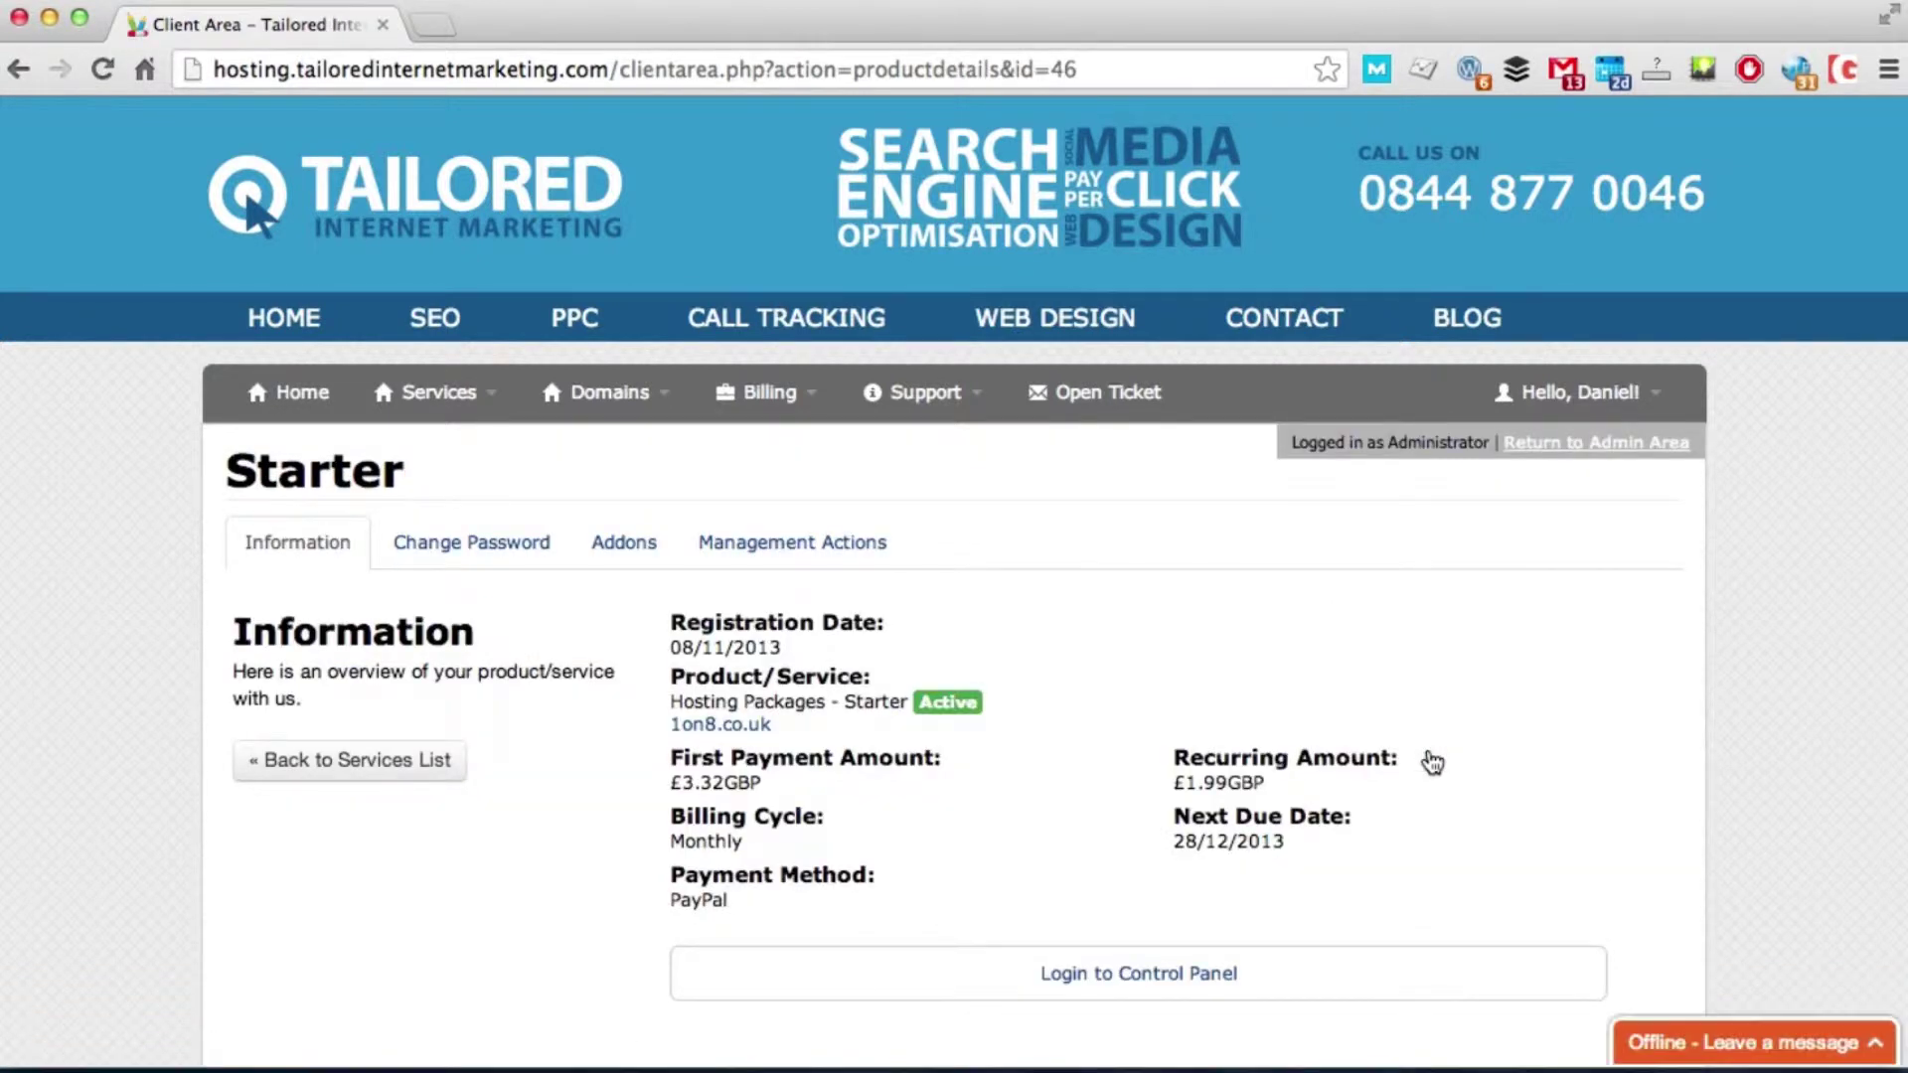
pyautogui.scroll(-3, 1223, 656)
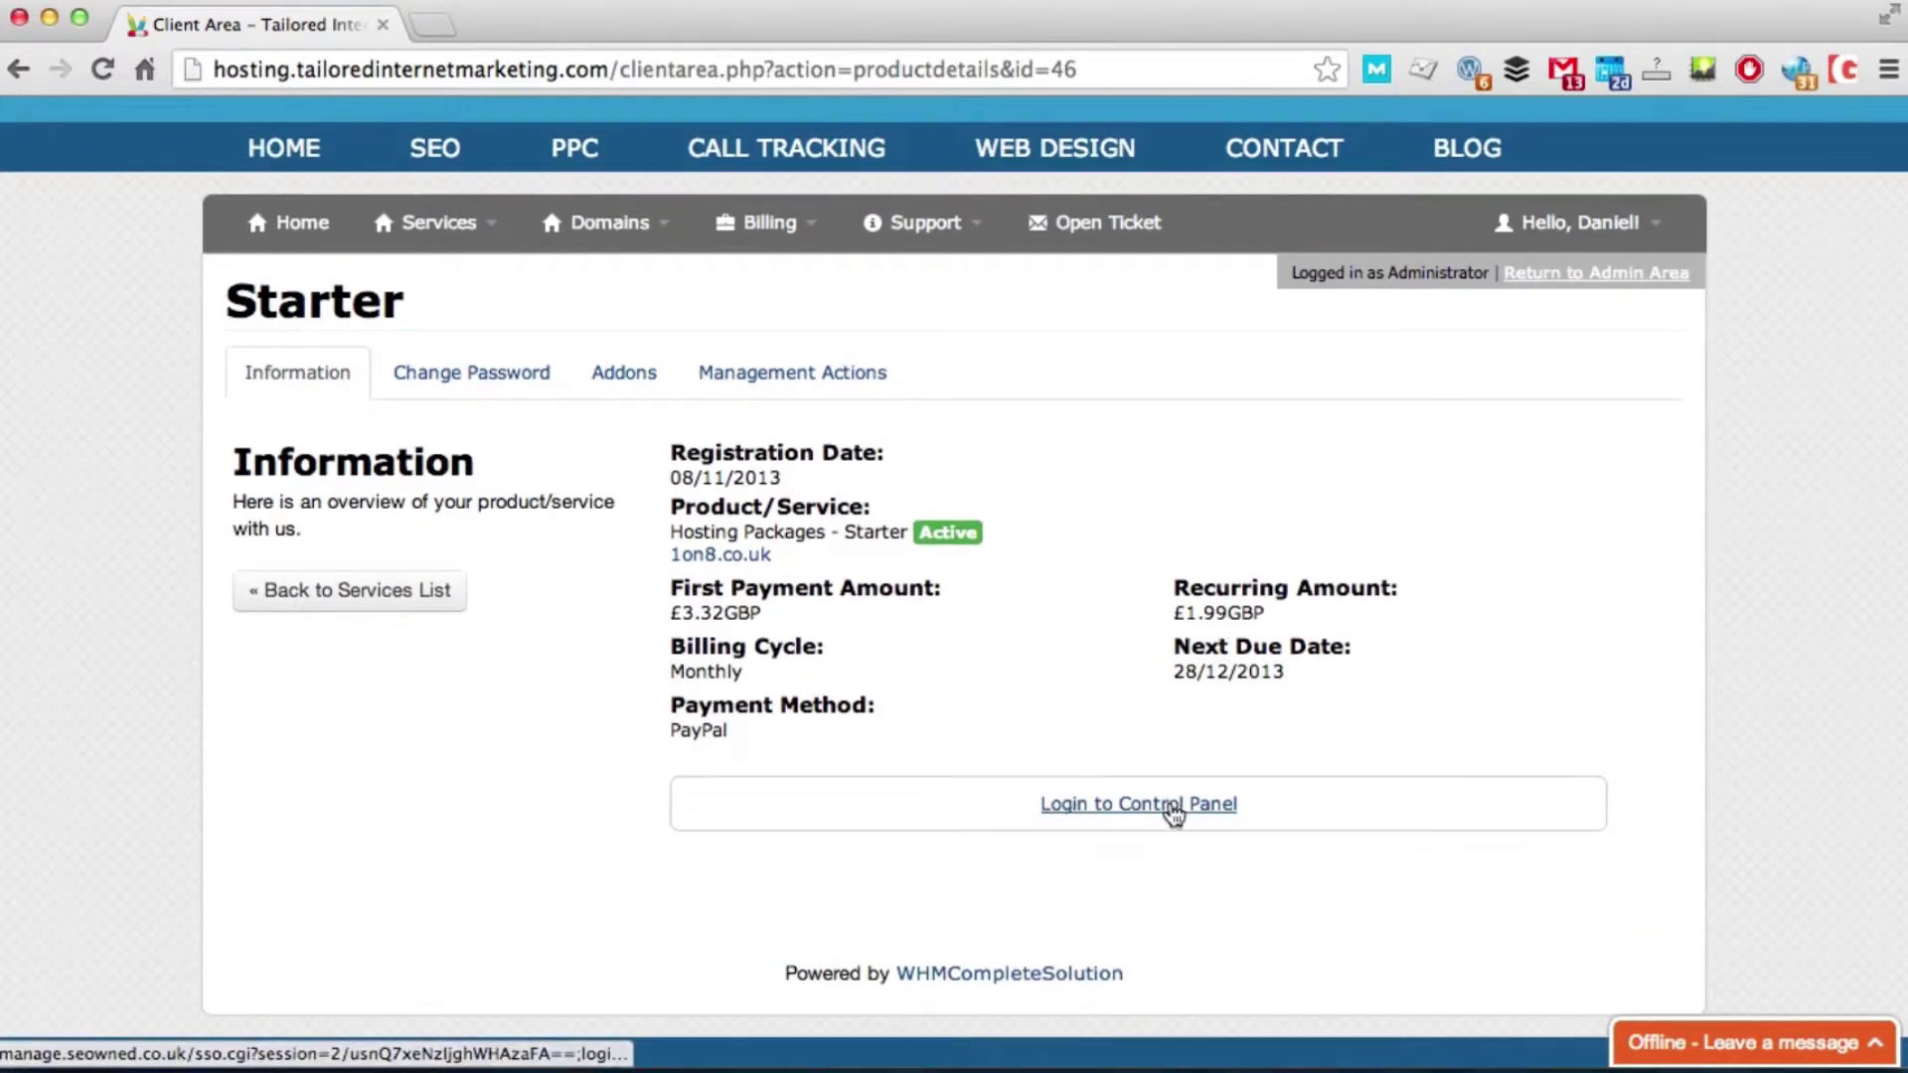
pyautogui.click(1174, 804)
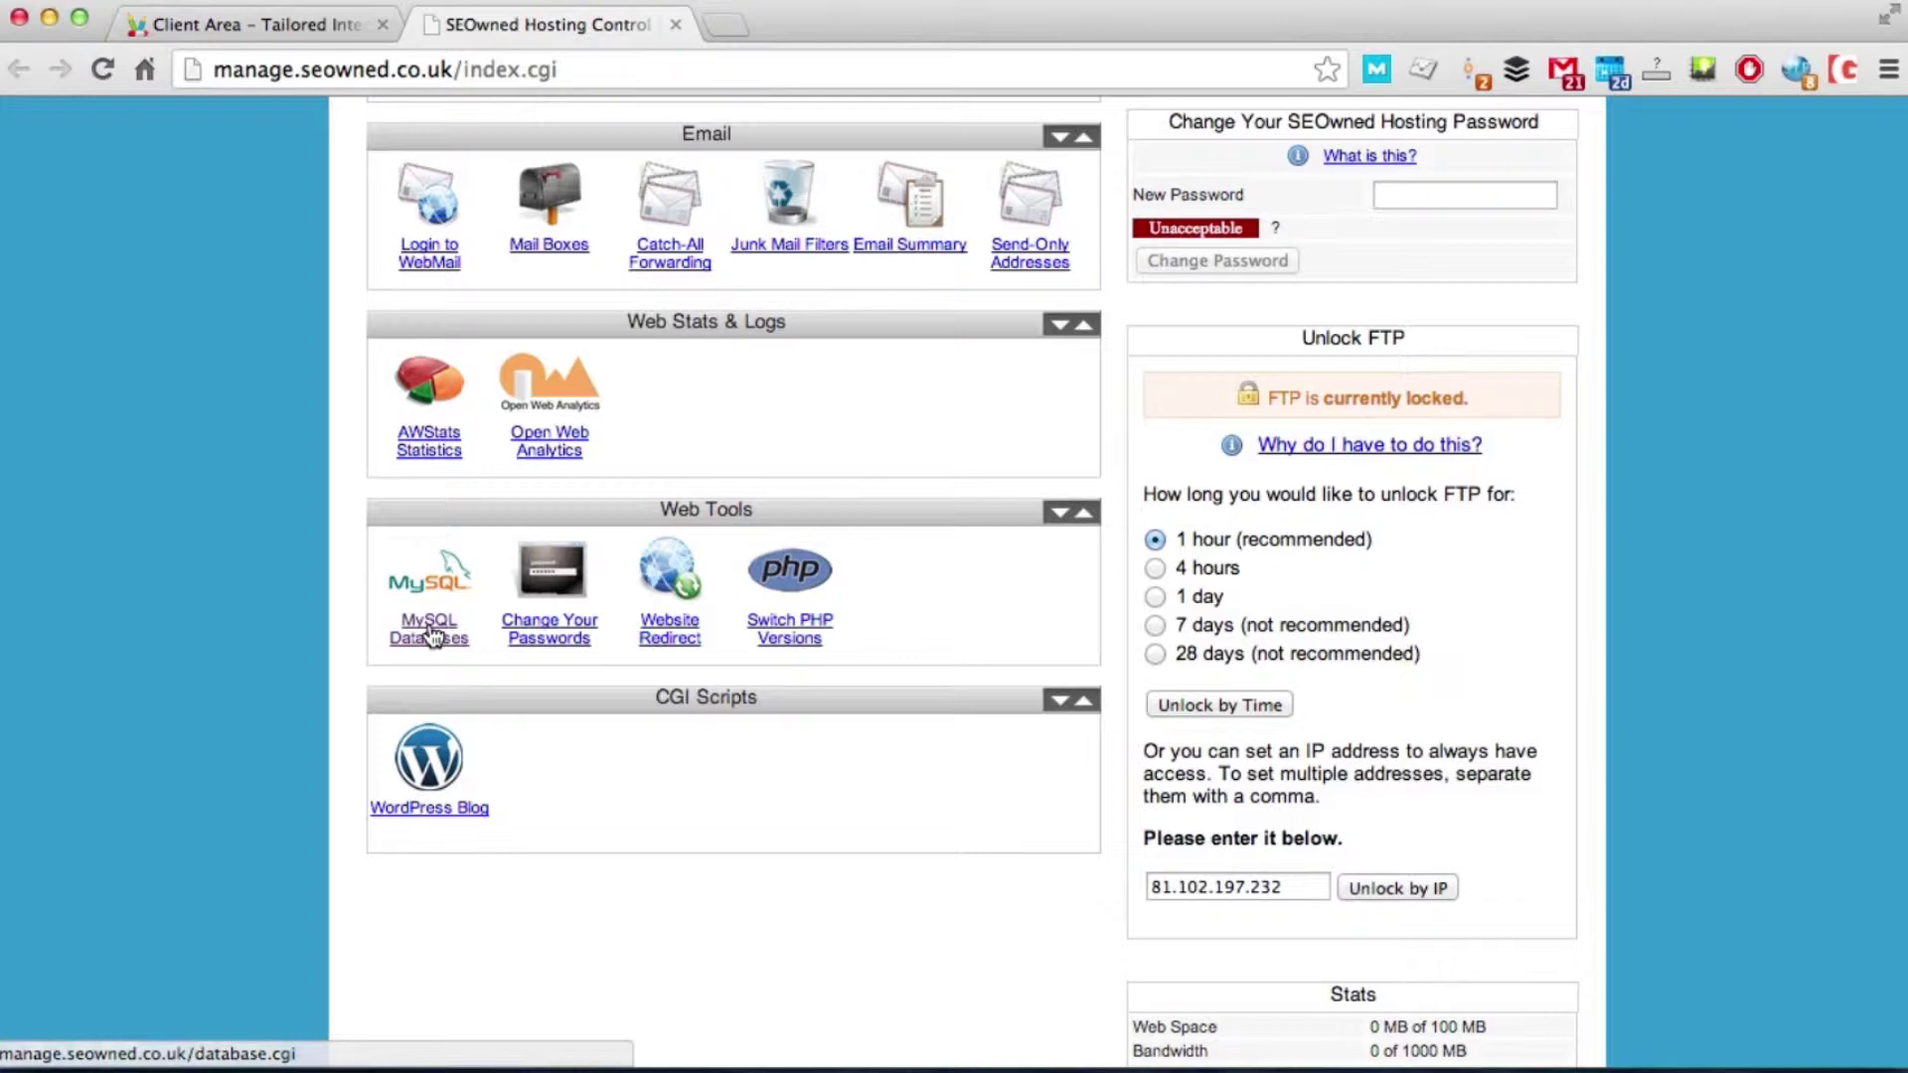
# Step: Create a MySQL database with username and password 'wordpress'
pyautogui.click(430, 631)
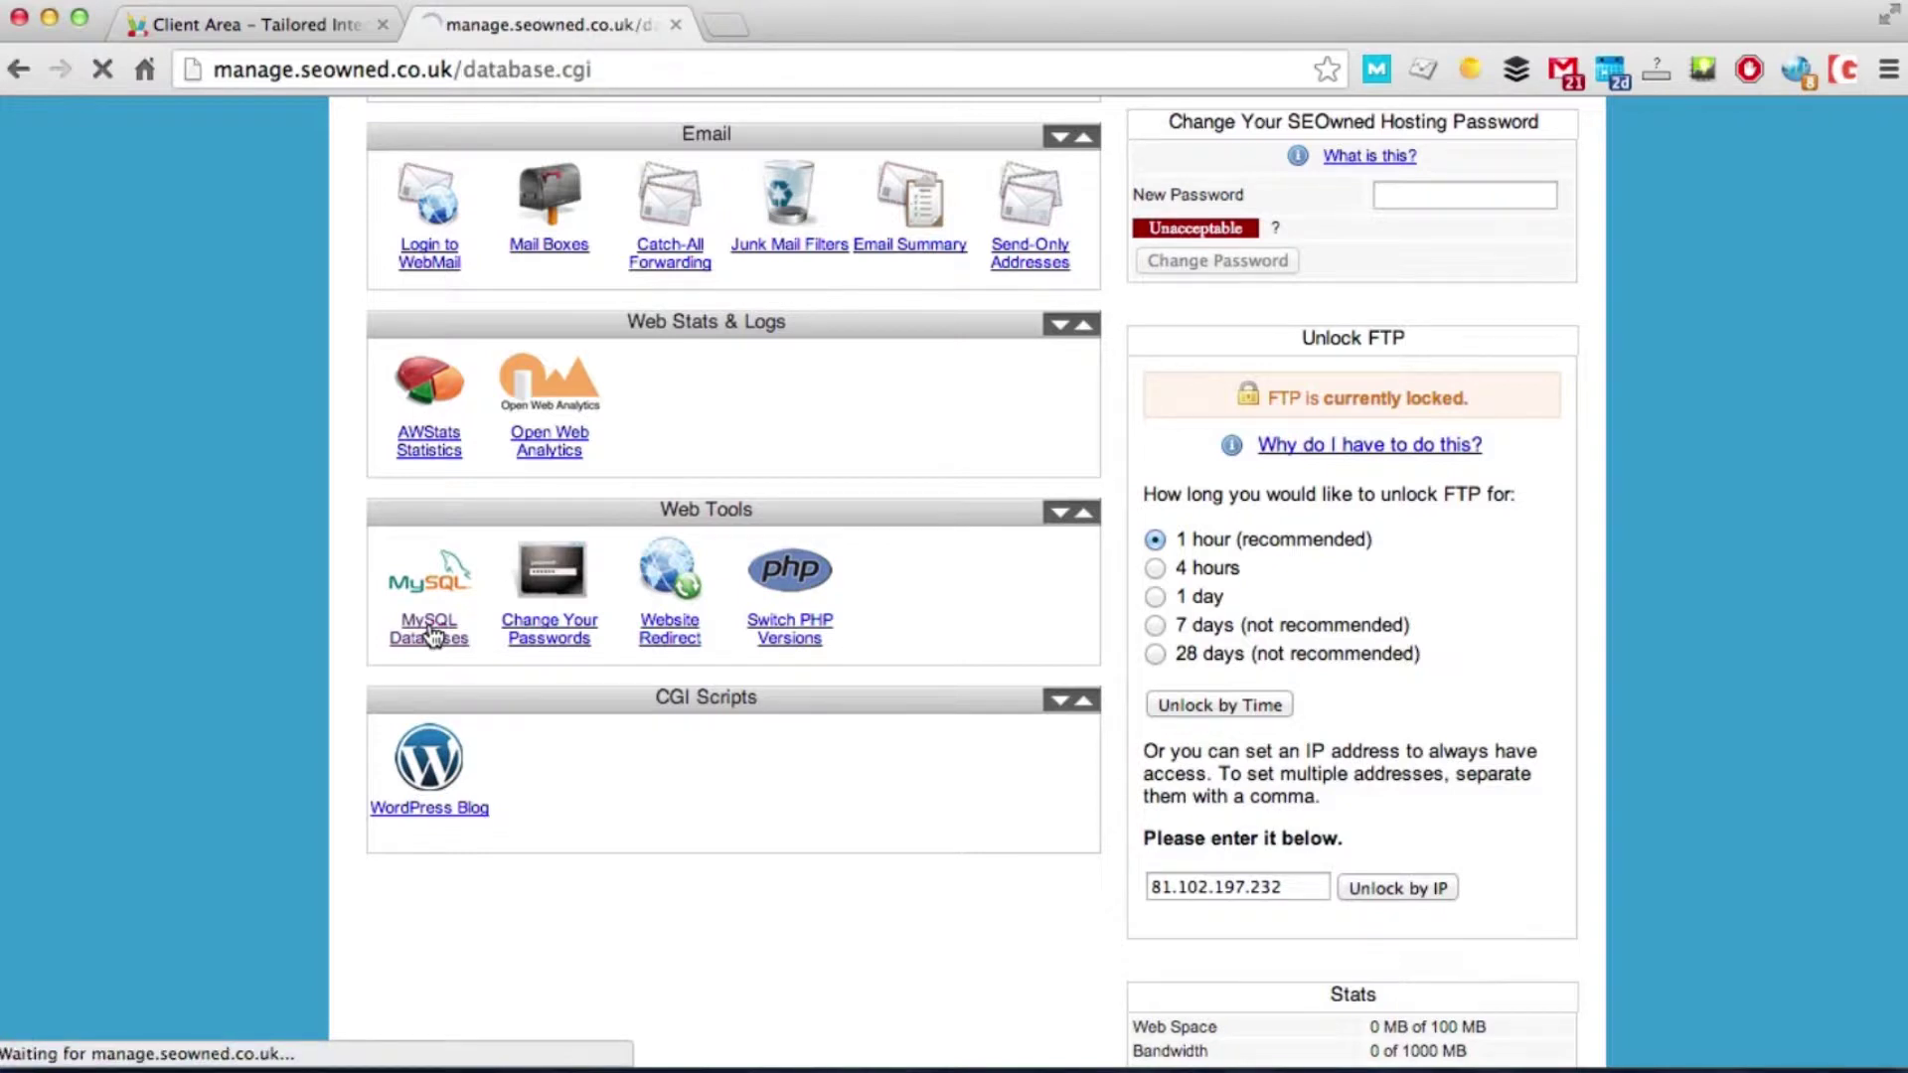
pyautogui.click(493, 946)
pyautogui.write('wordpress')
pyautogui.press('Tab')
pyautogui.write('wordpress')
pyautogui.click(368, 1011)
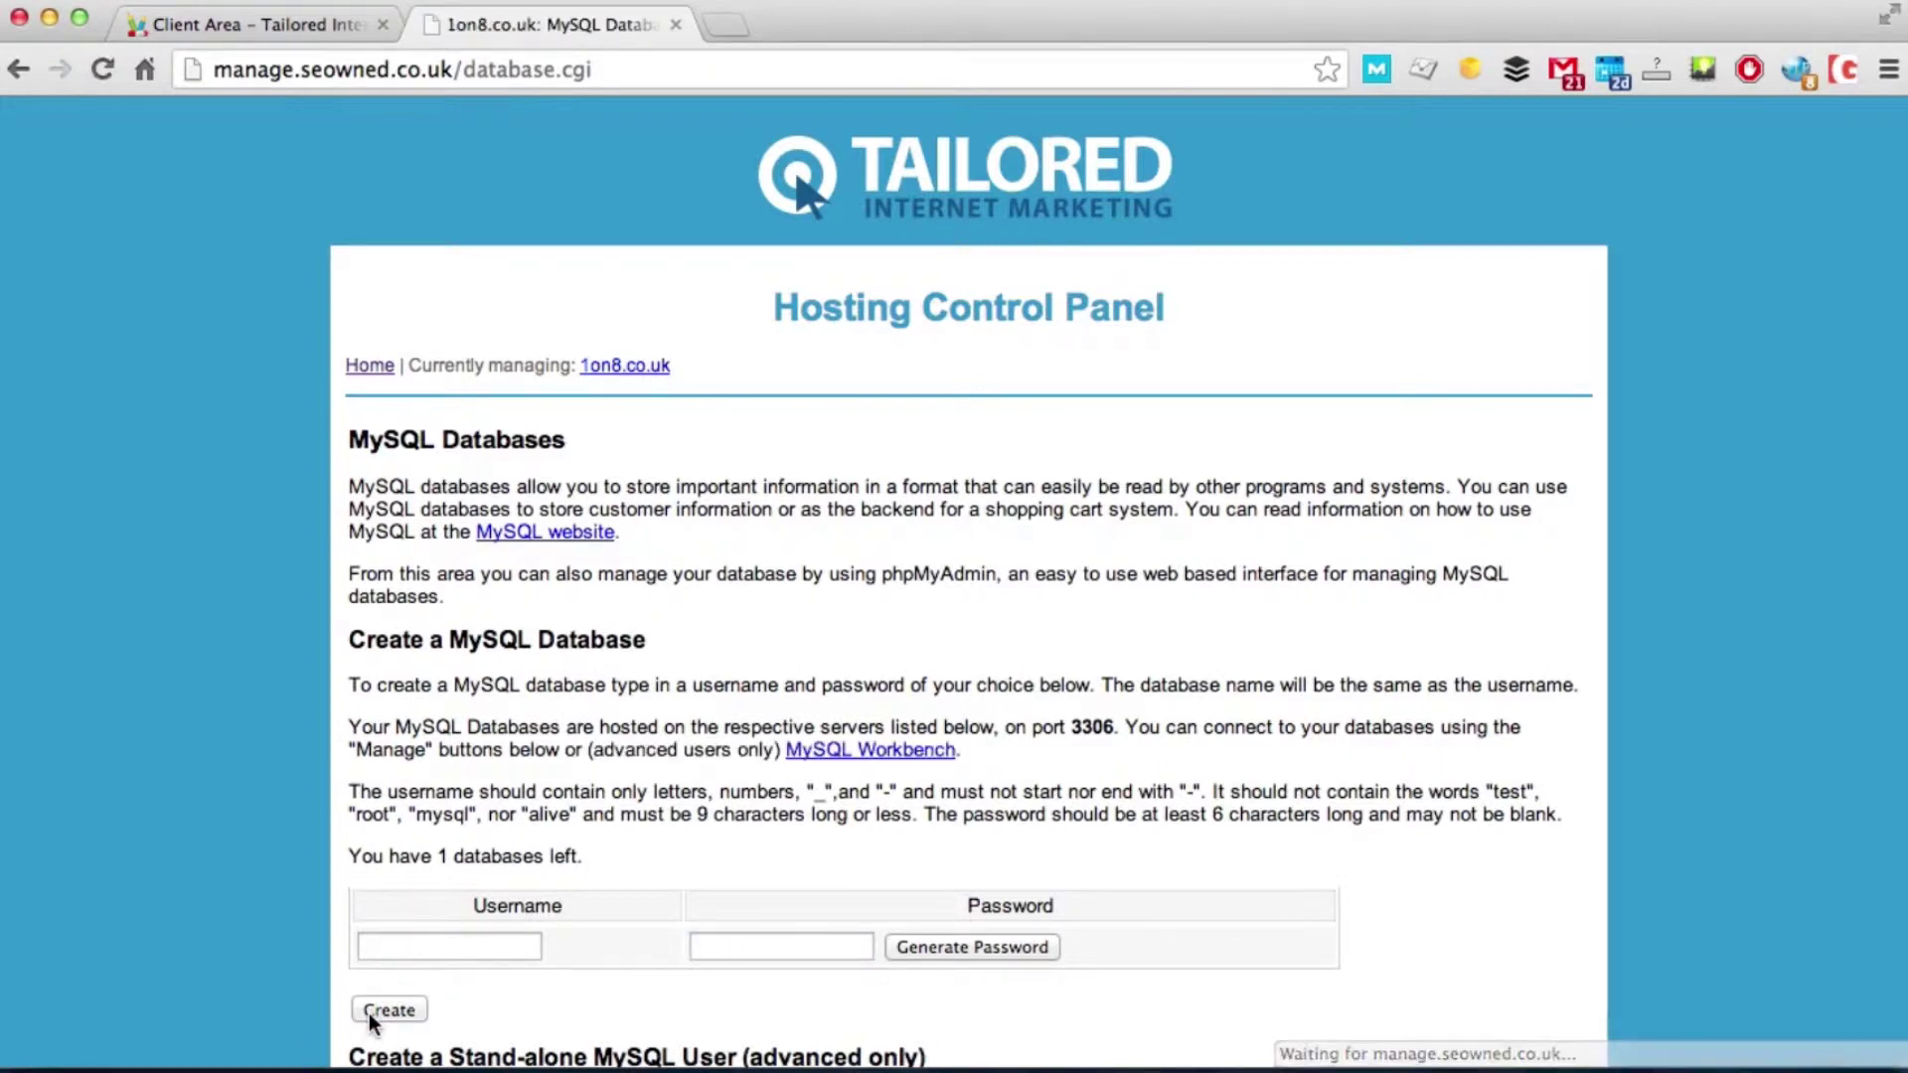
# Step: Check the database list, then return to the control panel home page
pyautogui.scroll(-5, 495, 749)
pyautogui.scroll(-2, 495, 757)
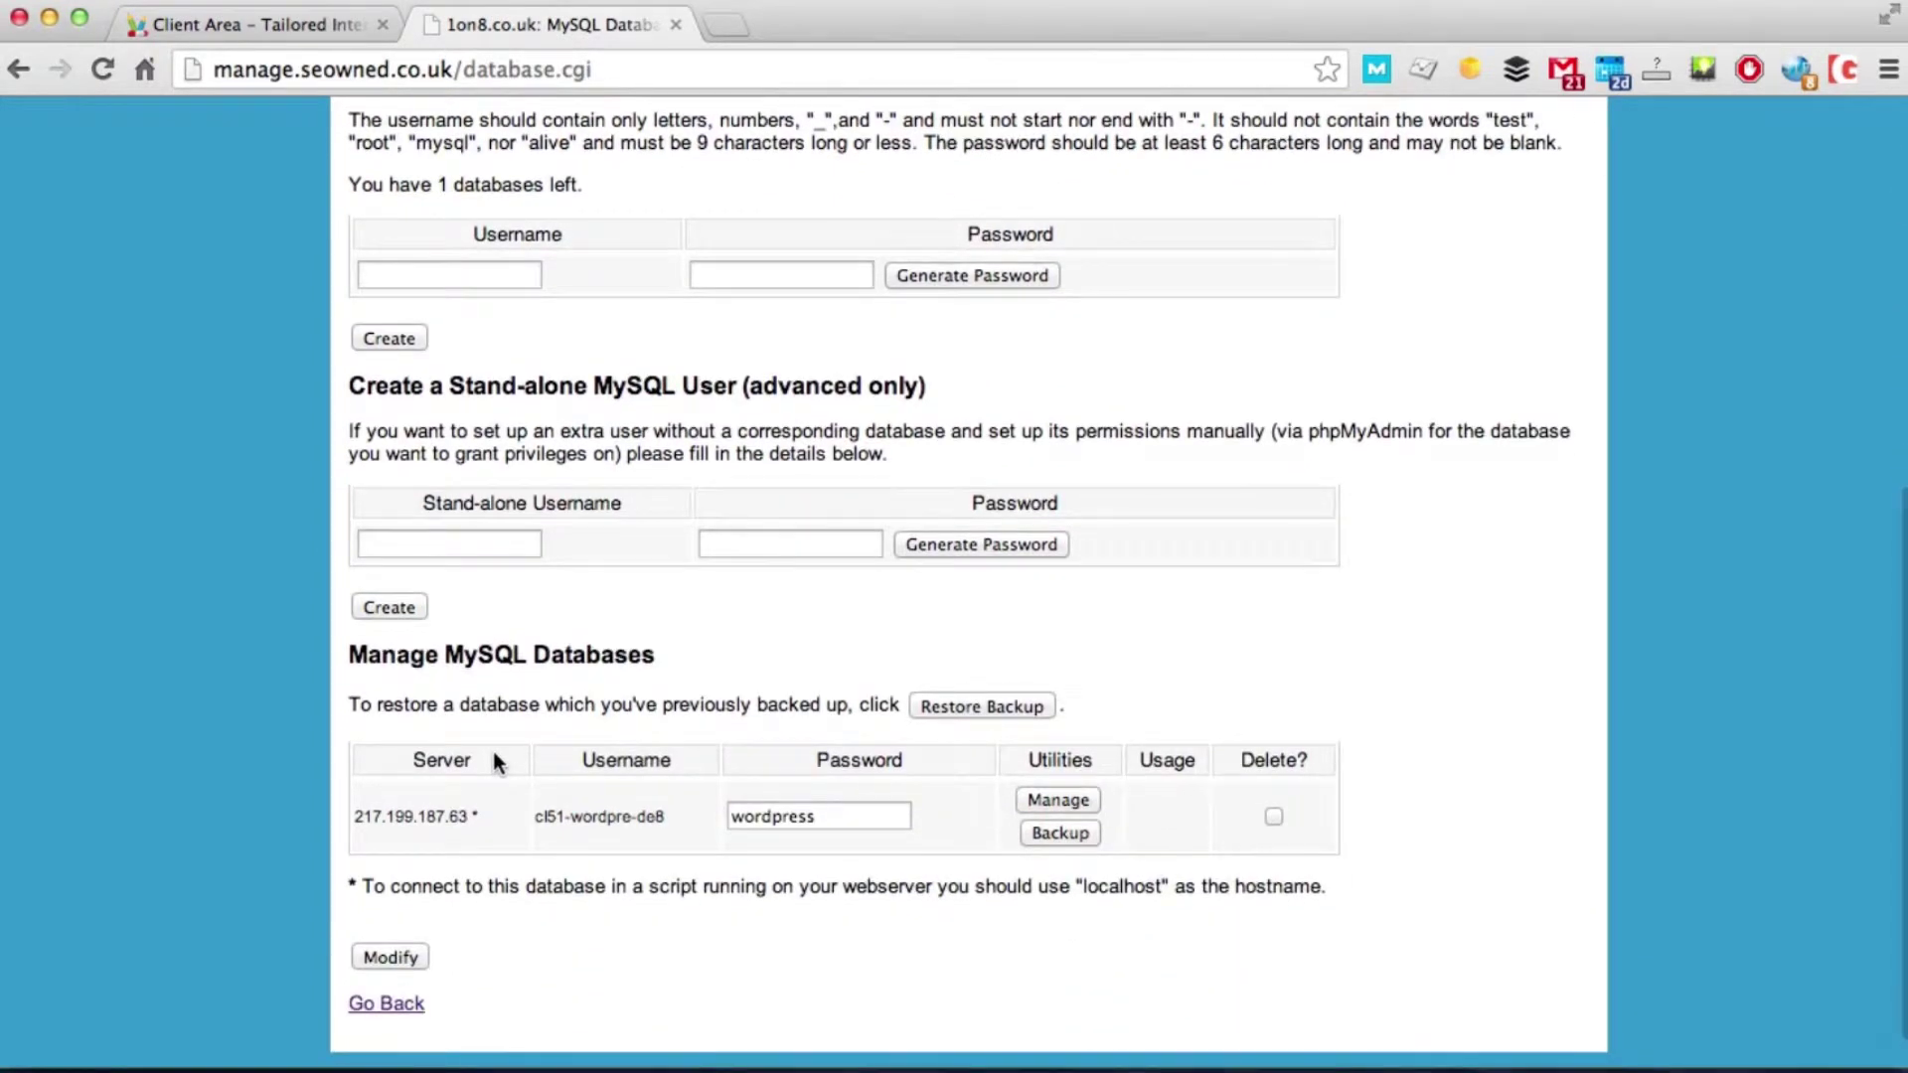
pyautogui.scroll(7, 493, 751)
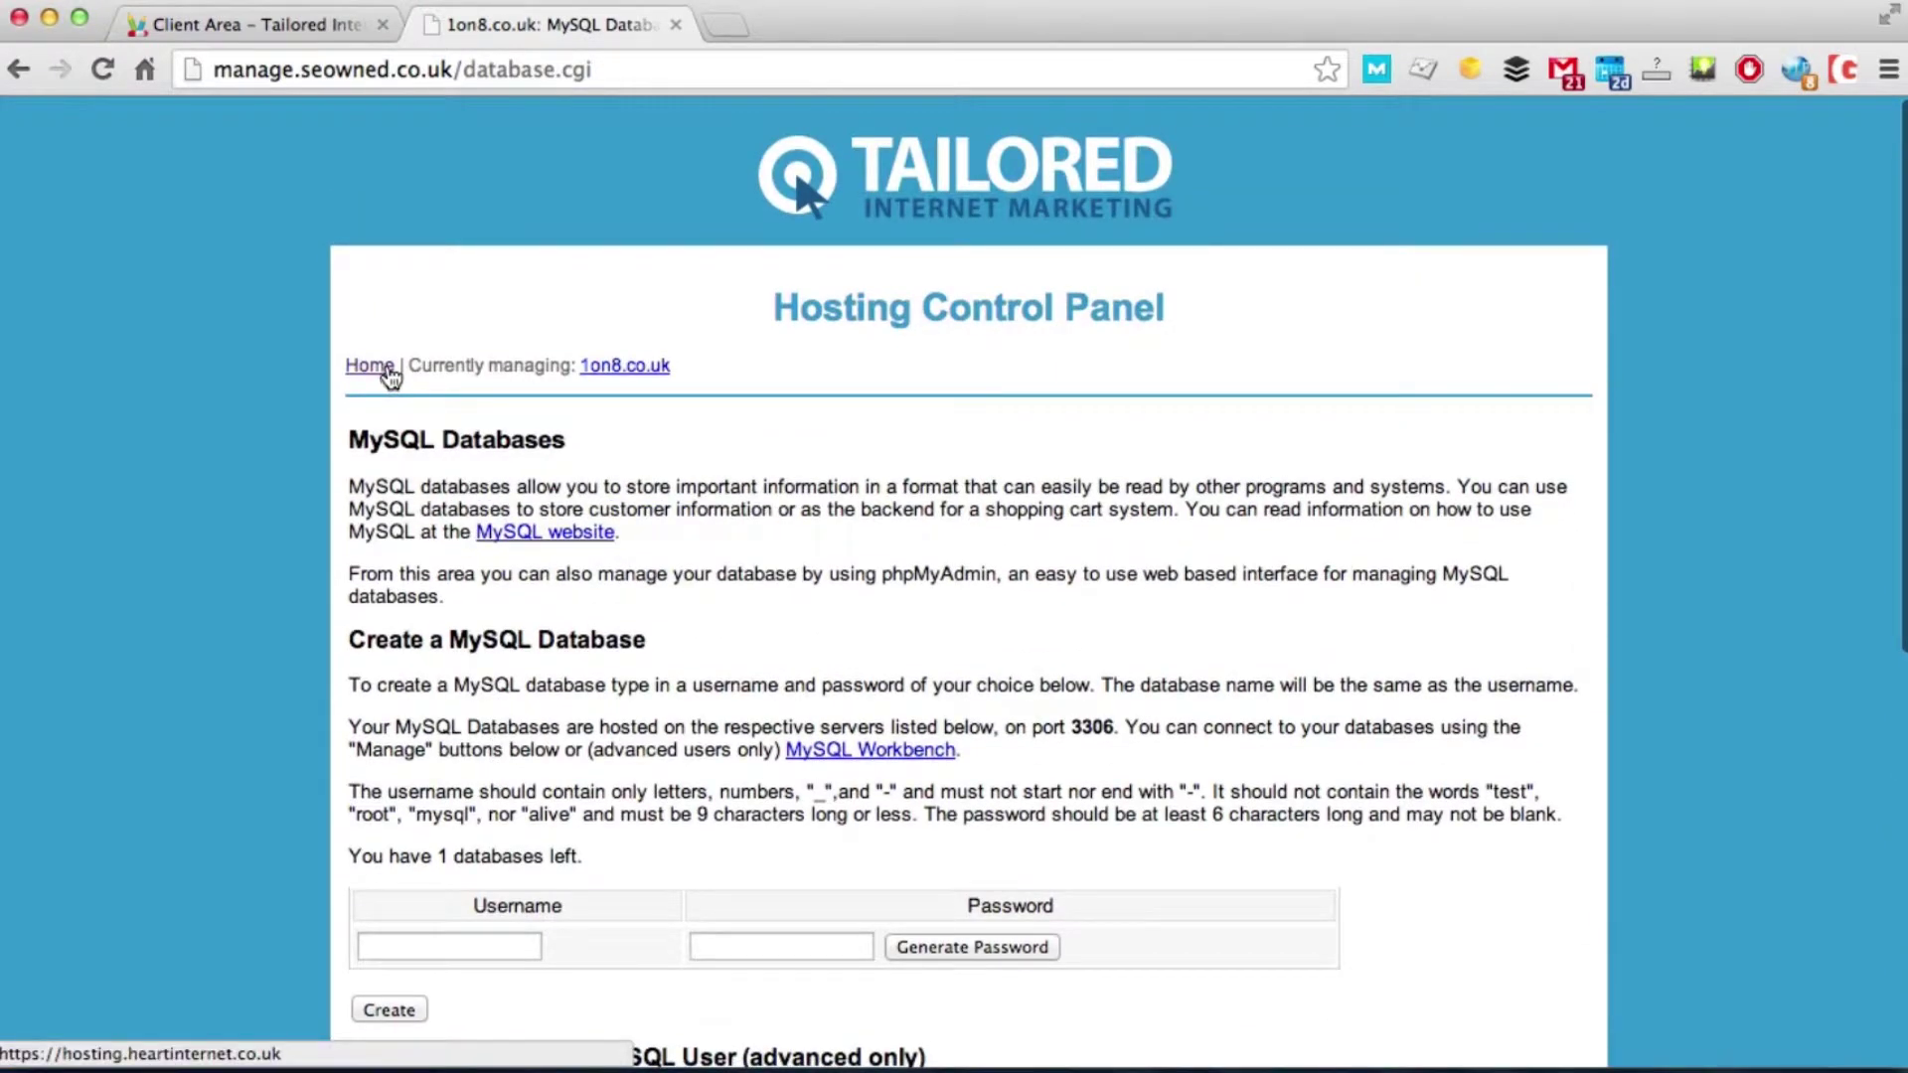
pyautogui.click(30, 76)
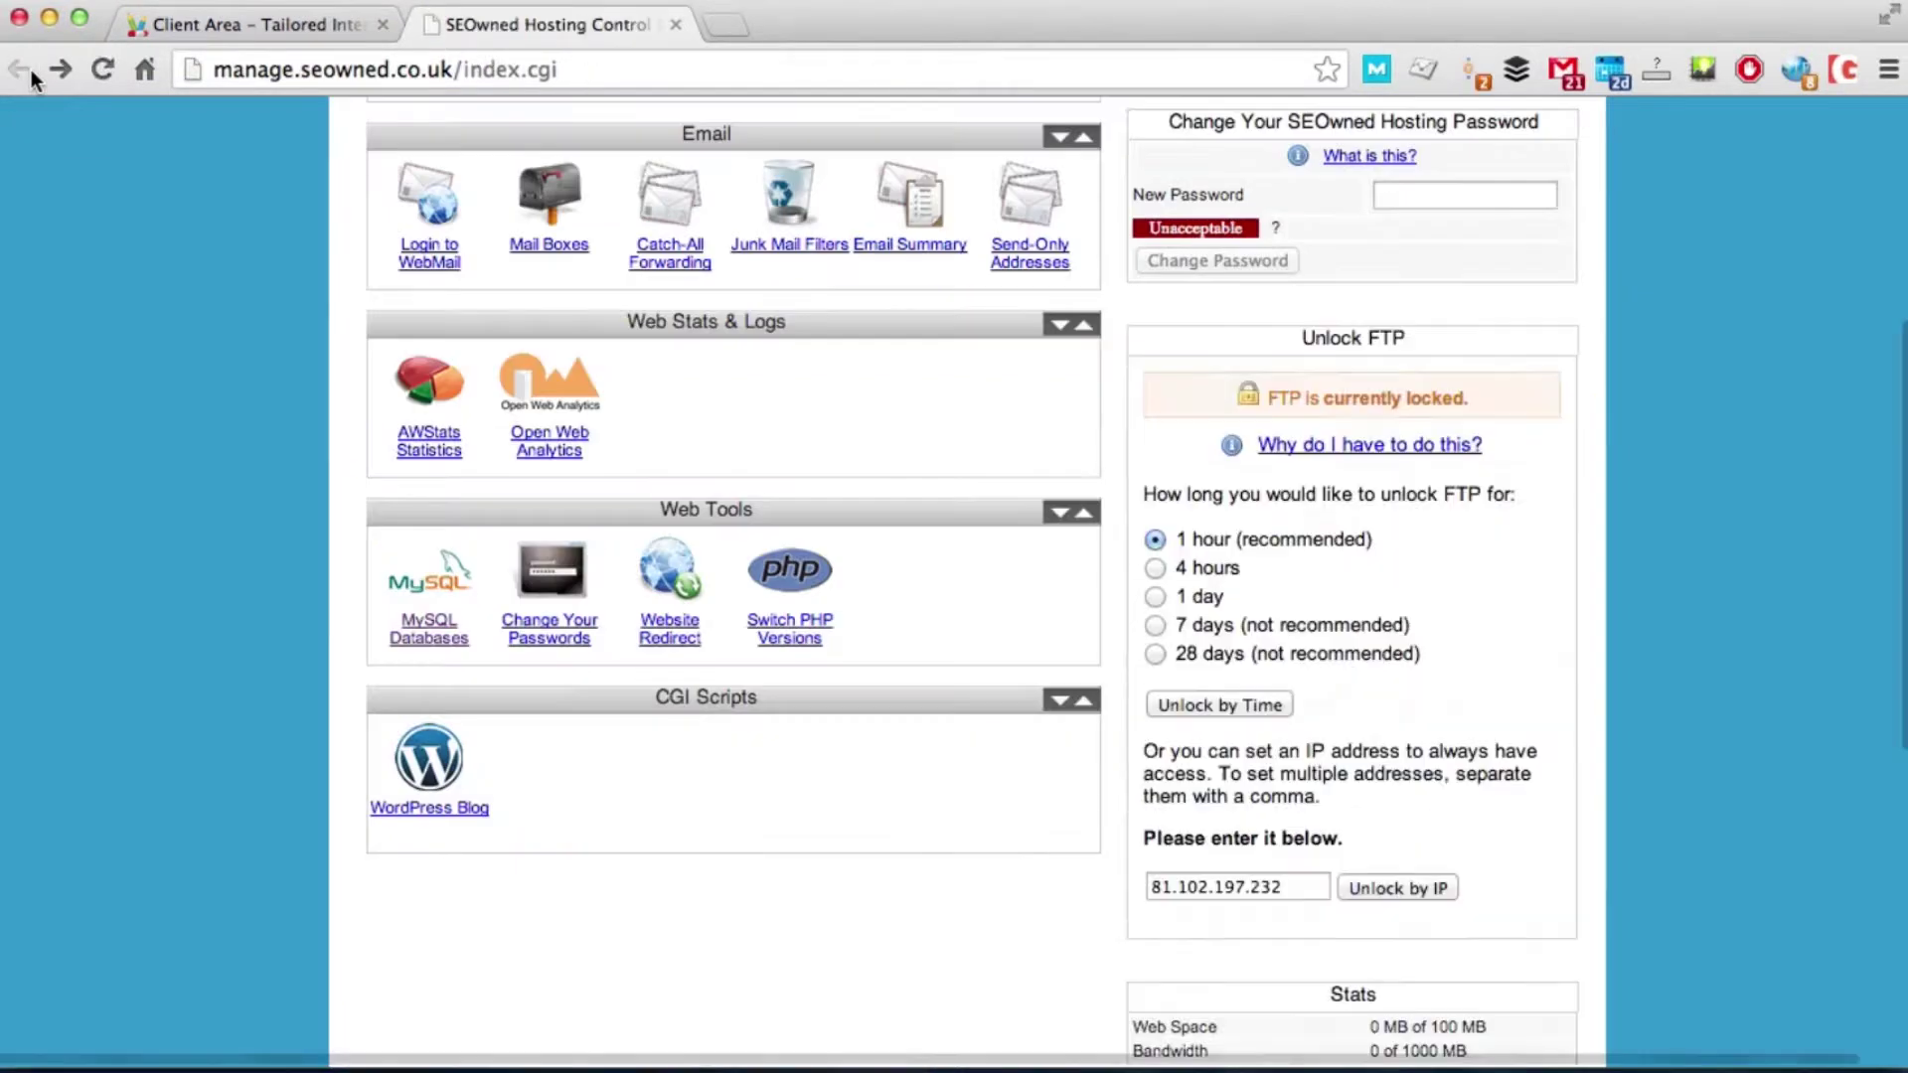
# Step: Unlock FTP for 1 day and reveal the FTP account password
pyautogui.click(1156, 598)
pyautogui.click(1199, 705)
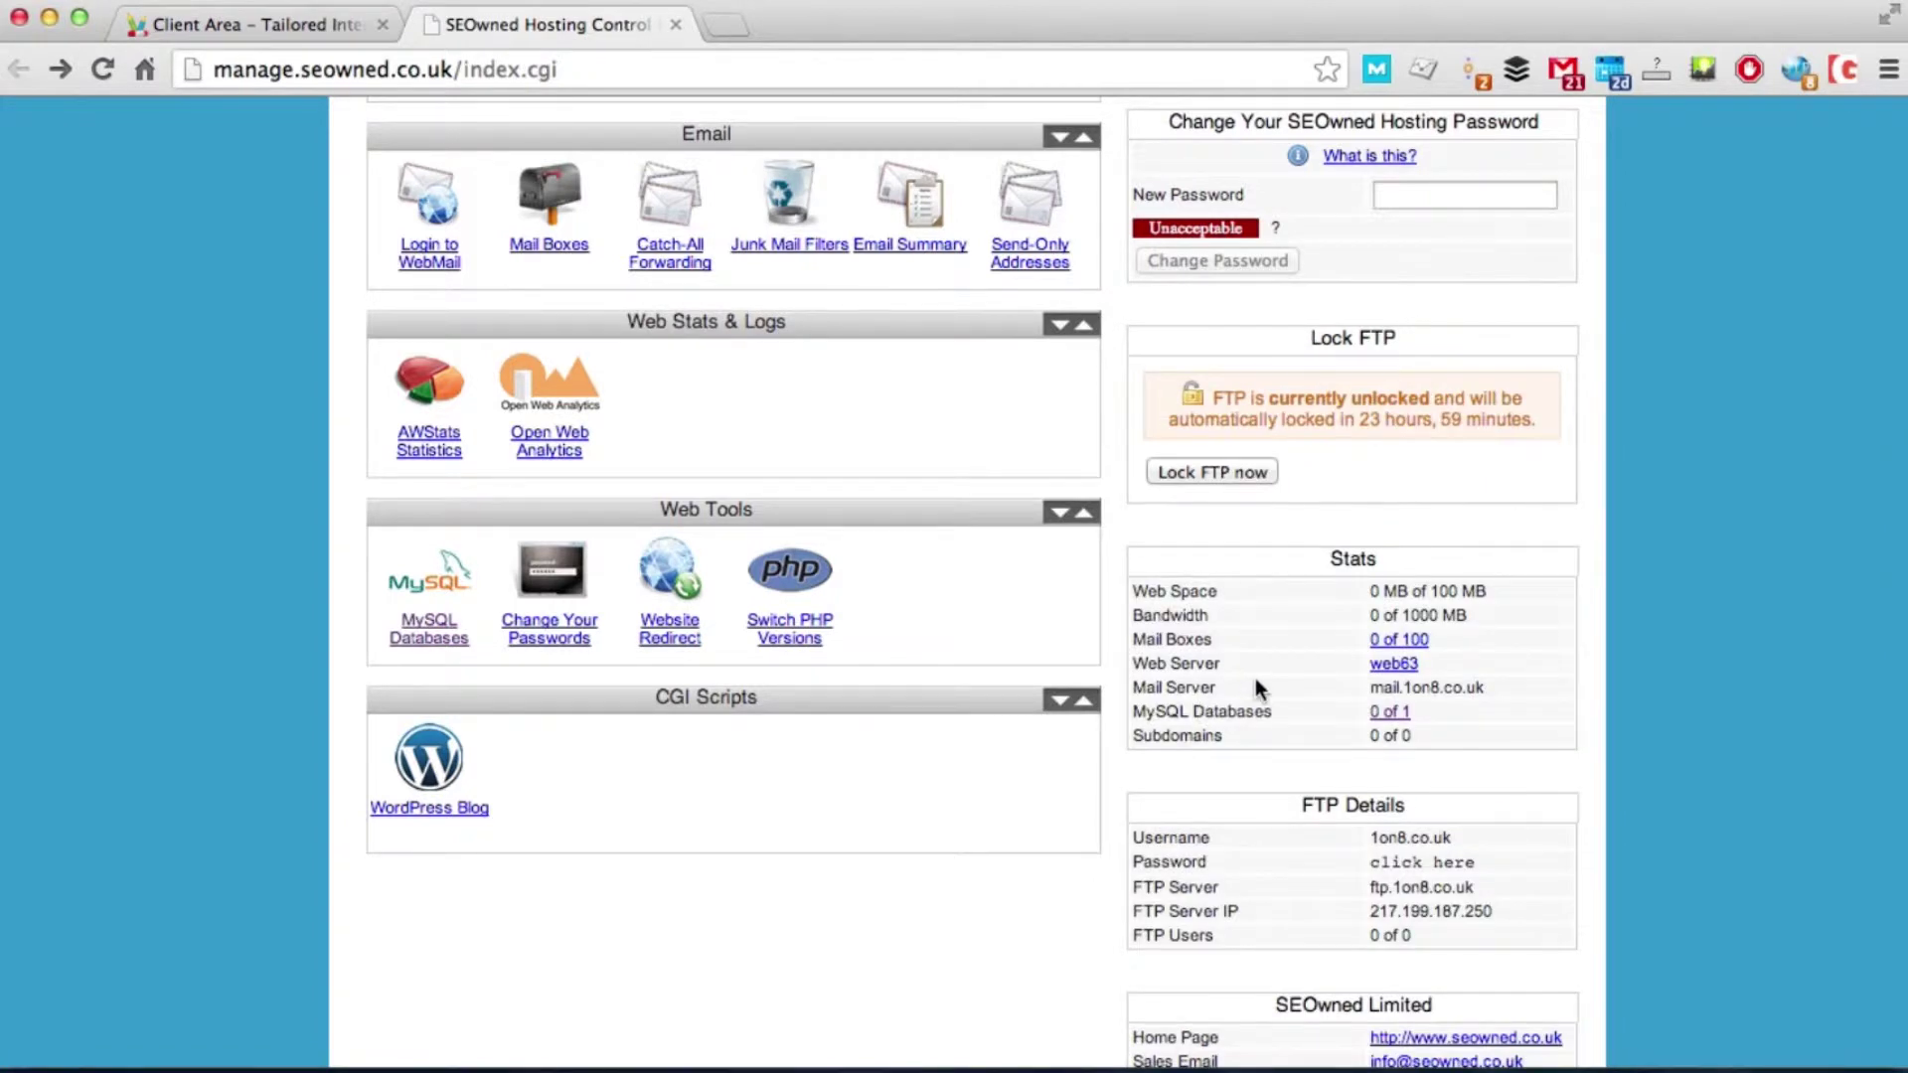
pyautogui.scroll(-5, 1255, 685)
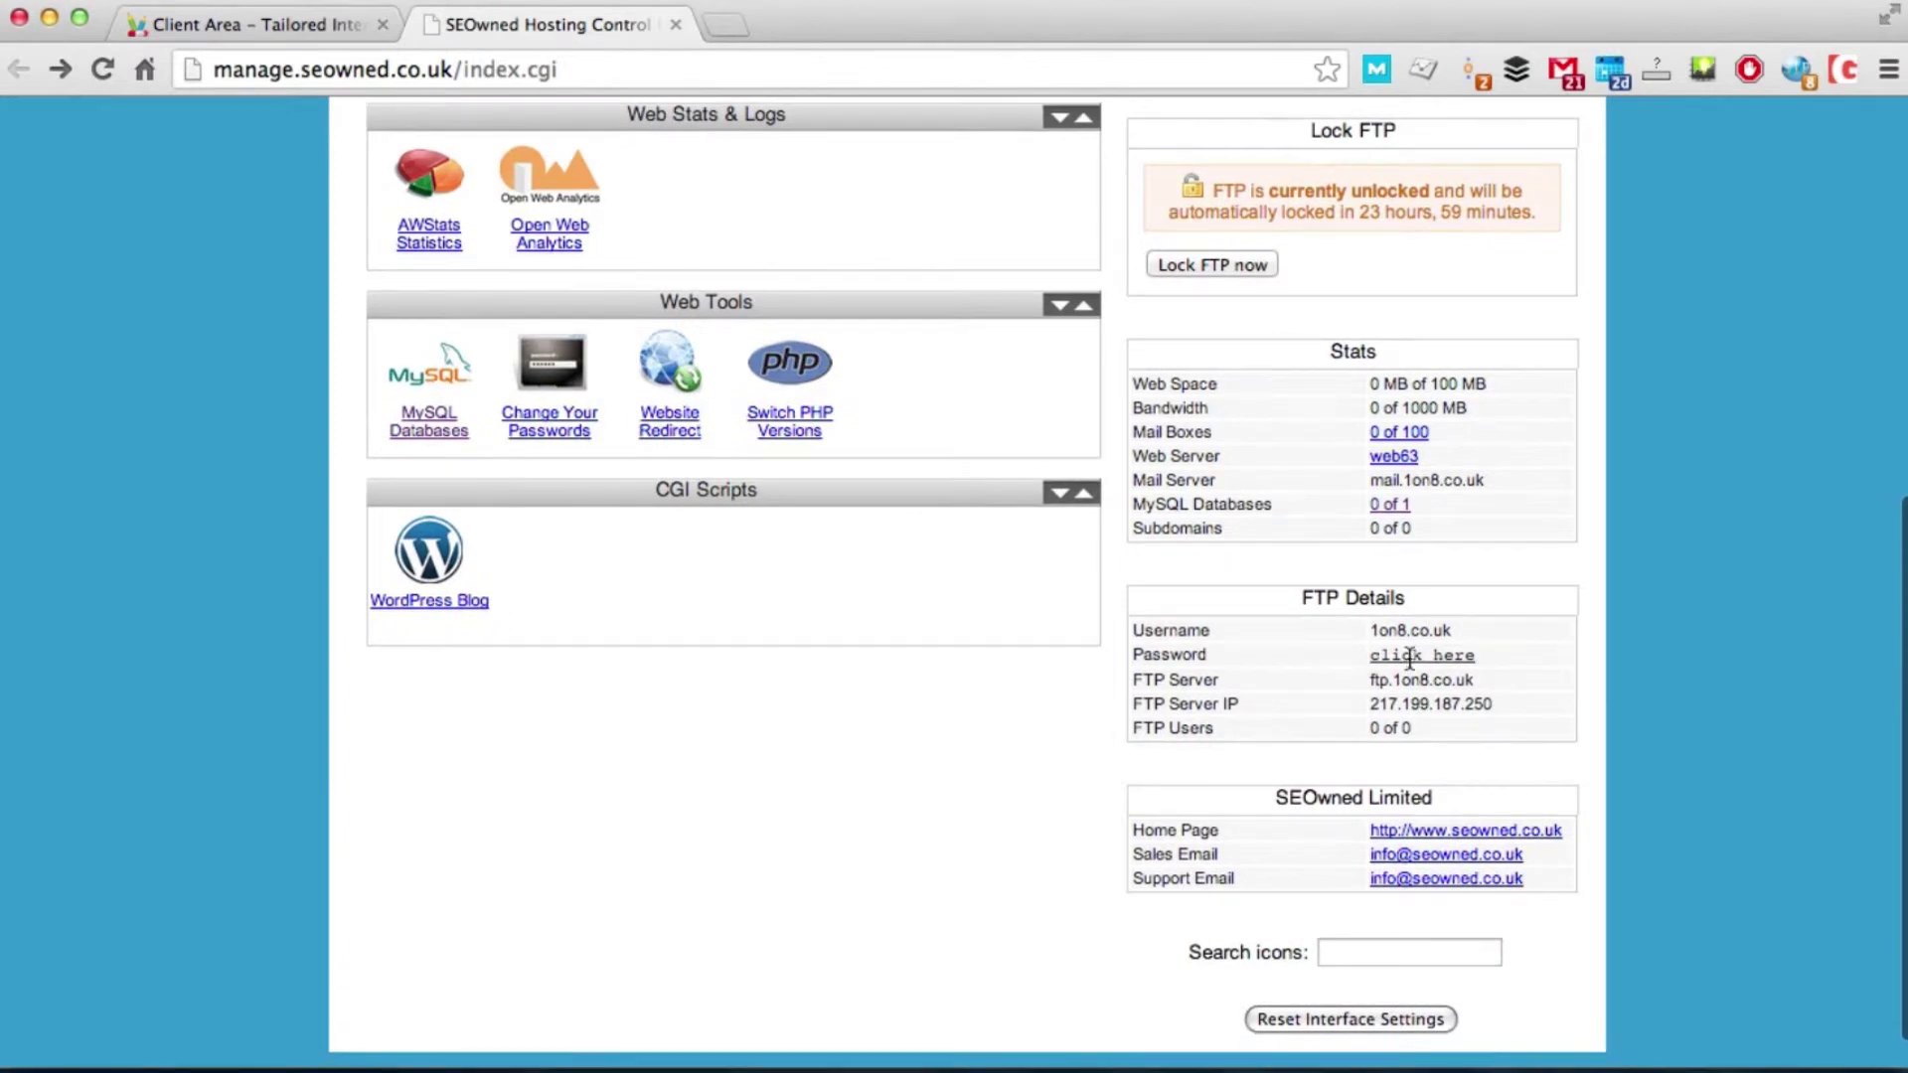
pyautogui.click(1409, 655)
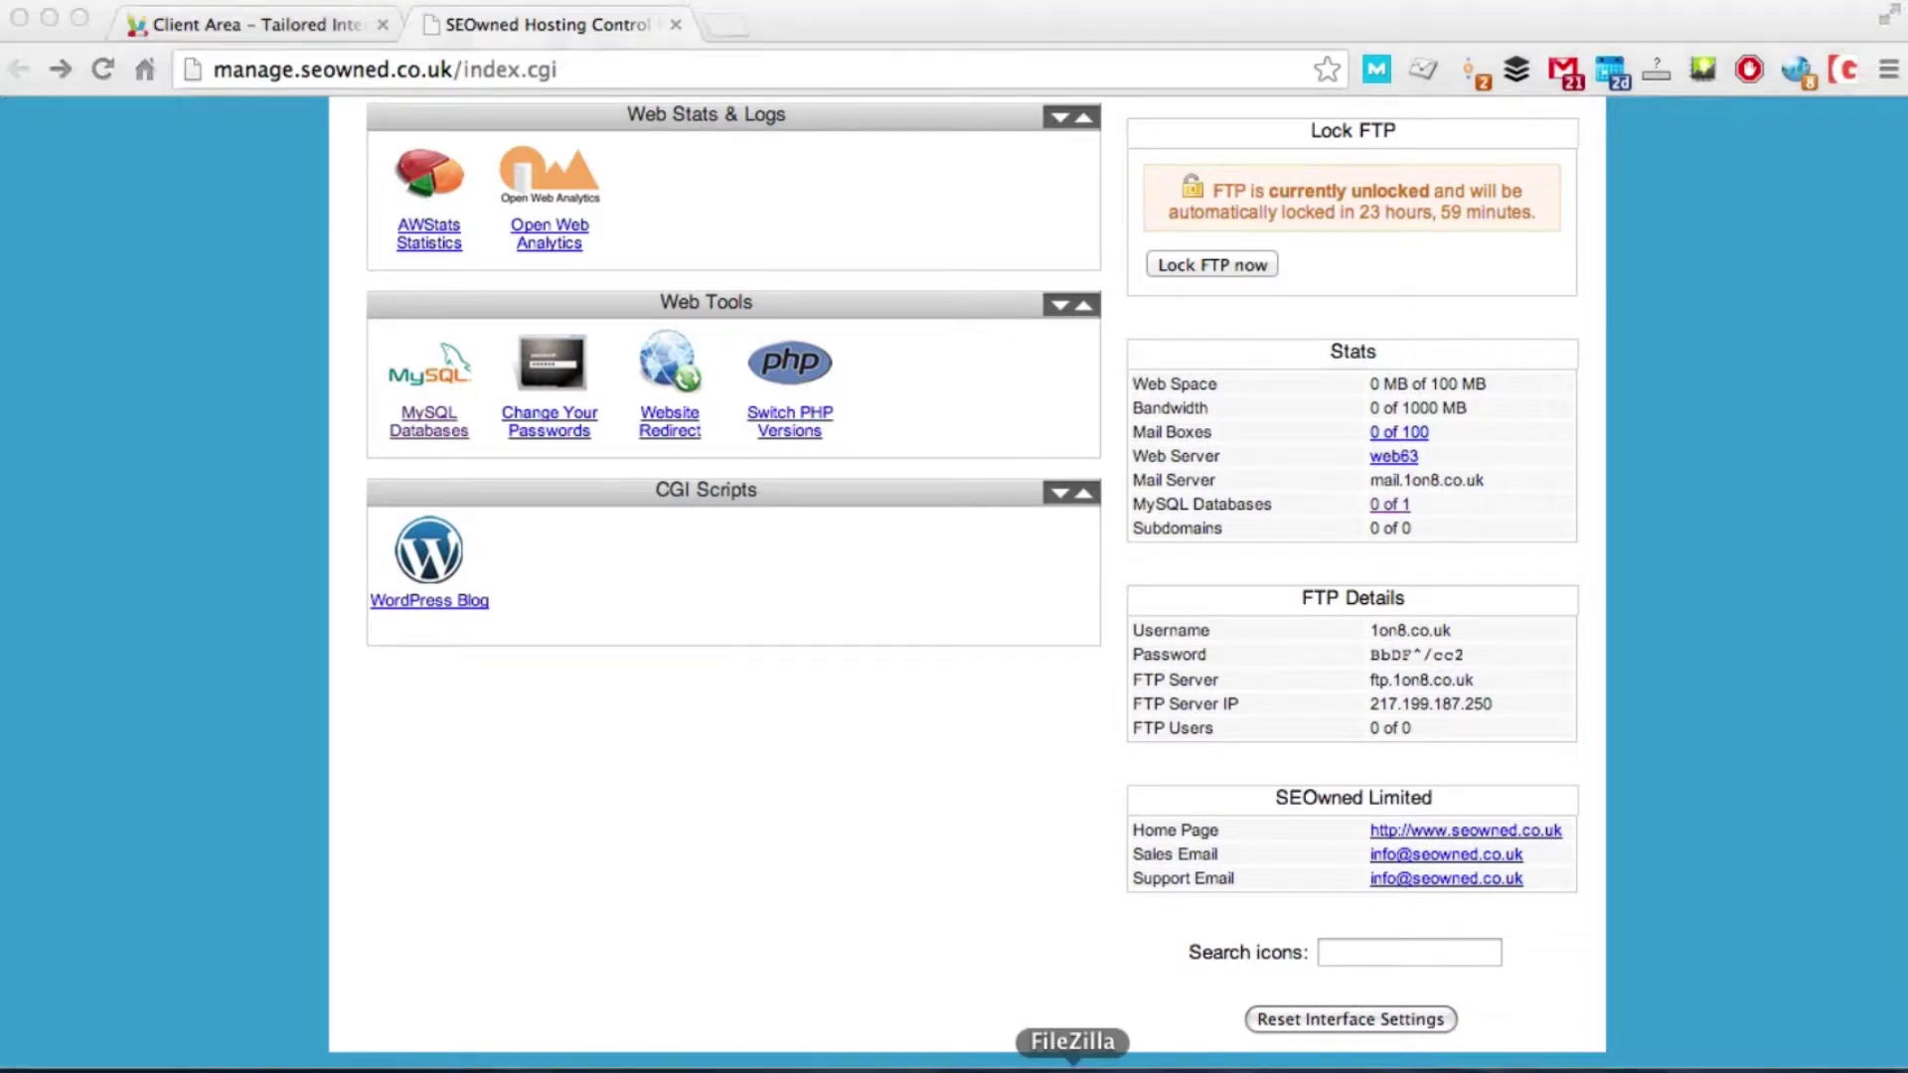
pyautogui.click(1072, 1067)
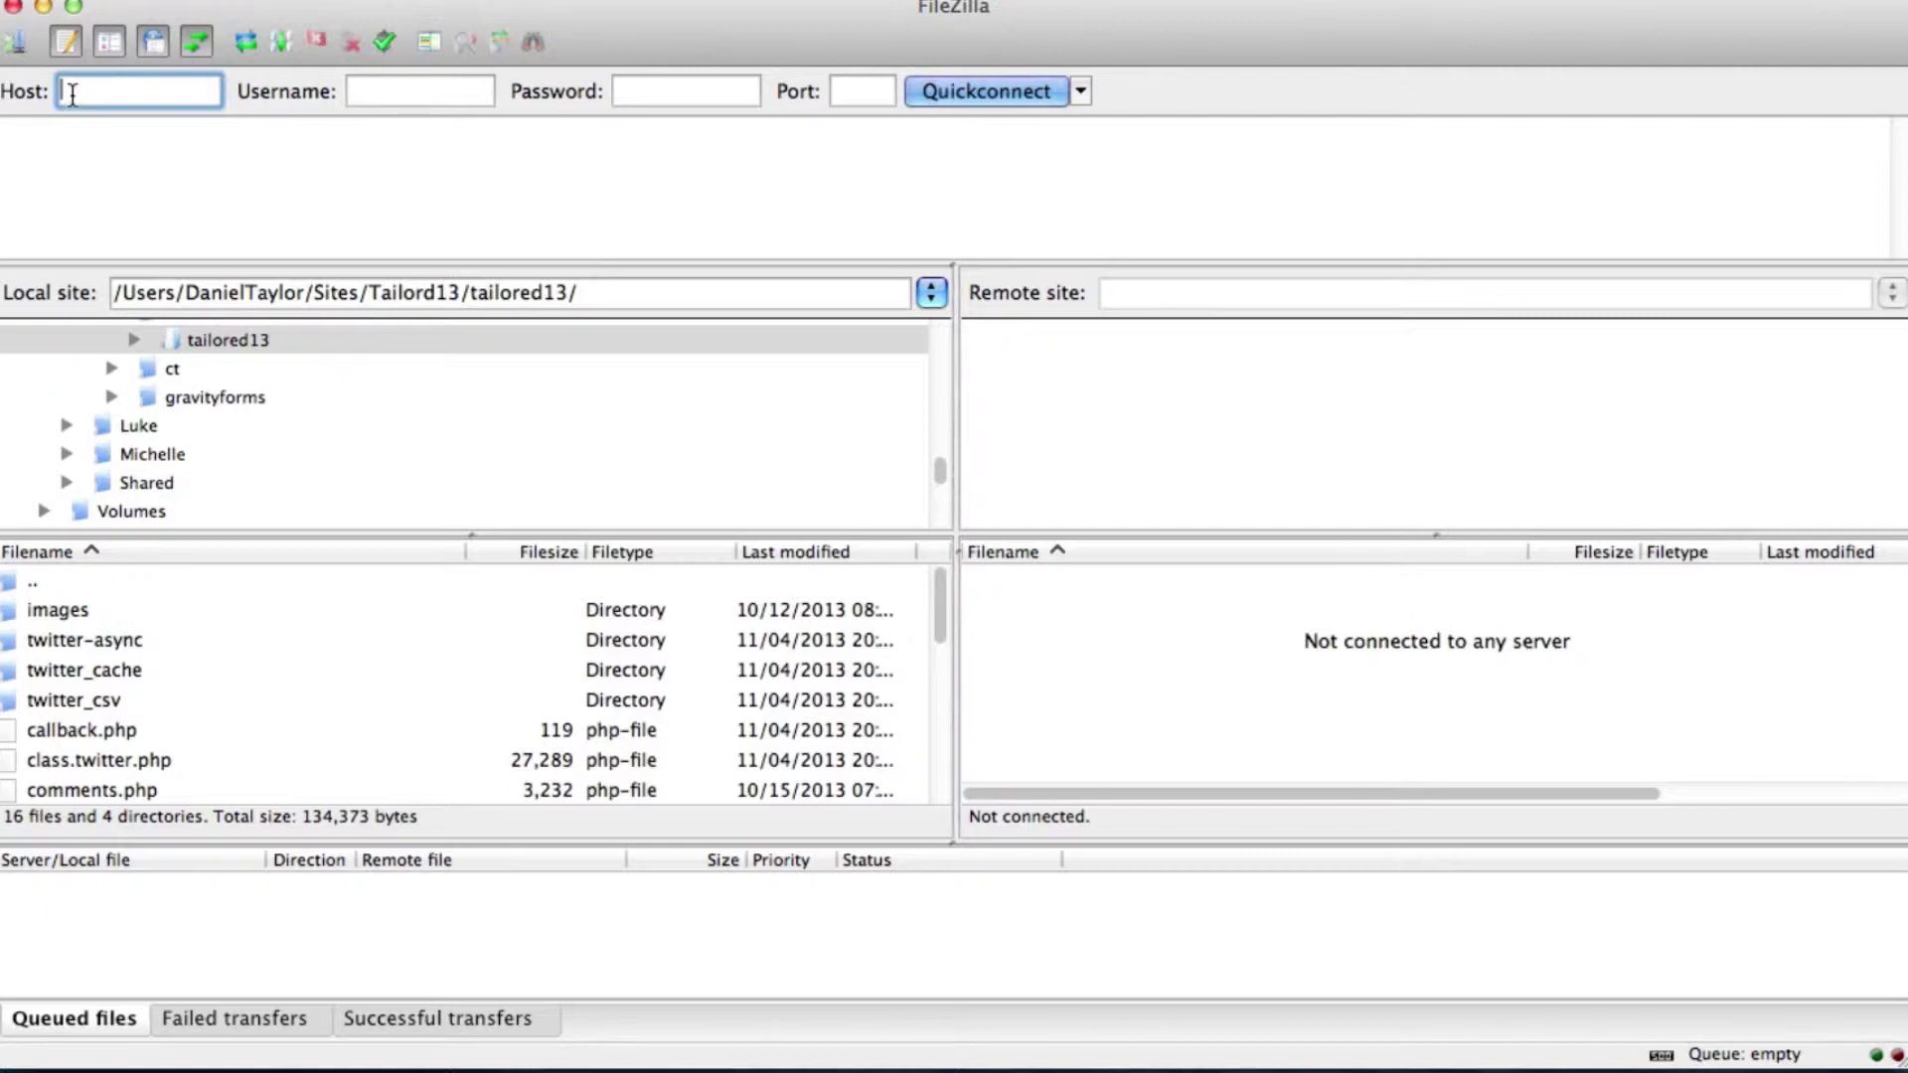
# Step: Quickconnect FileZilla to 217.199.187.250 as user 1on8.co.uk with the copied FTP password
pyautogui.click(348, 1065)
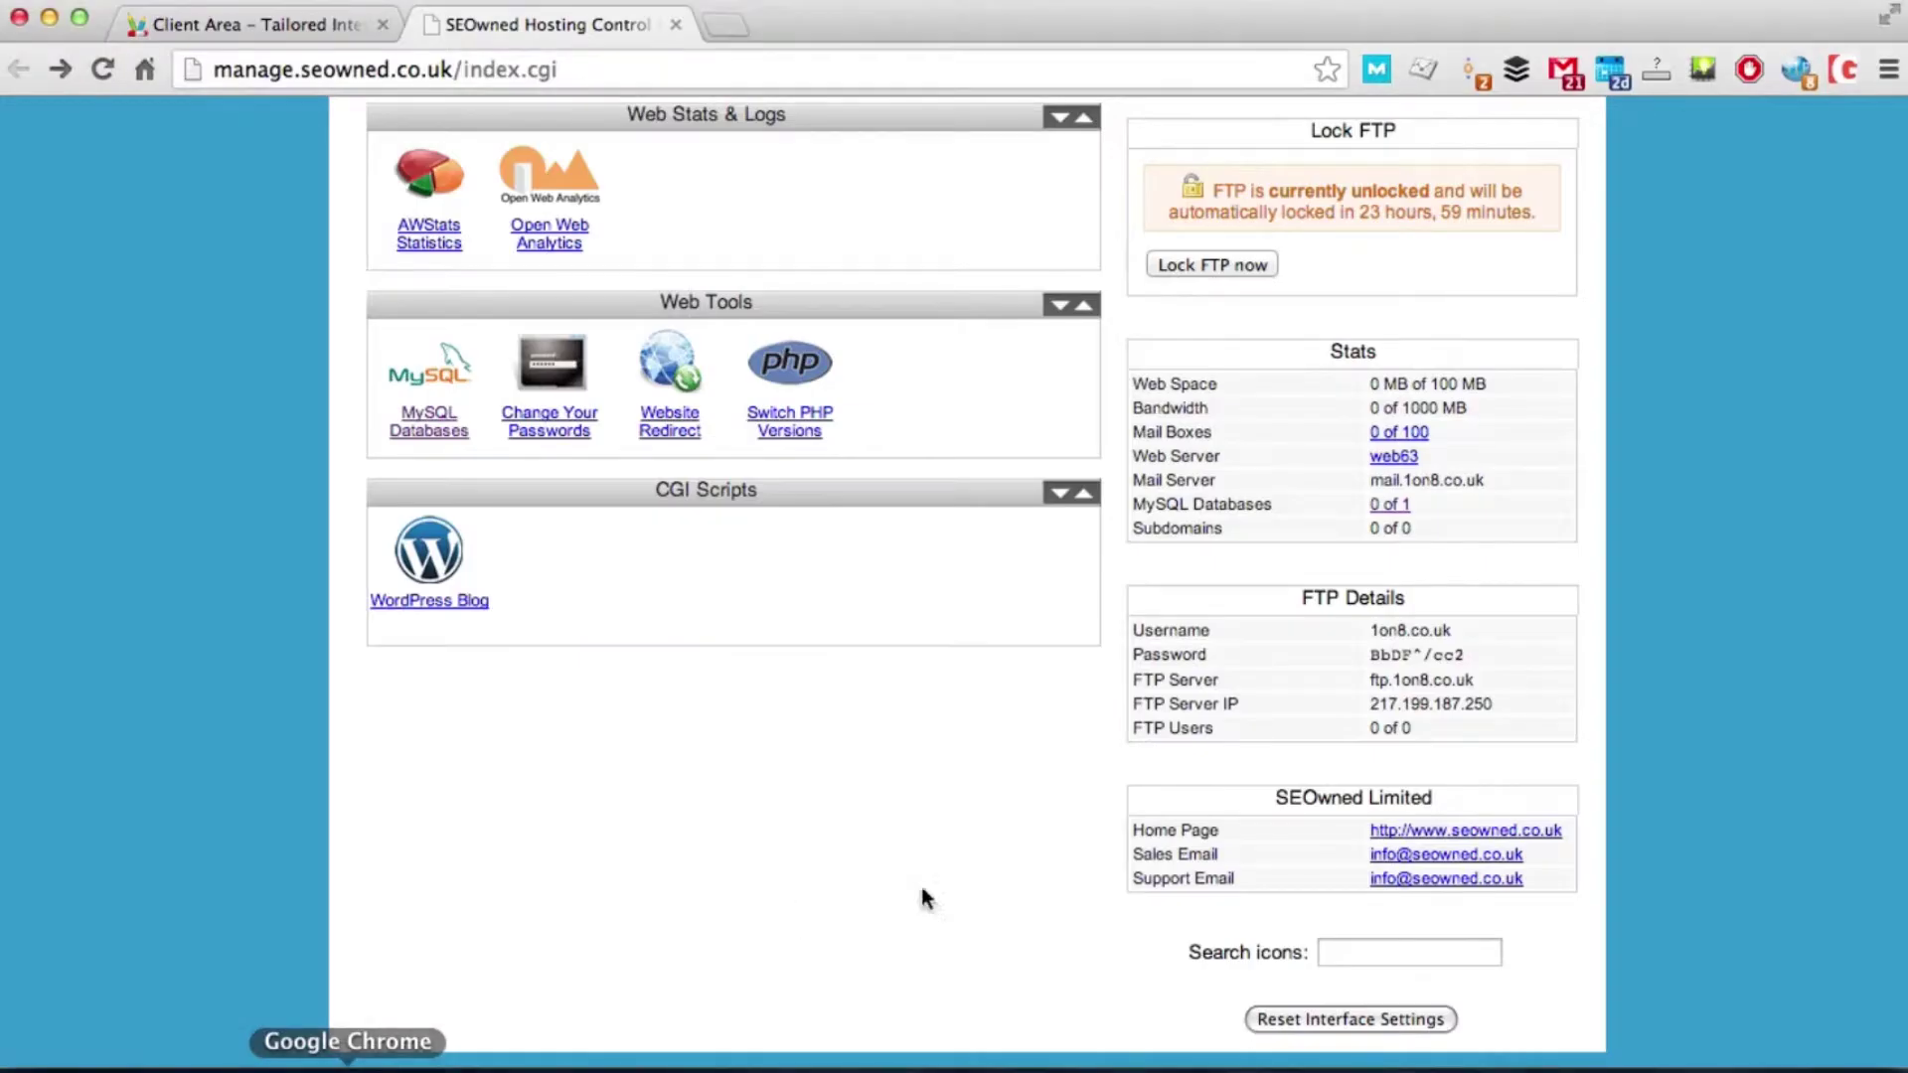
pyautogui.moveTo(1370, 704); pyautogui.dragTo(1497, 705)
pyautogui.press('super+c')
pyautogui.press('super+Tab')
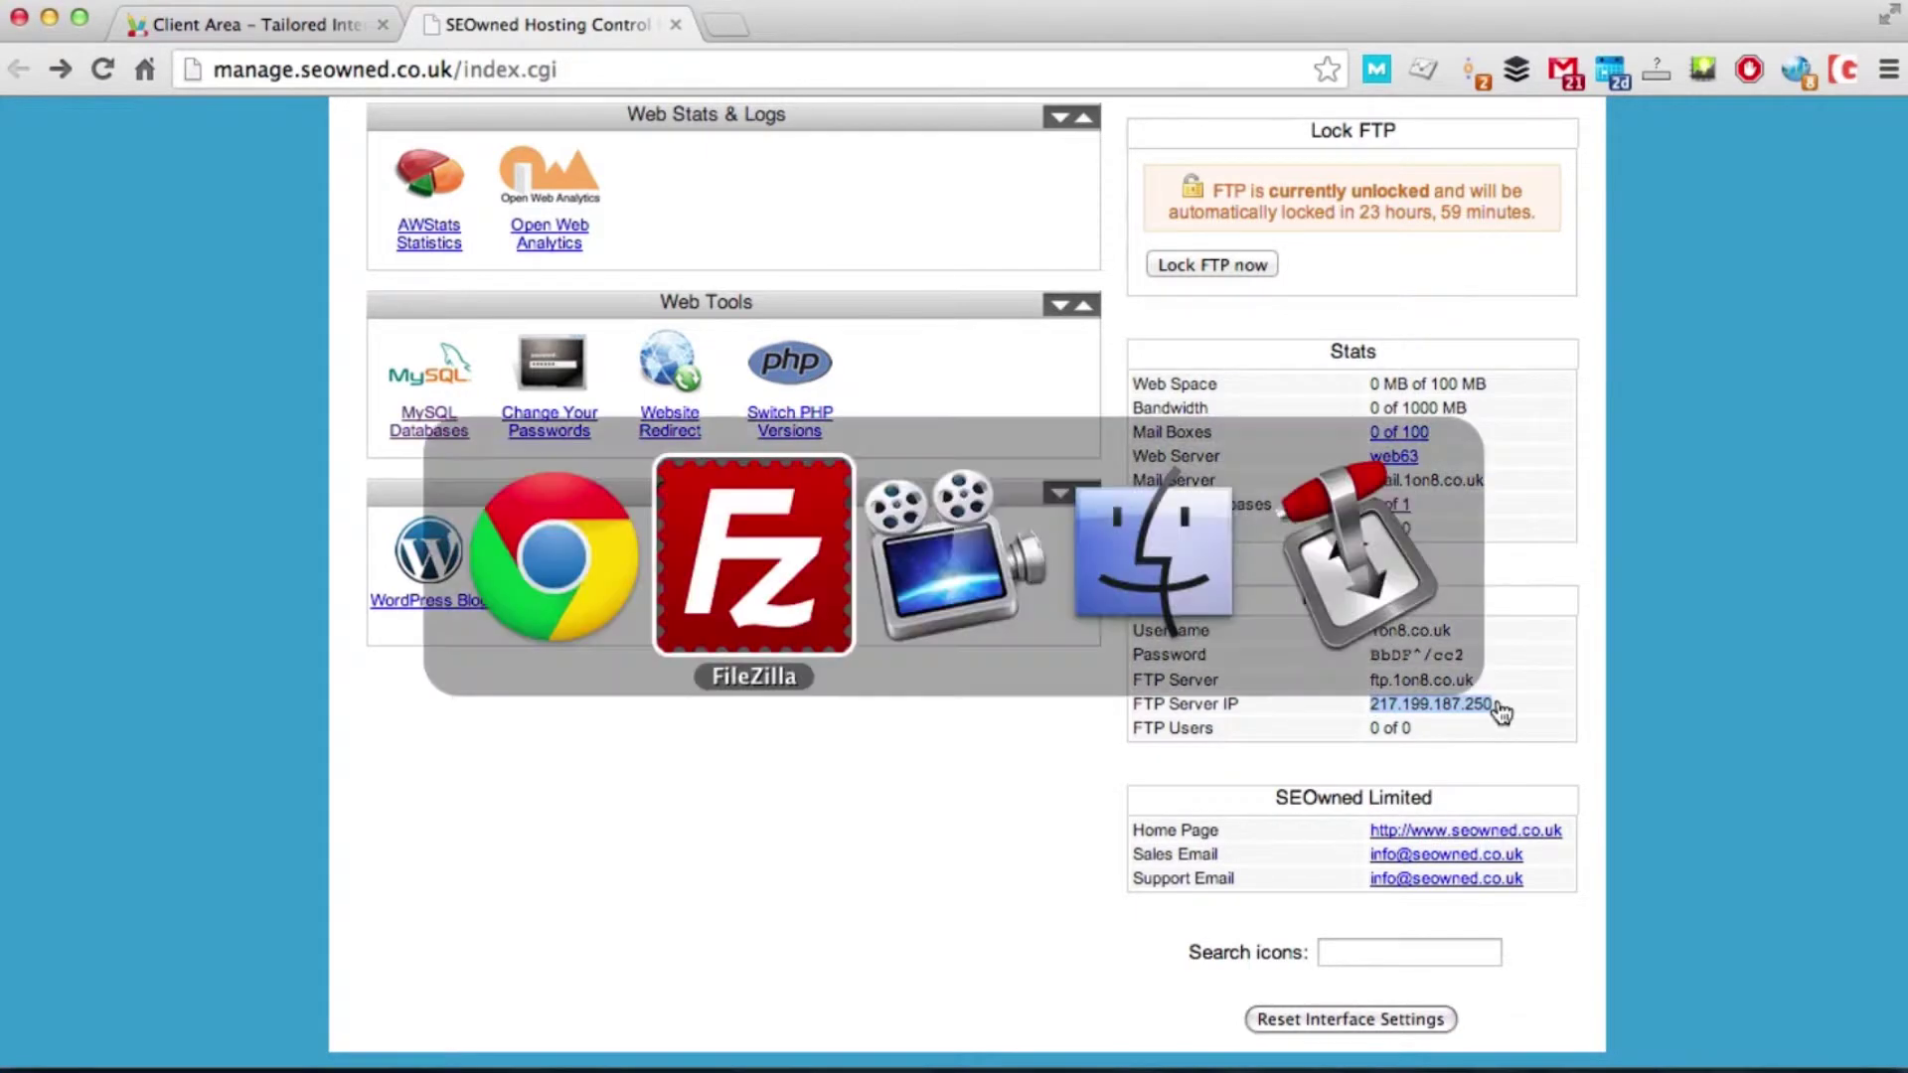
pyautogui.press('super+v')
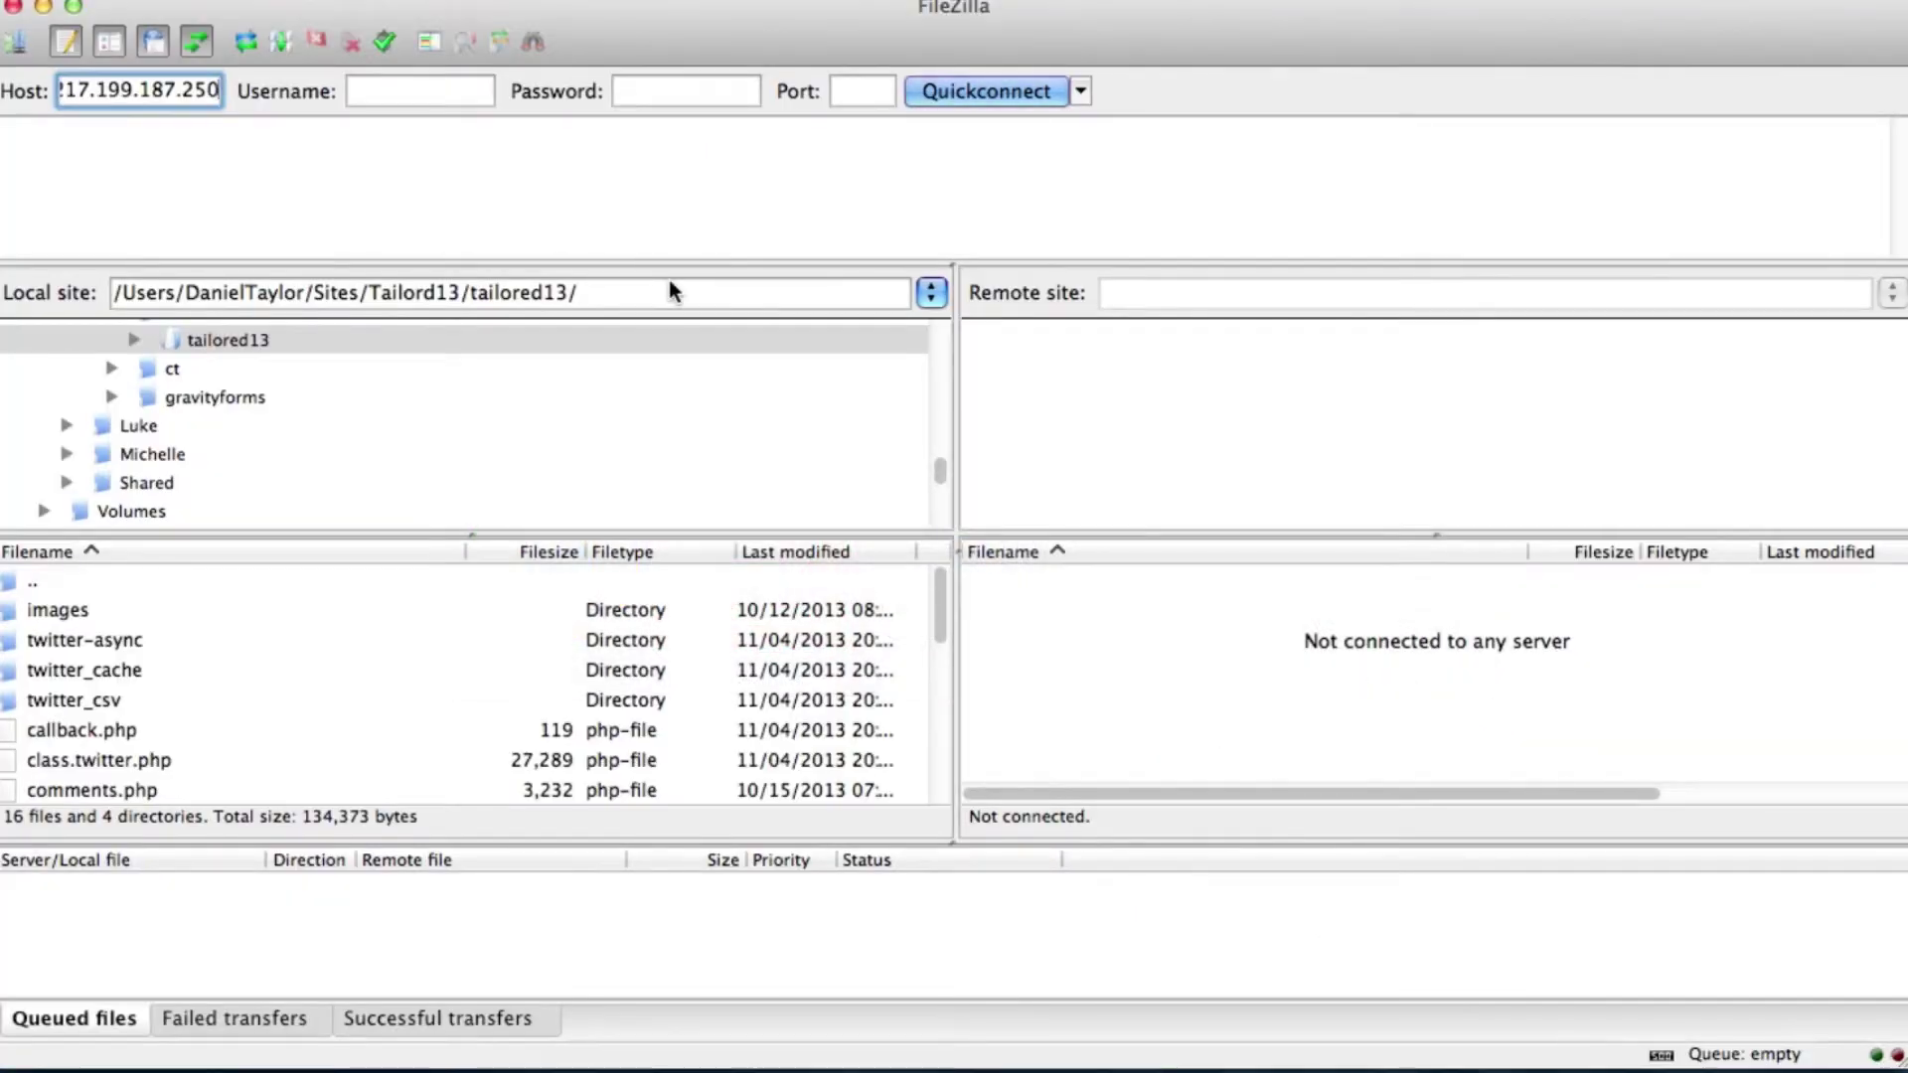
pyautogui.press('Tab')
pyautogui.write('1on8.co.uk')
pyautogui.press('Tab')
pyautogui.press('super+Tab')
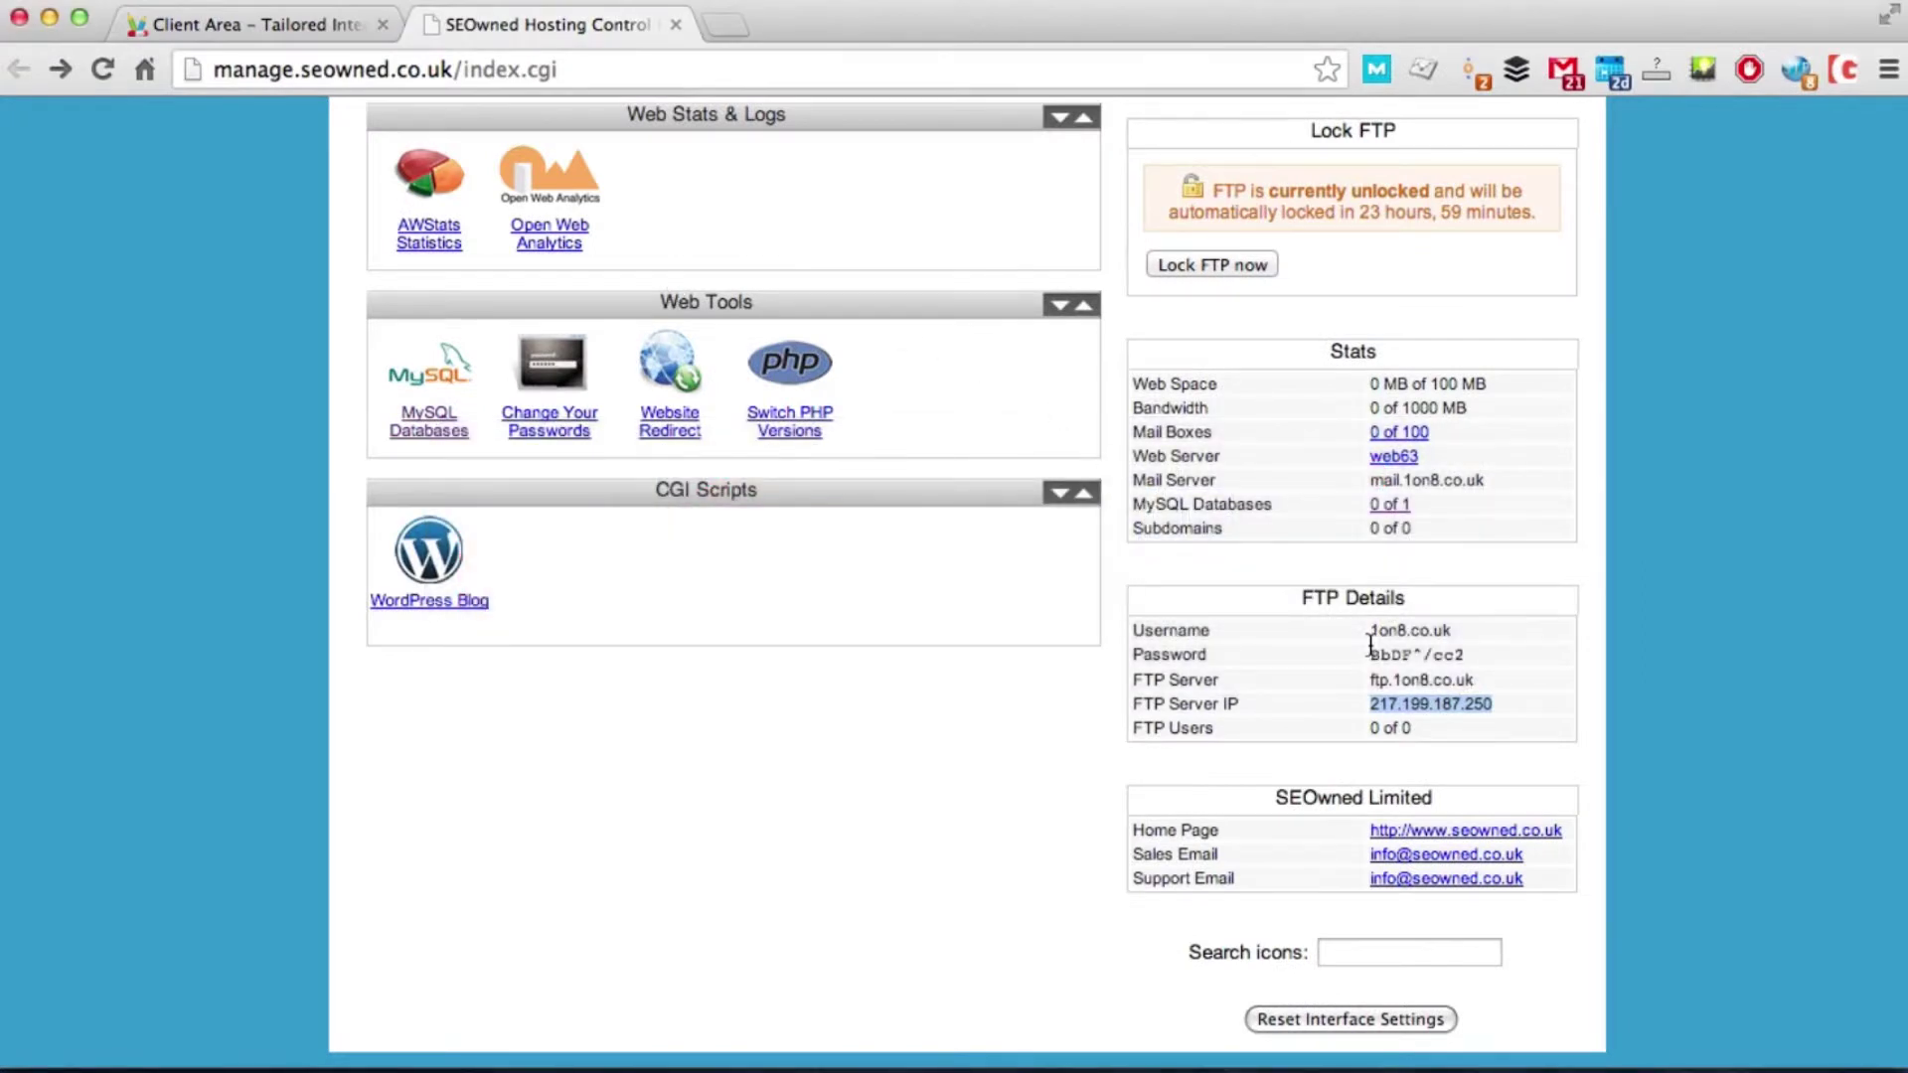
pyautogui.moveTo(1369, 655); pyautogui.dragTo(1460, 654)
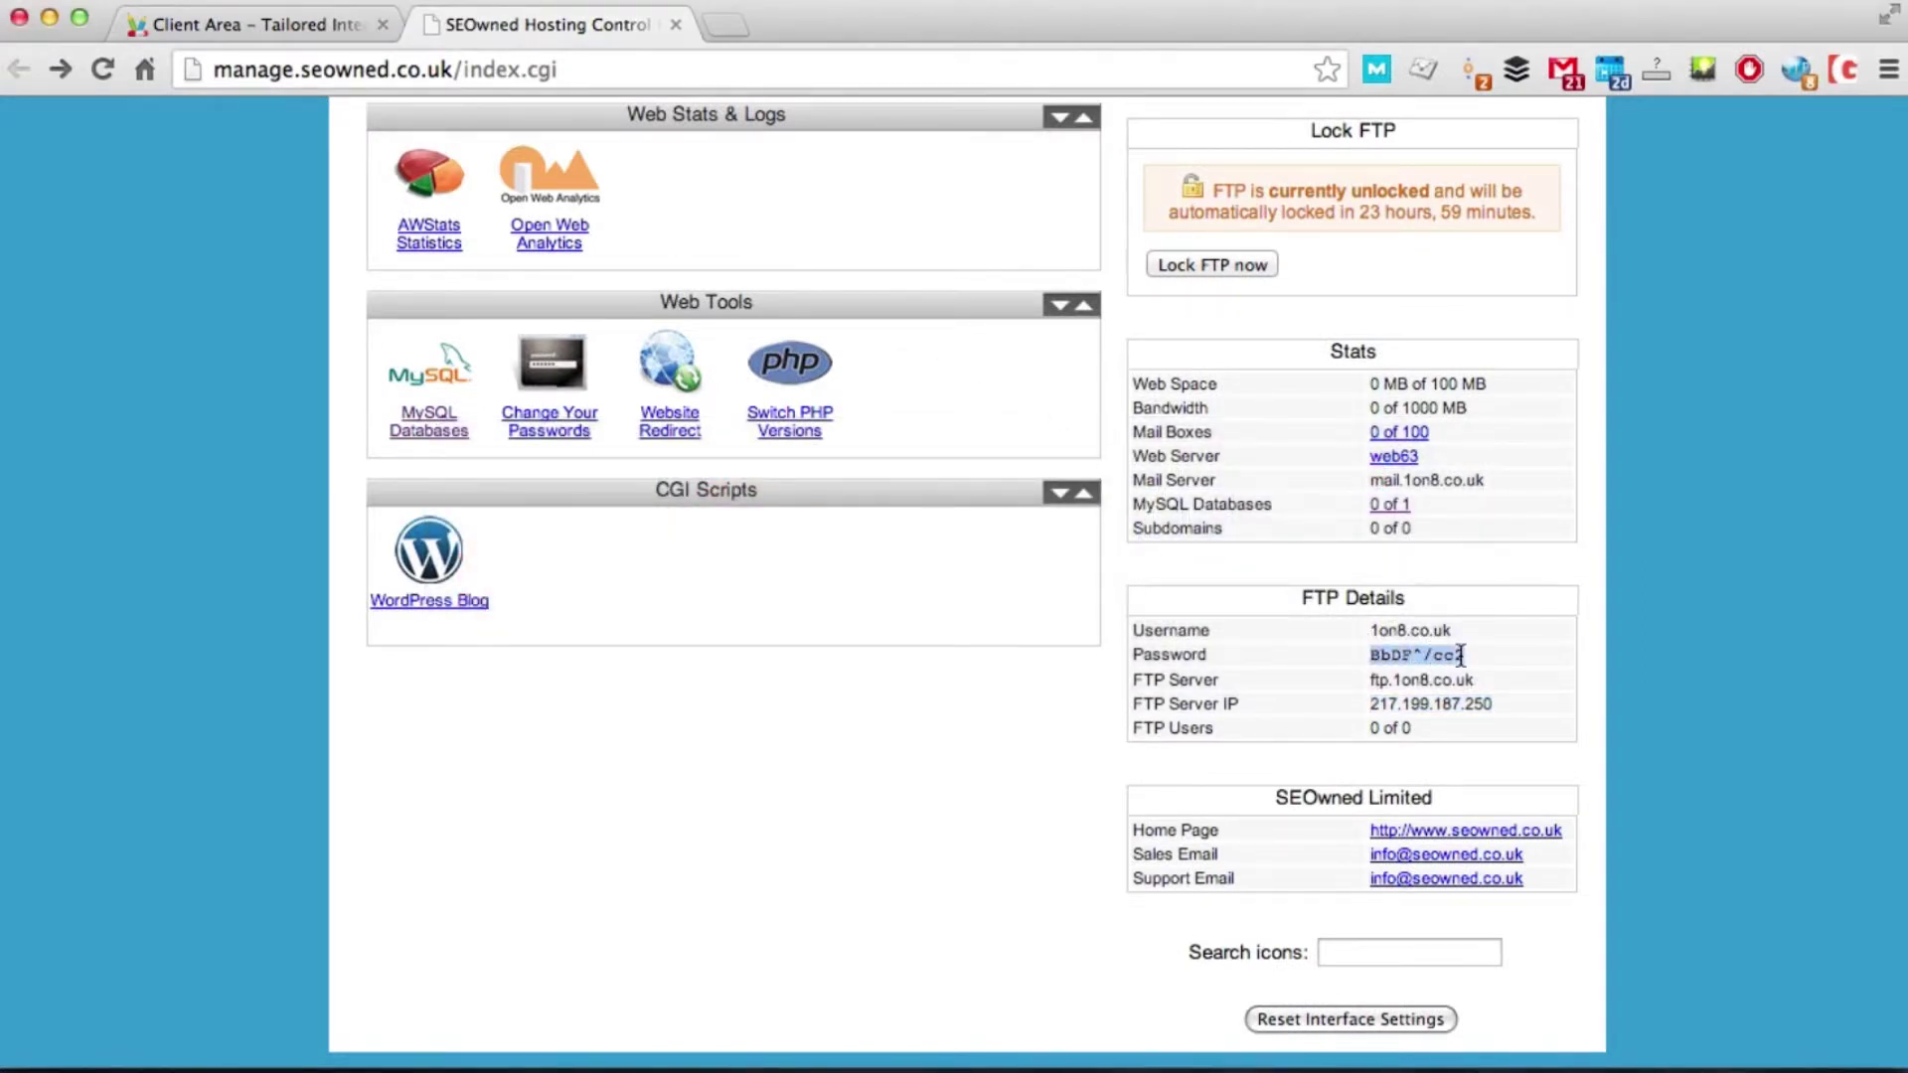
pyautogui.press('super+v')
pyautogui.click(998, 88)
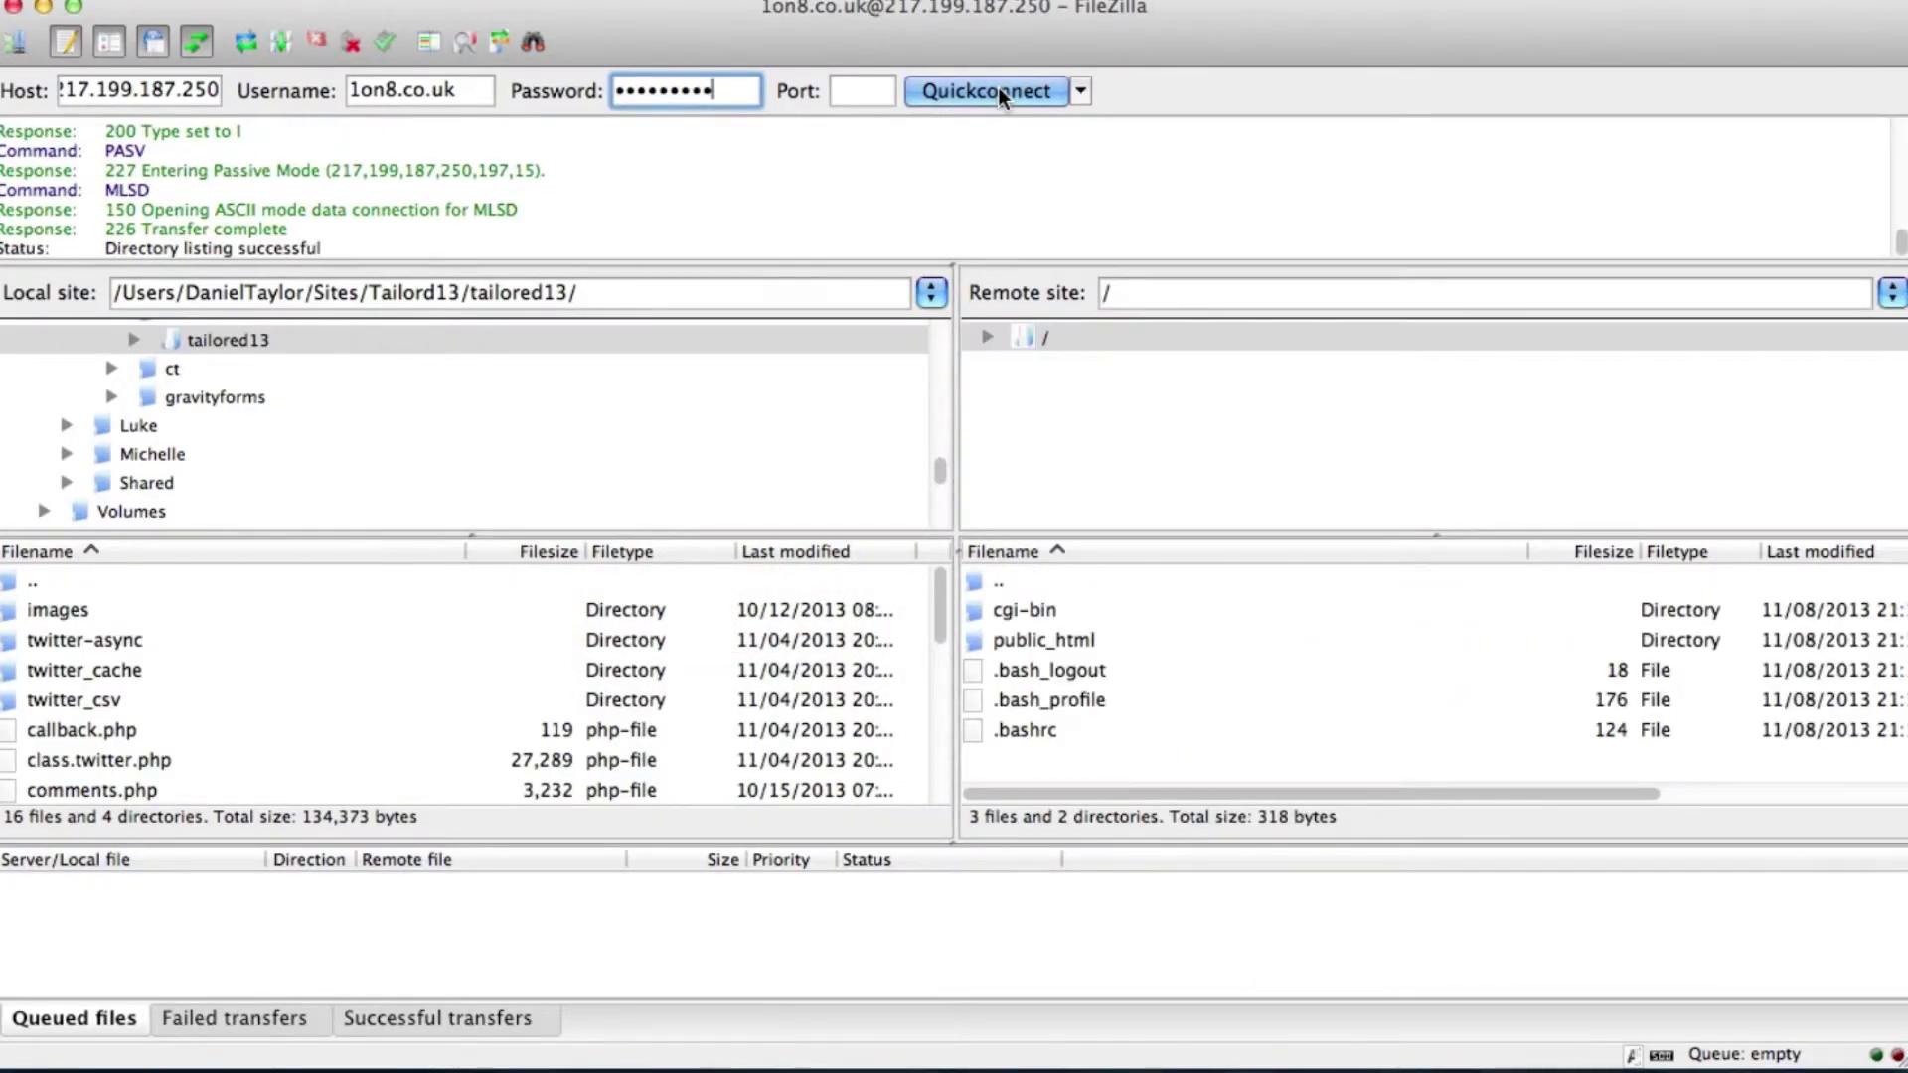
# Step: Delete index.html from the server's public_html folder
pyautogui.doubleClick(1016, 639)
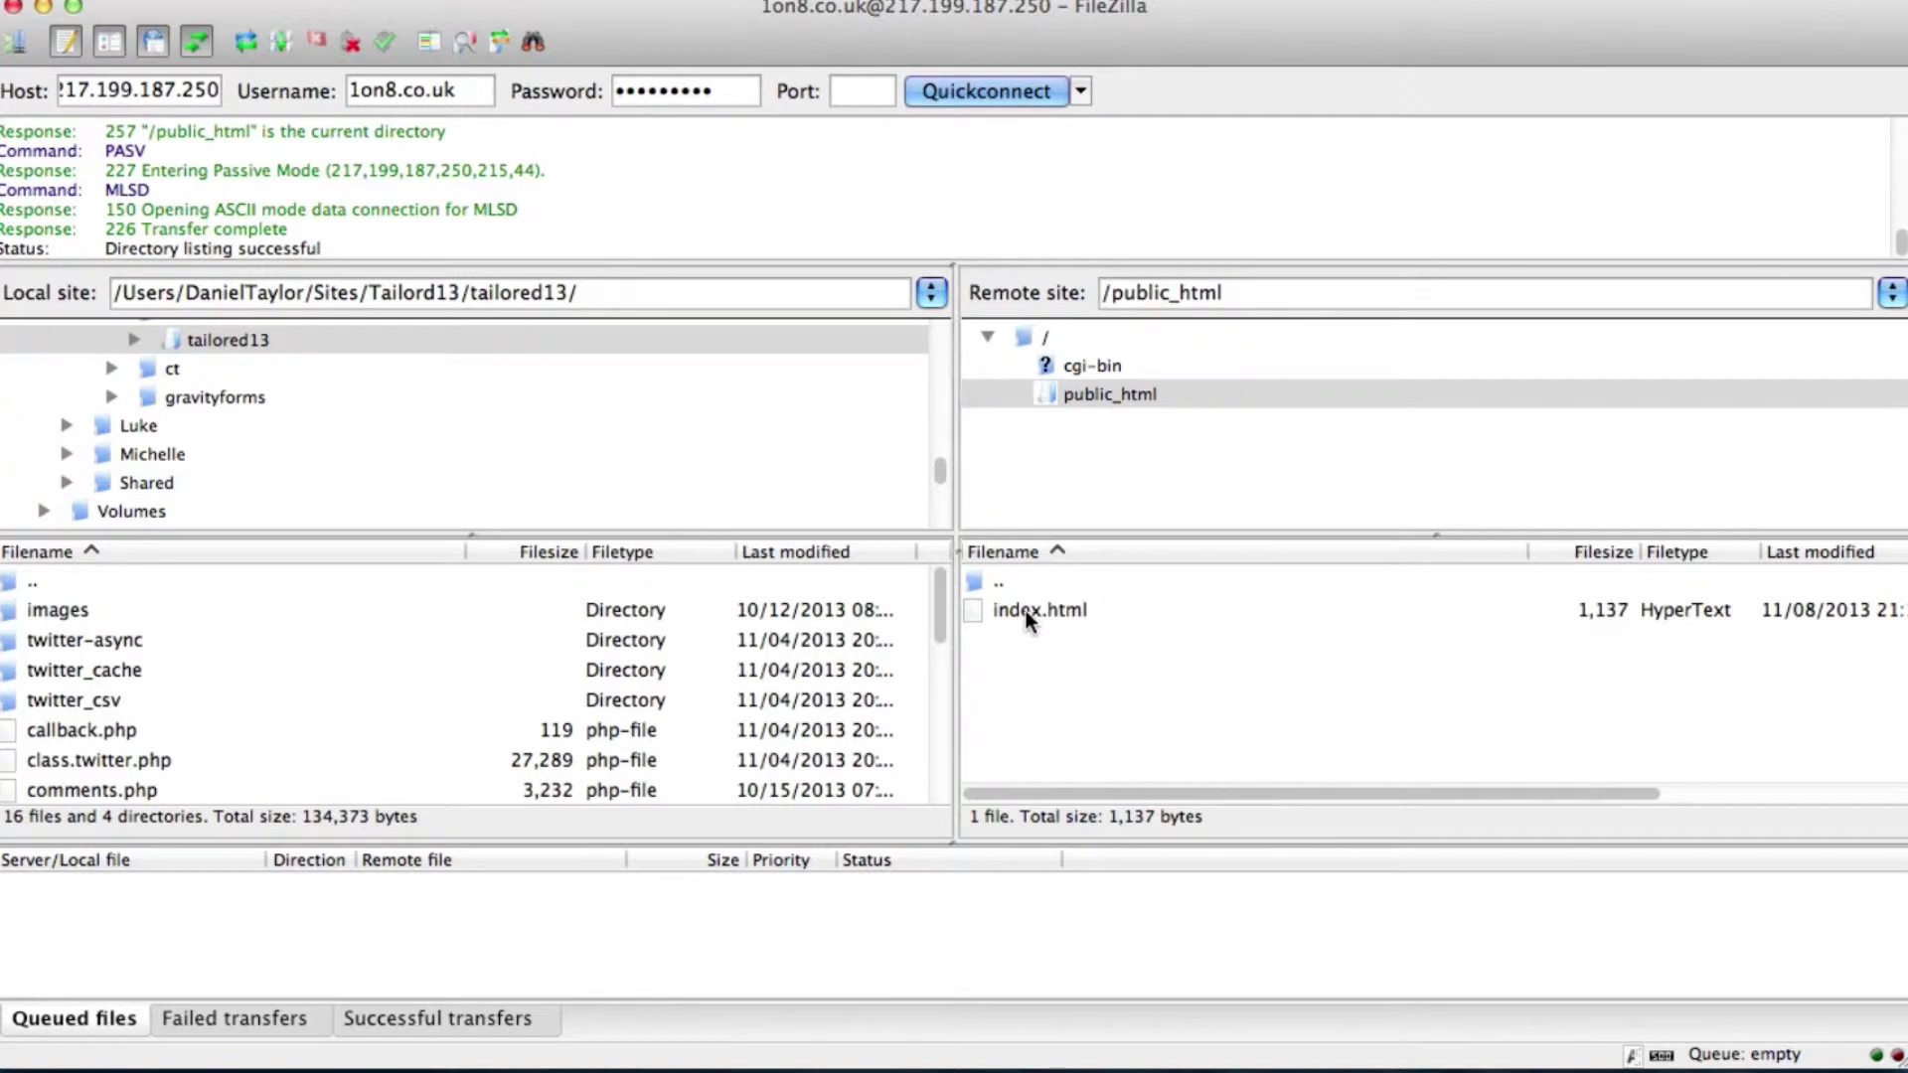
pyautogui.click(1026, 610)
pyautogui.rightClick(1025, 610)
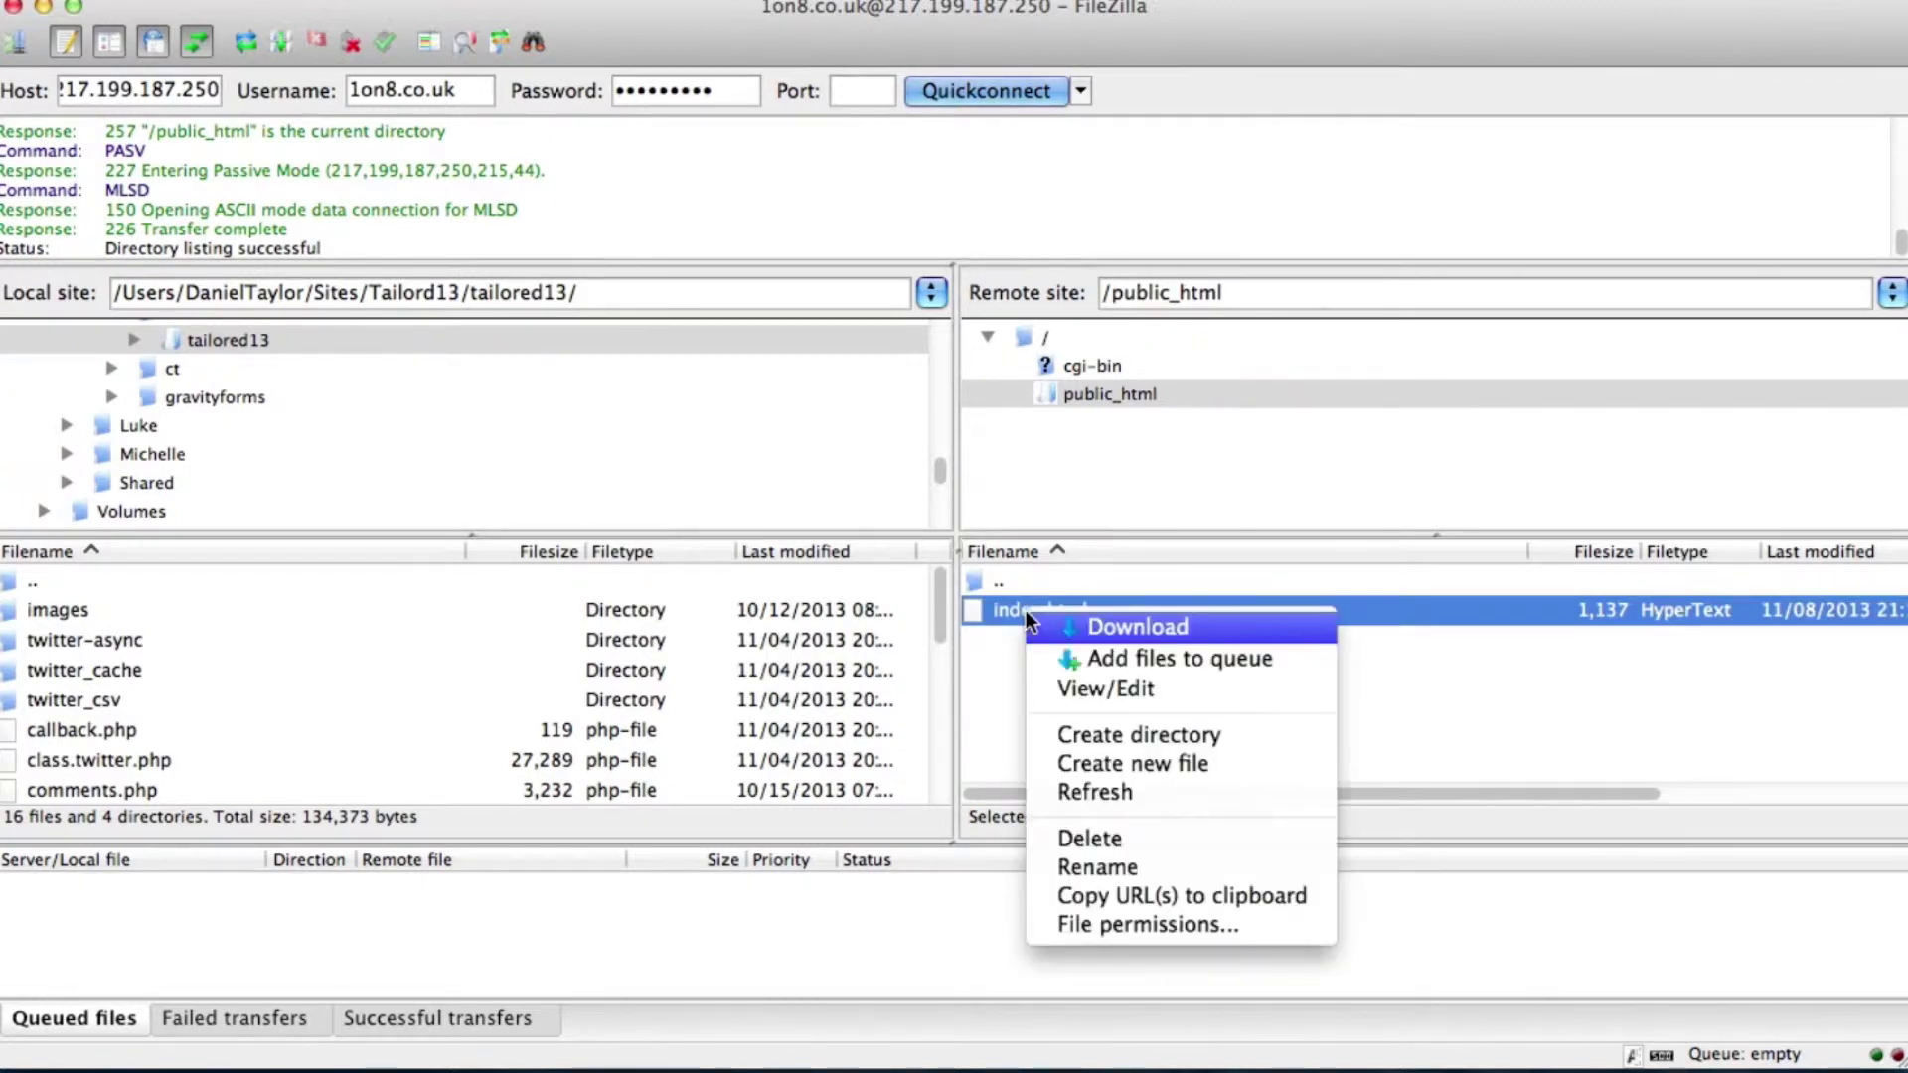
pyautogui.click(1058, 842)
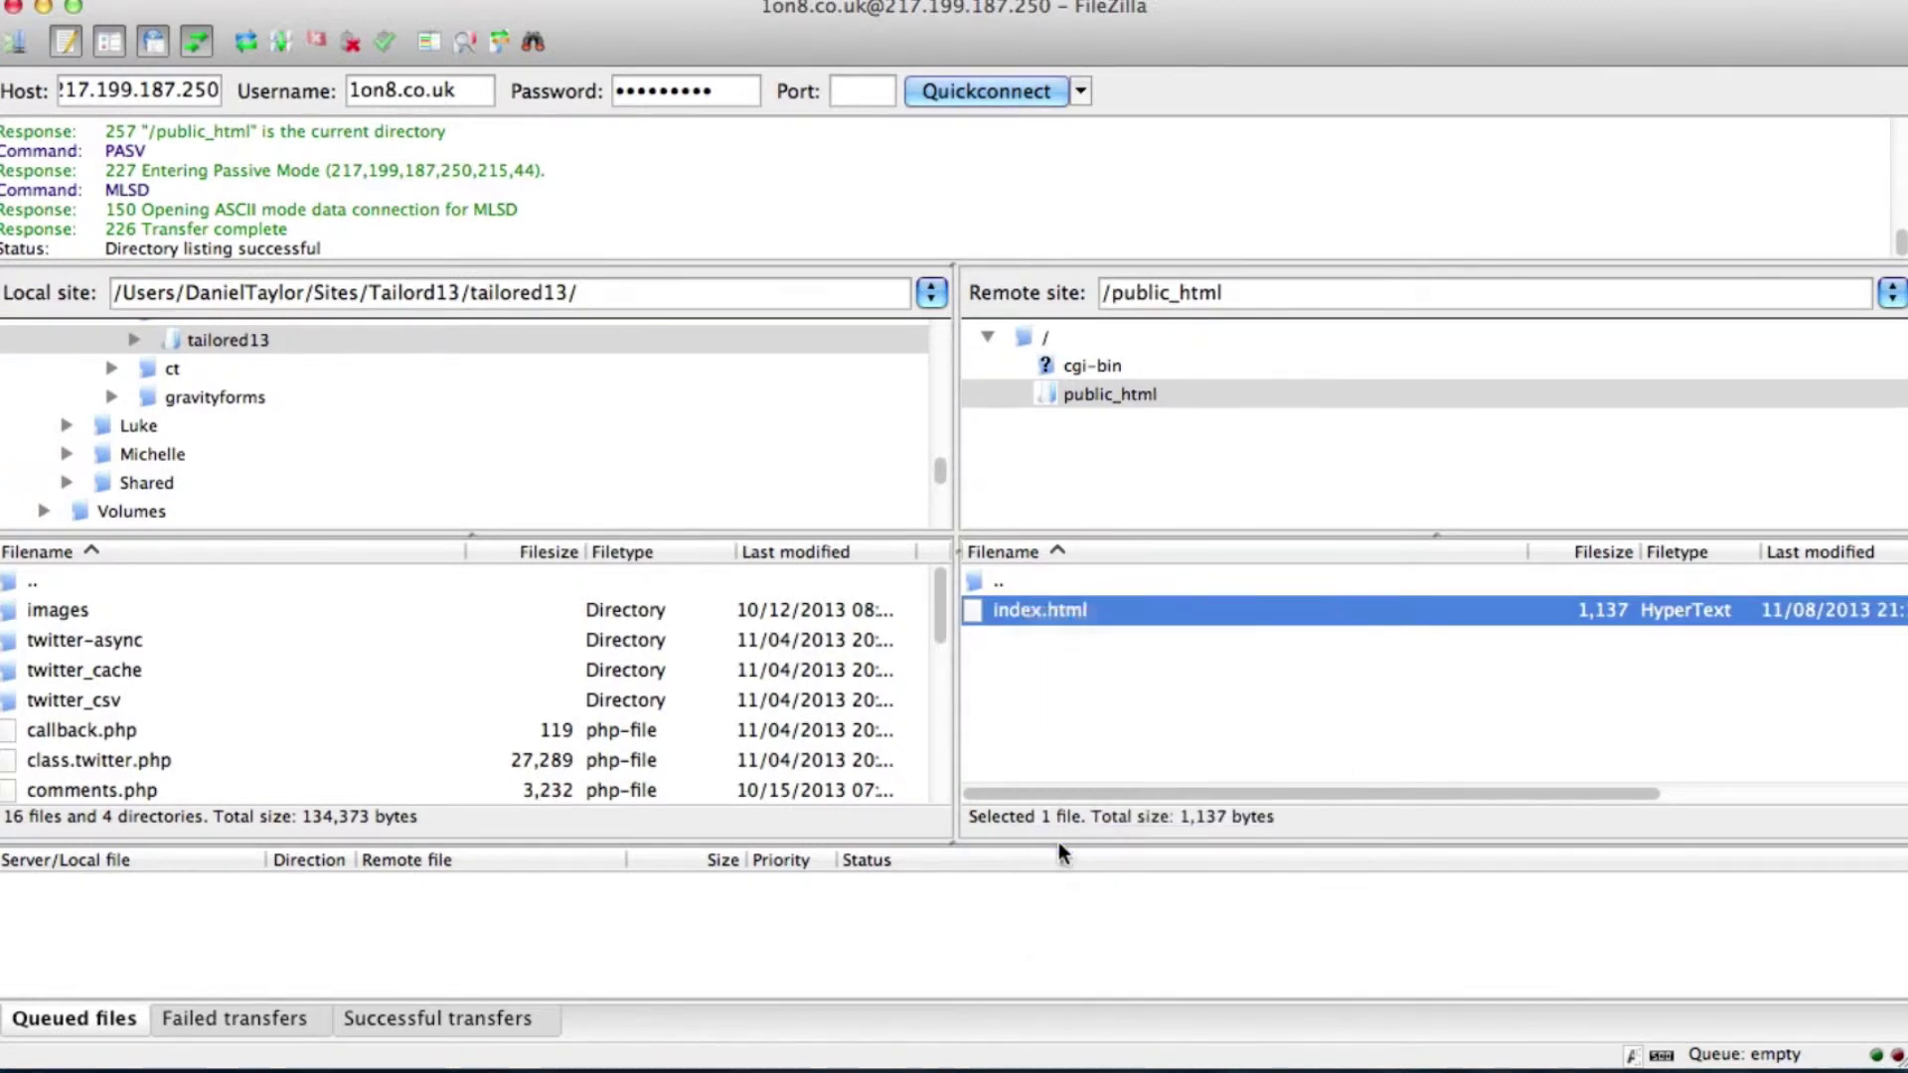
pyautogui.click(1201, 329)
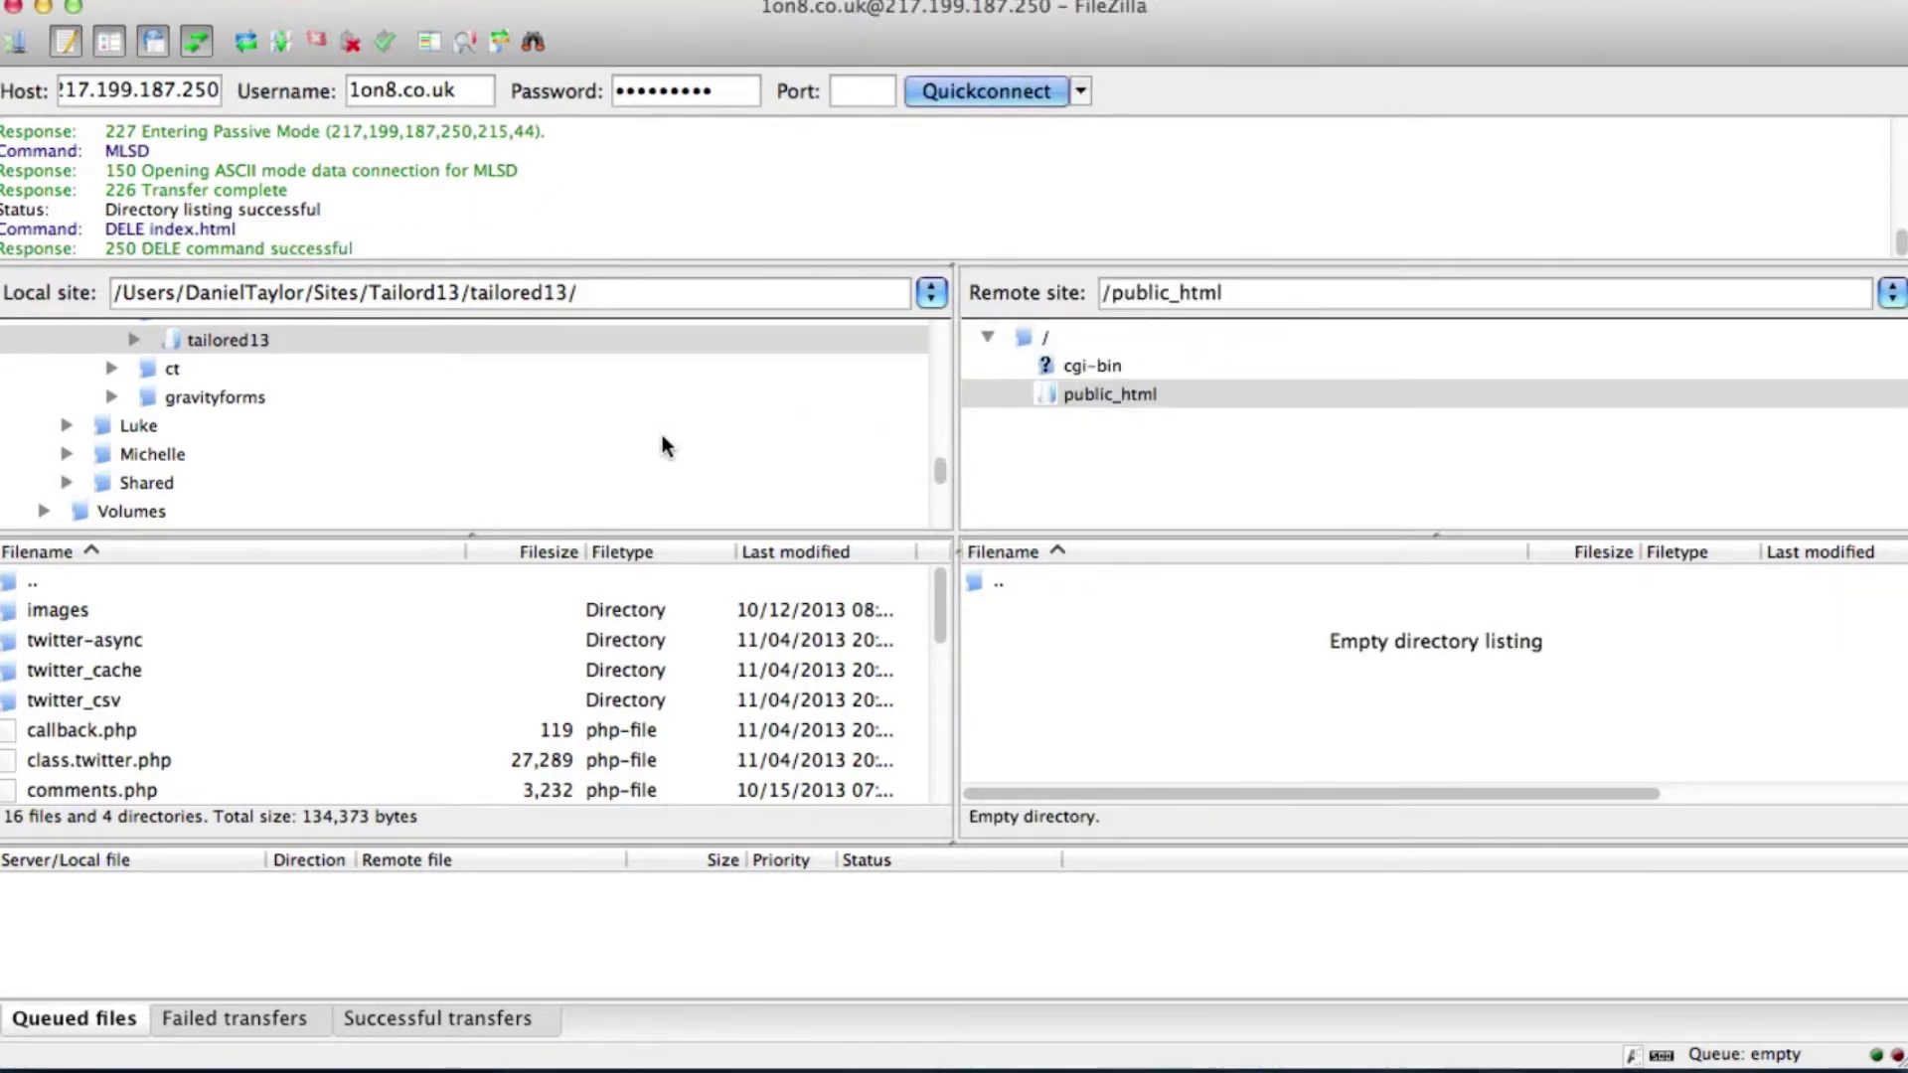
pyautogui.click(347, 1061)
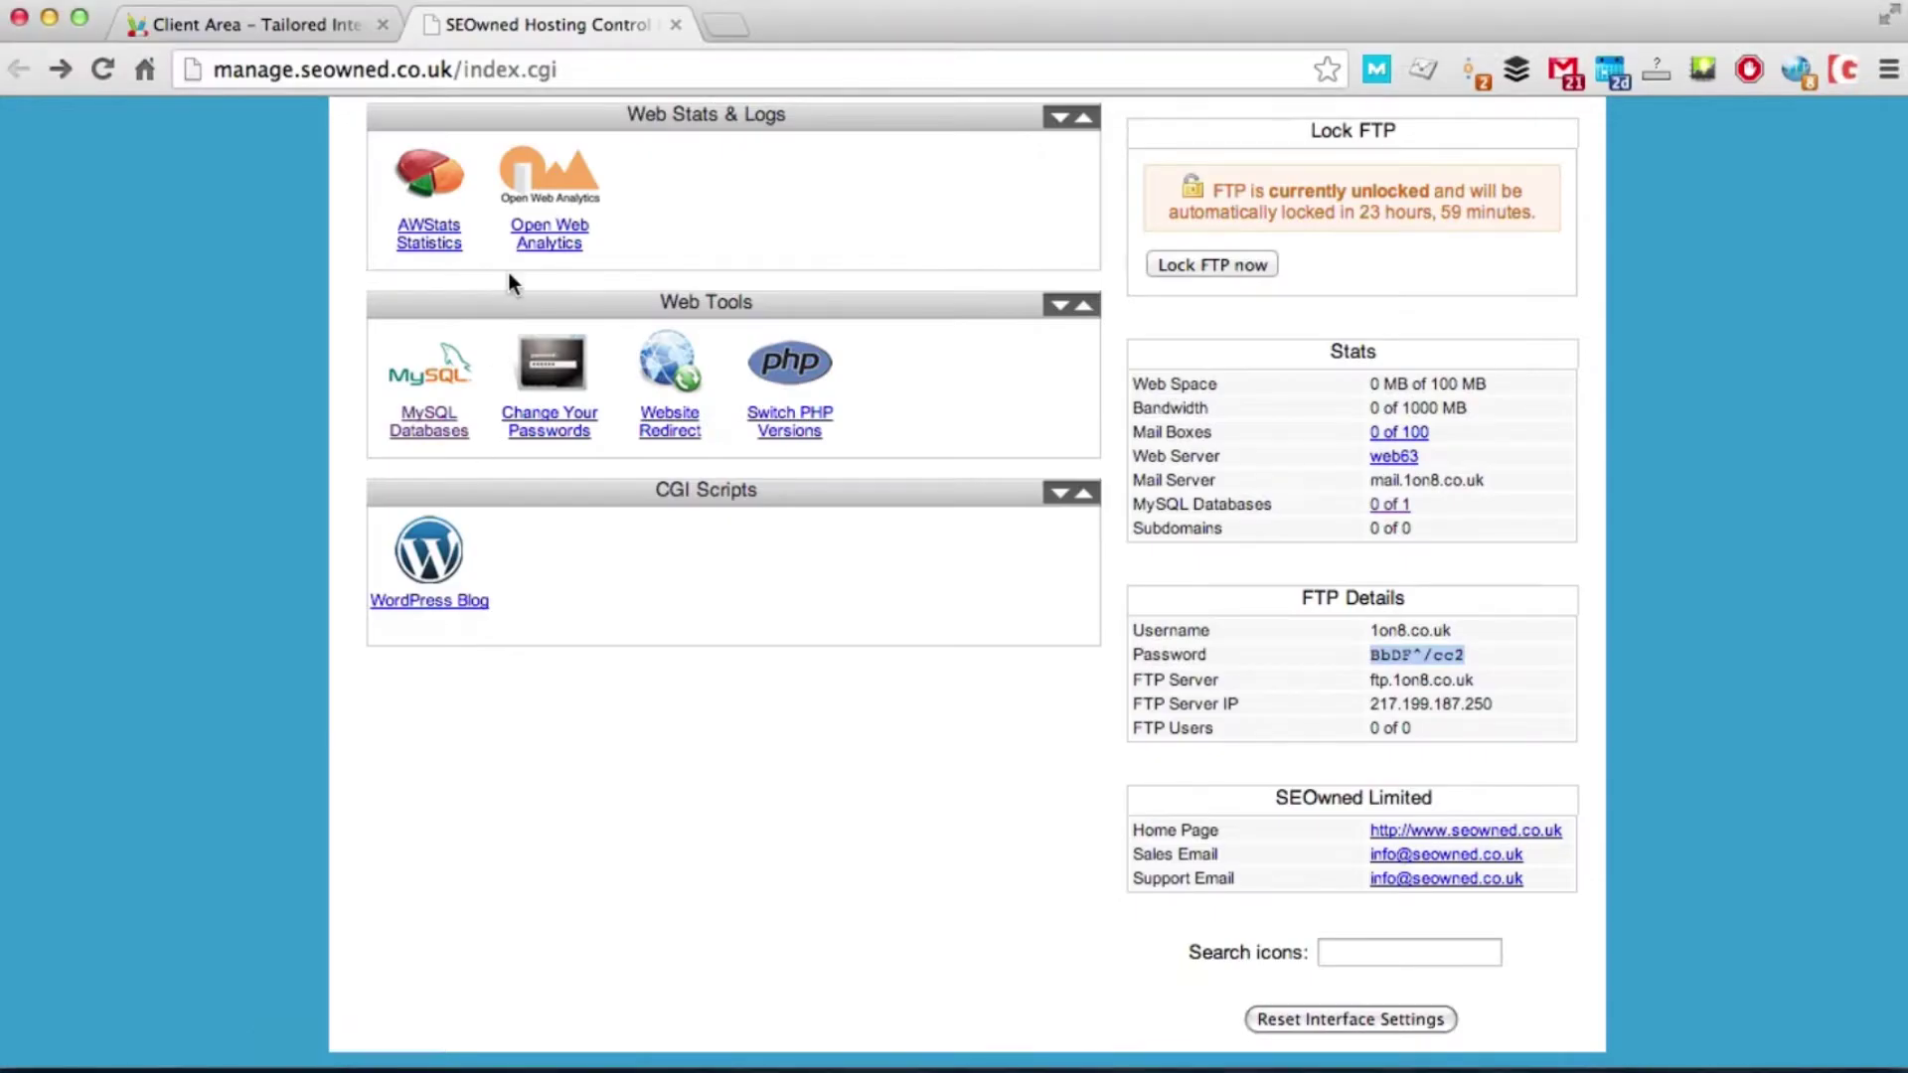
# Step: Download wordpress-3.7.1.zip from wordpress.org into Downloads and open it to unpack
pyautogui.click(730, 24)
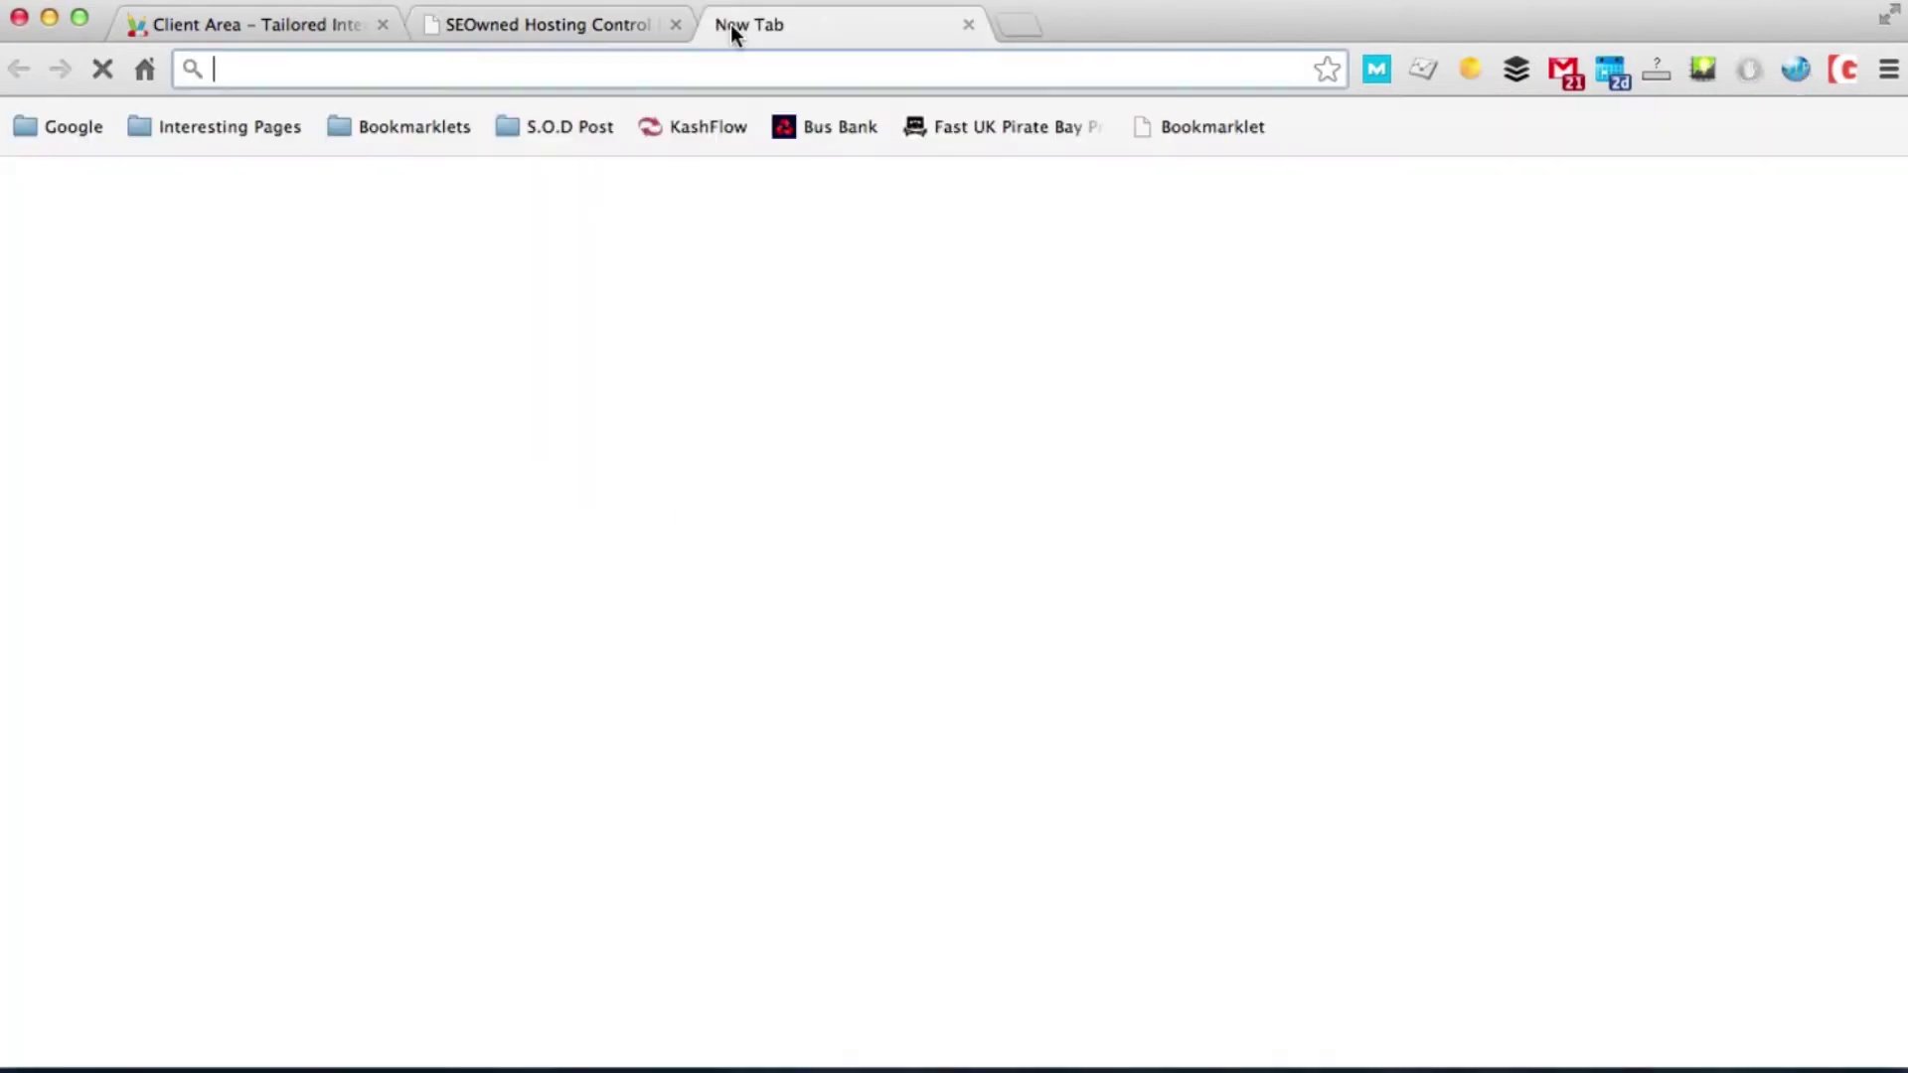
pyautogui.write('wor')
pyautogui.press('Return')
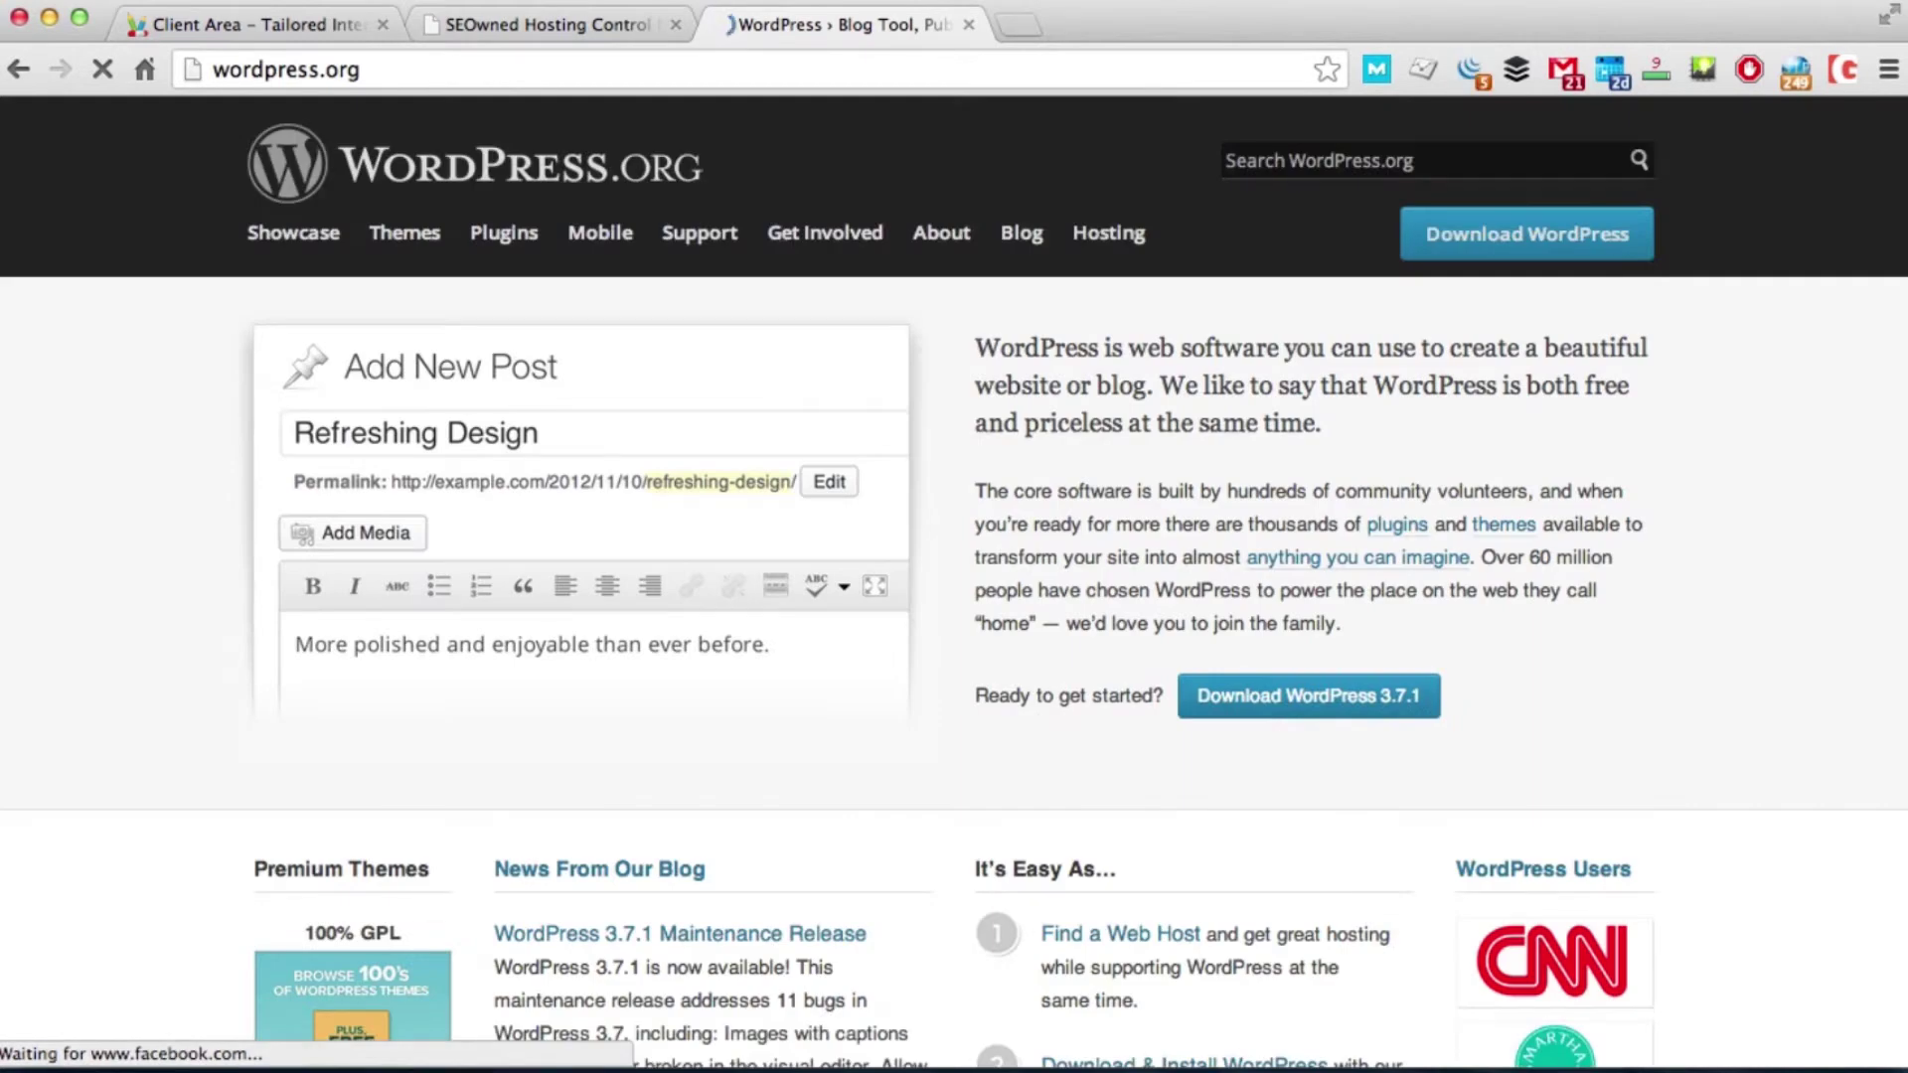
pyautogui.click(1282, 698)
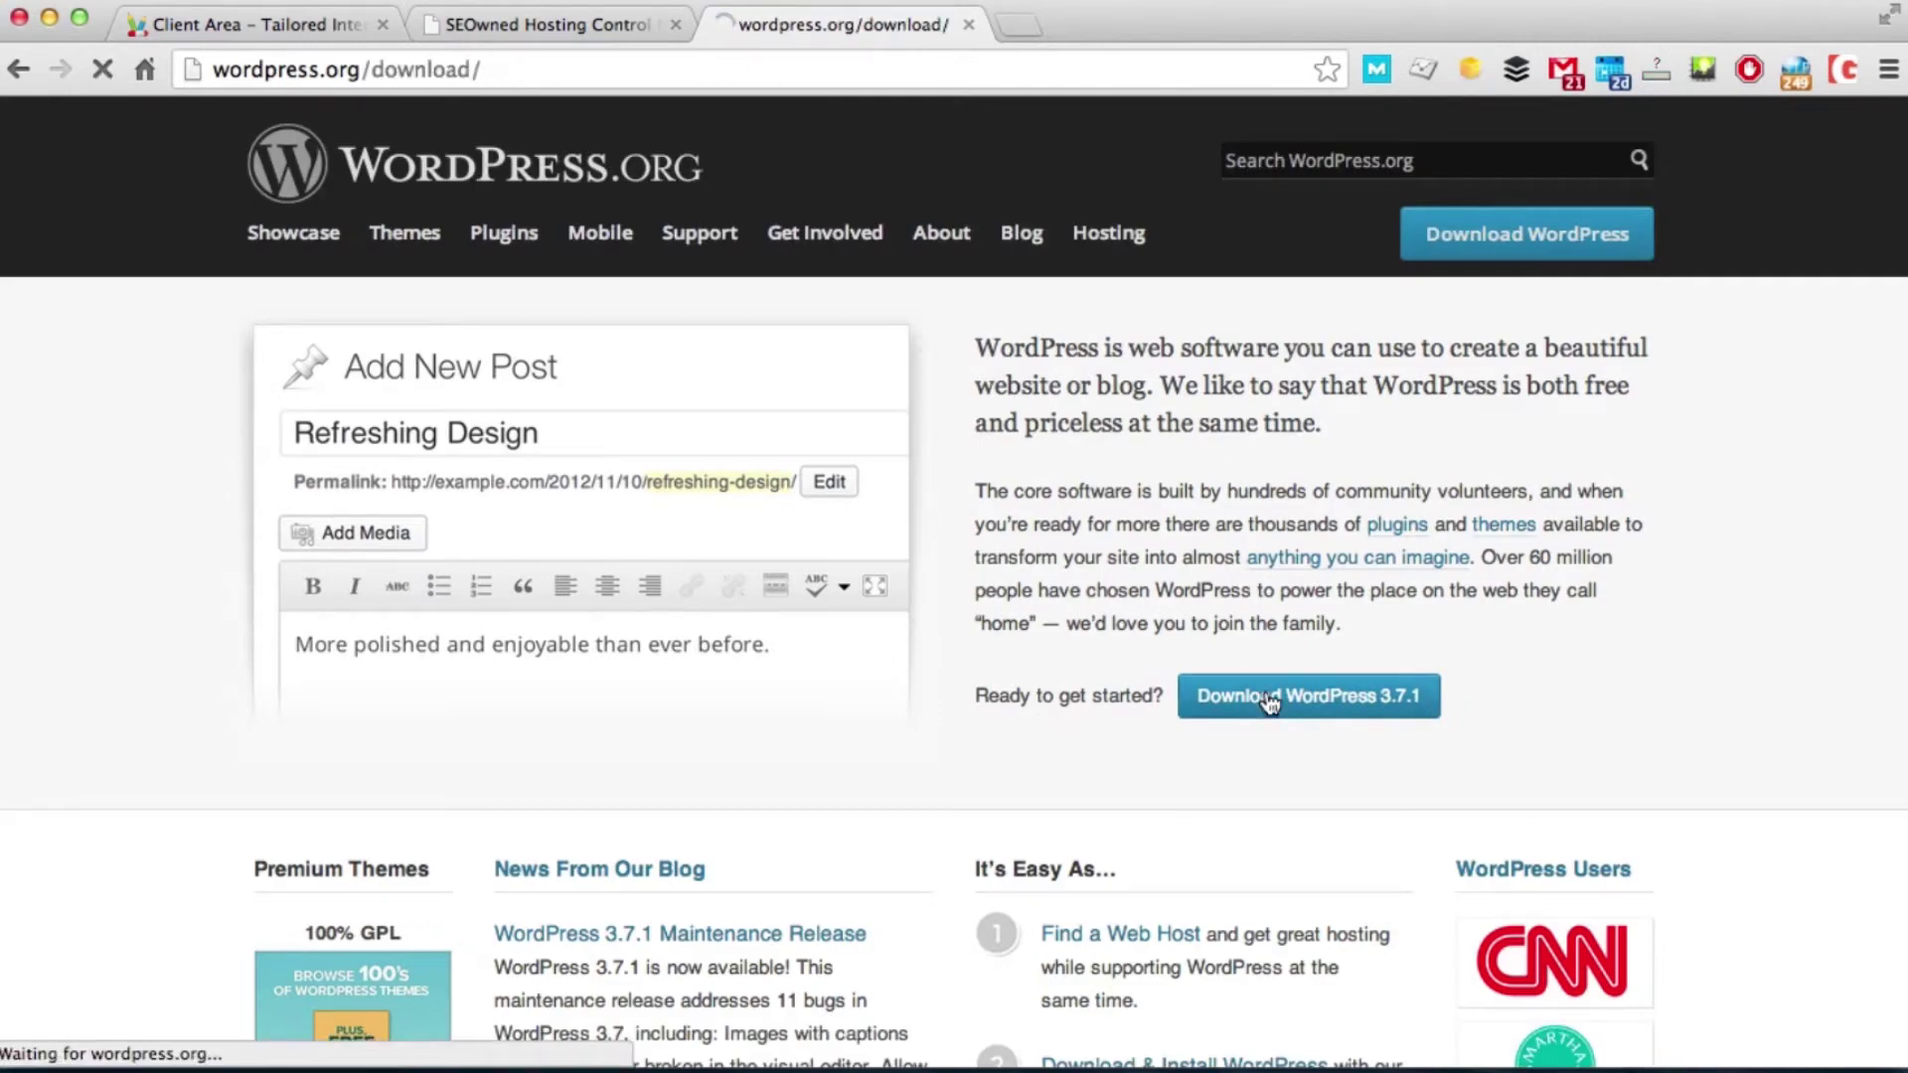
pyautogui.click(1395, 447)
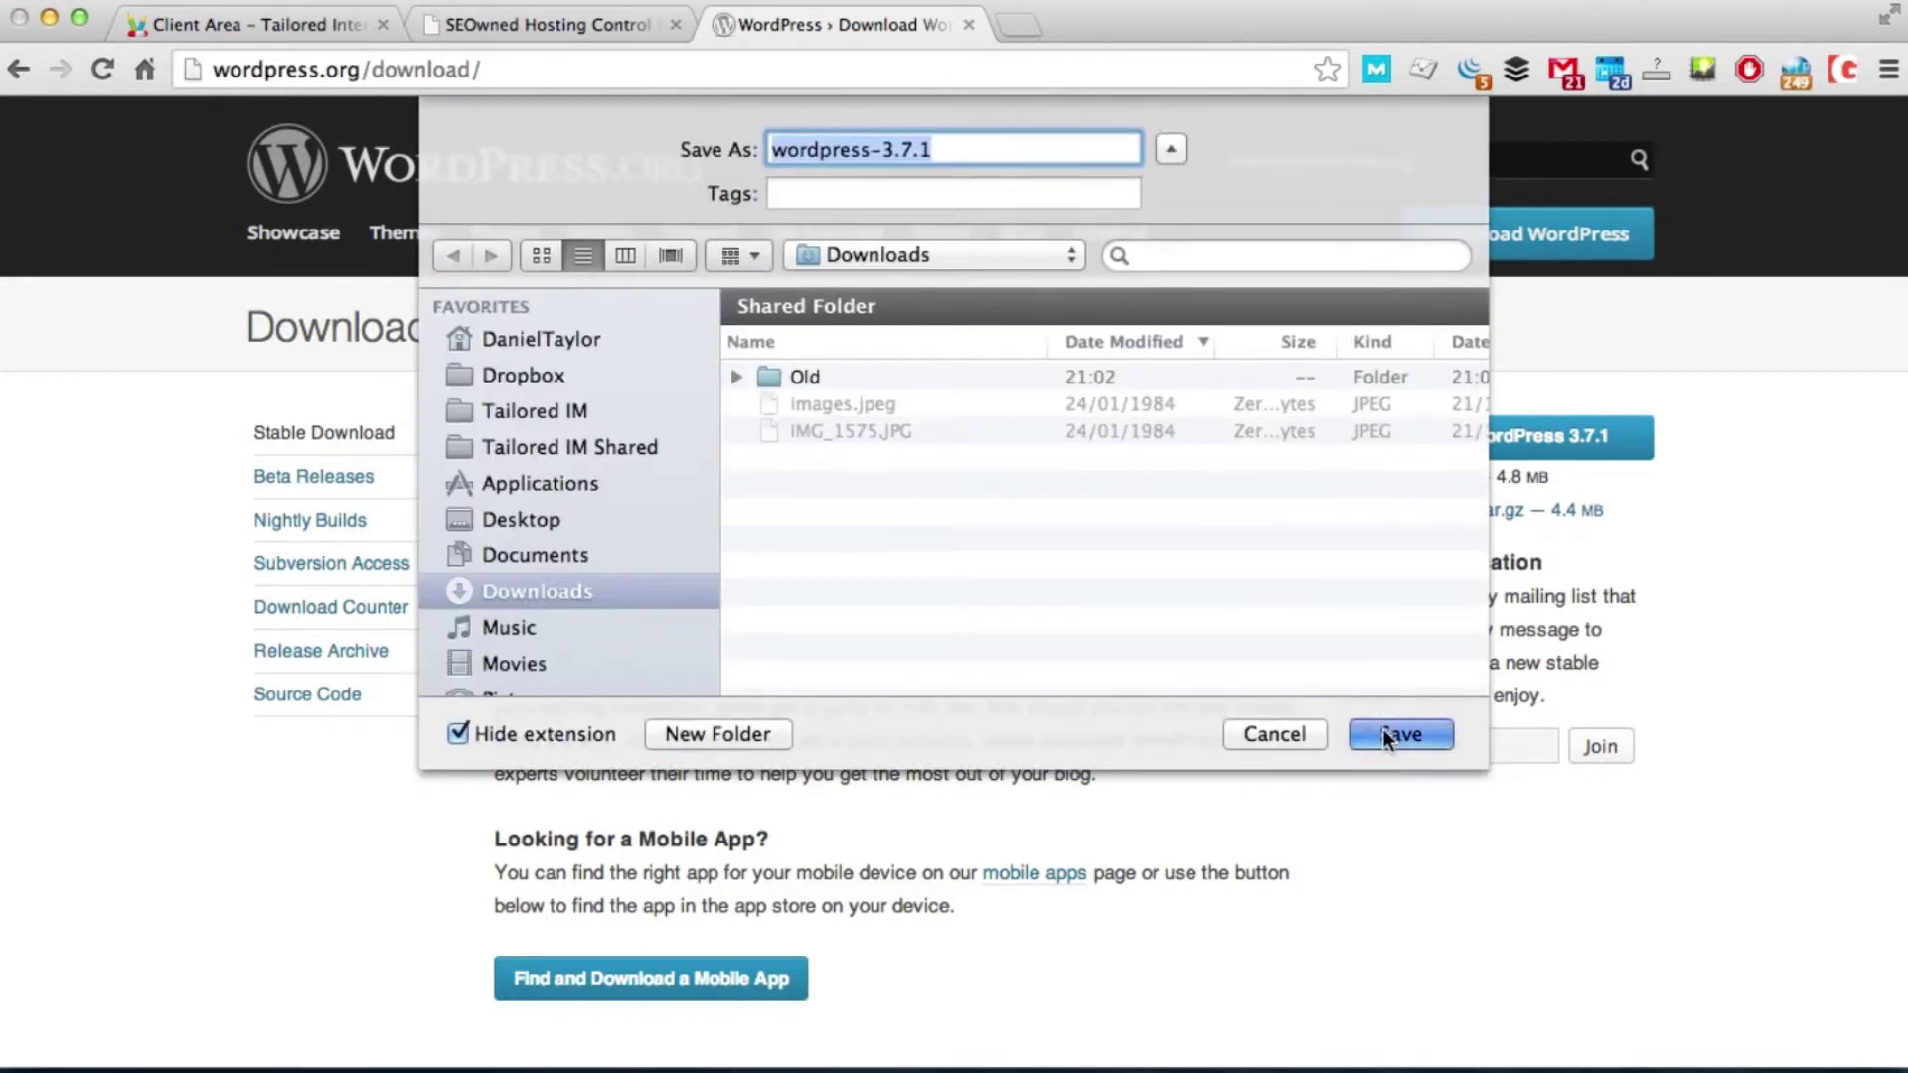
pyautogui.click(1381, 729)
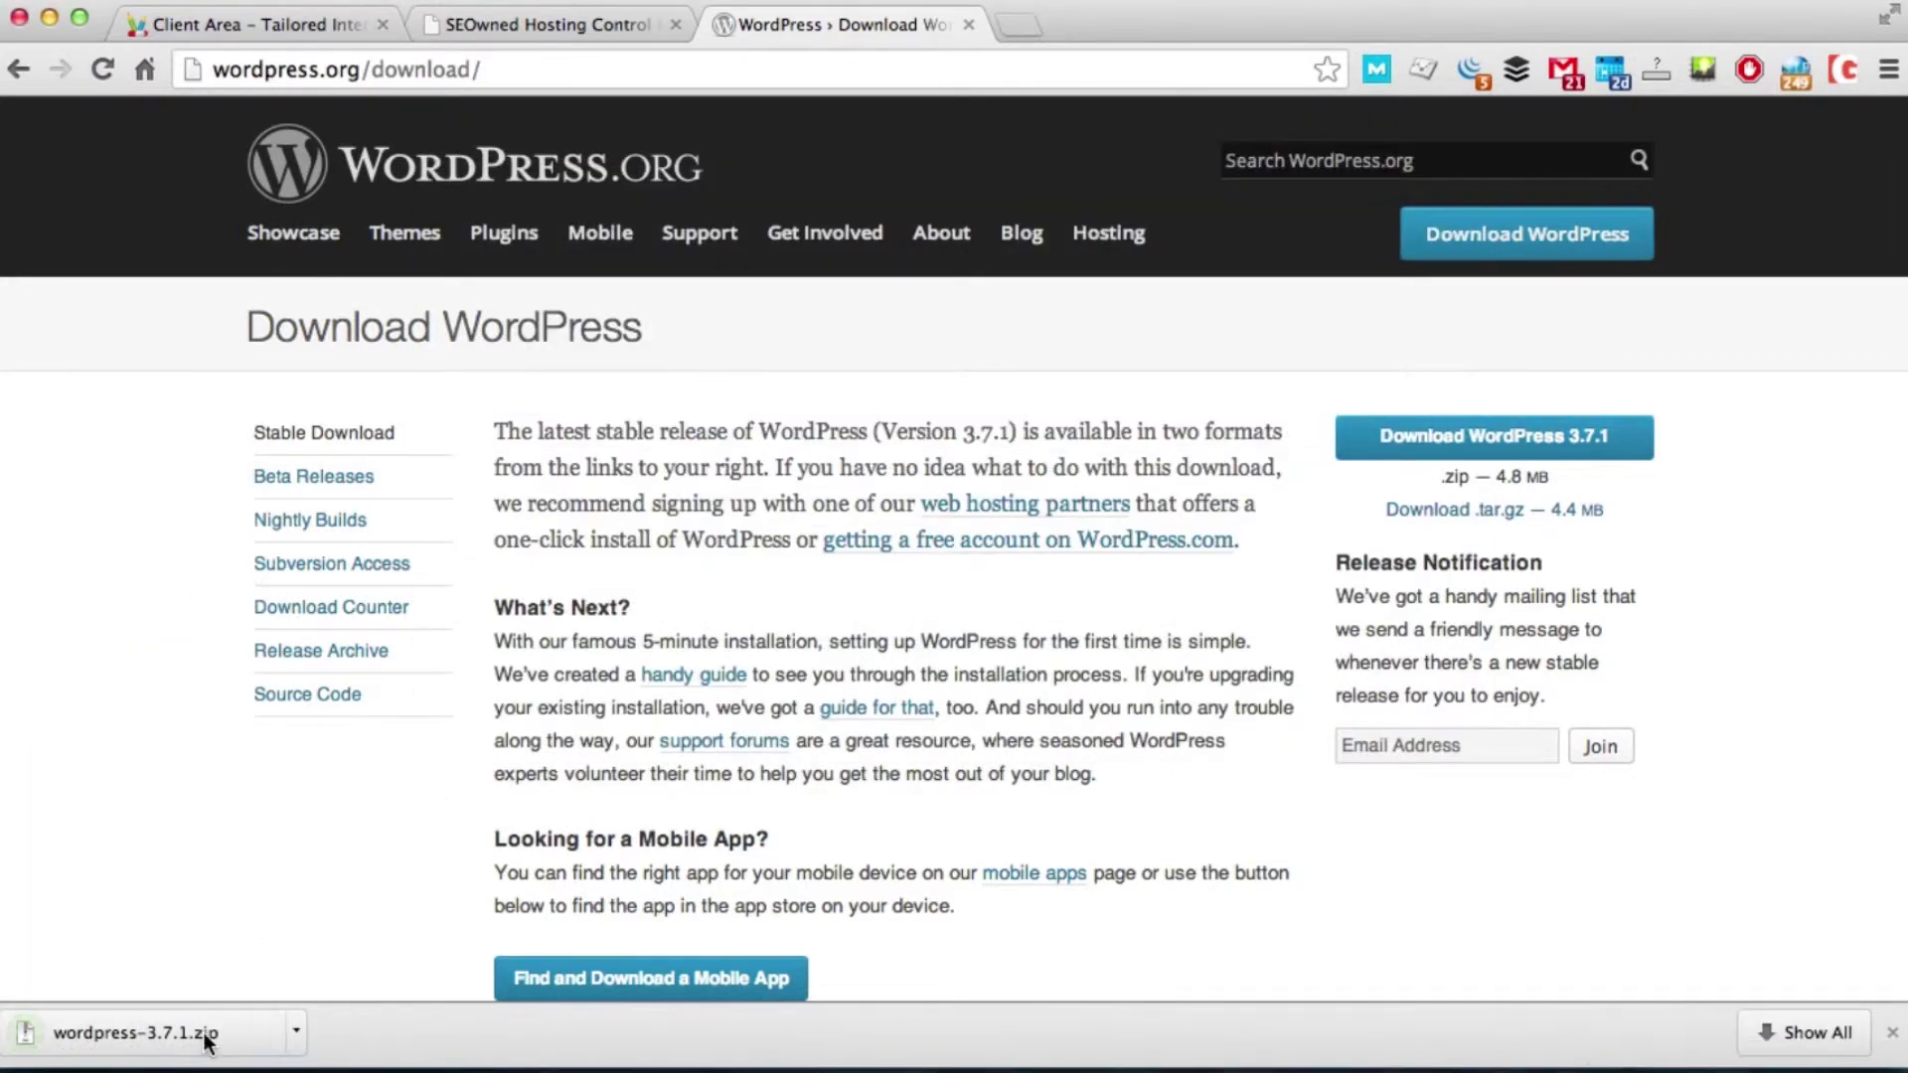
pyautogui.click(205, 1034)
# Step: Upload every file in the local Downloads/wordpress folder to /public_html
pyautogui.click(1064, 1063)
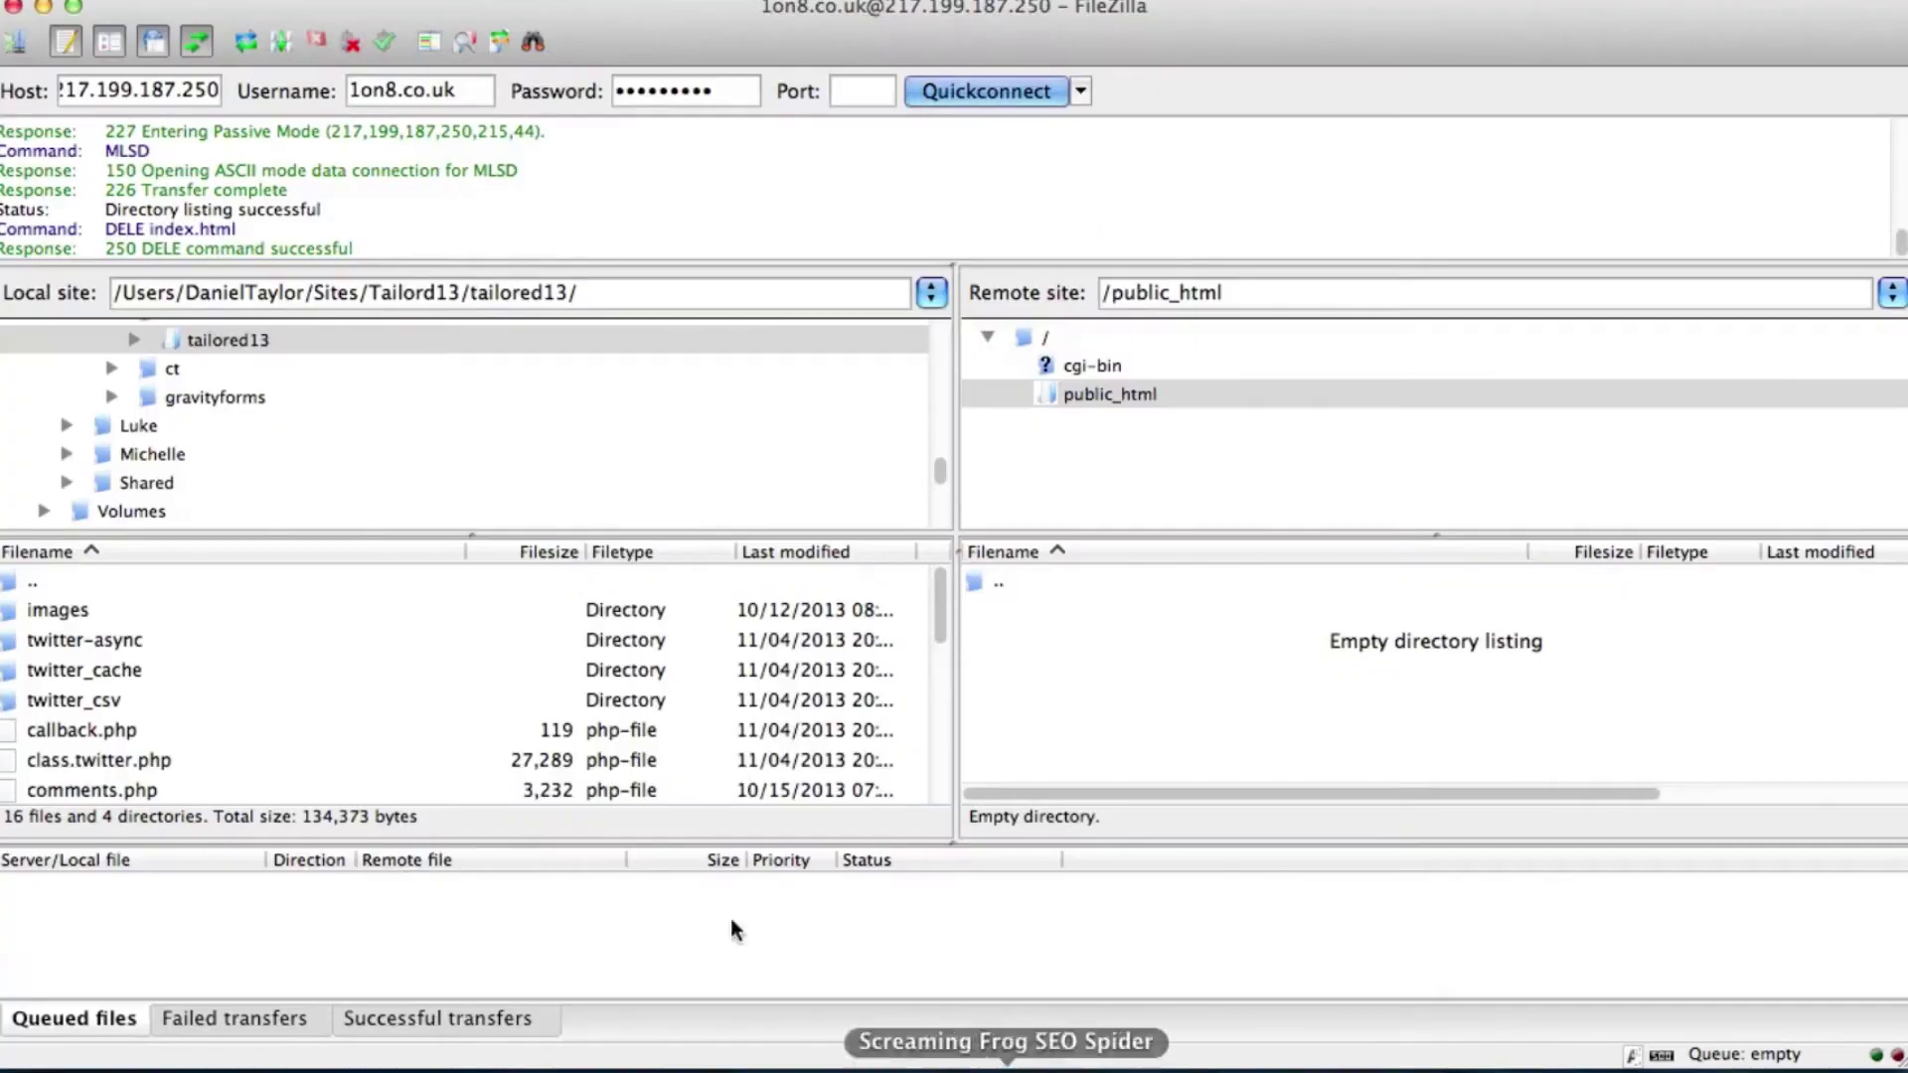
pyautogui.scroll(5, 358, 390)
pyautogui.click(228, 364)
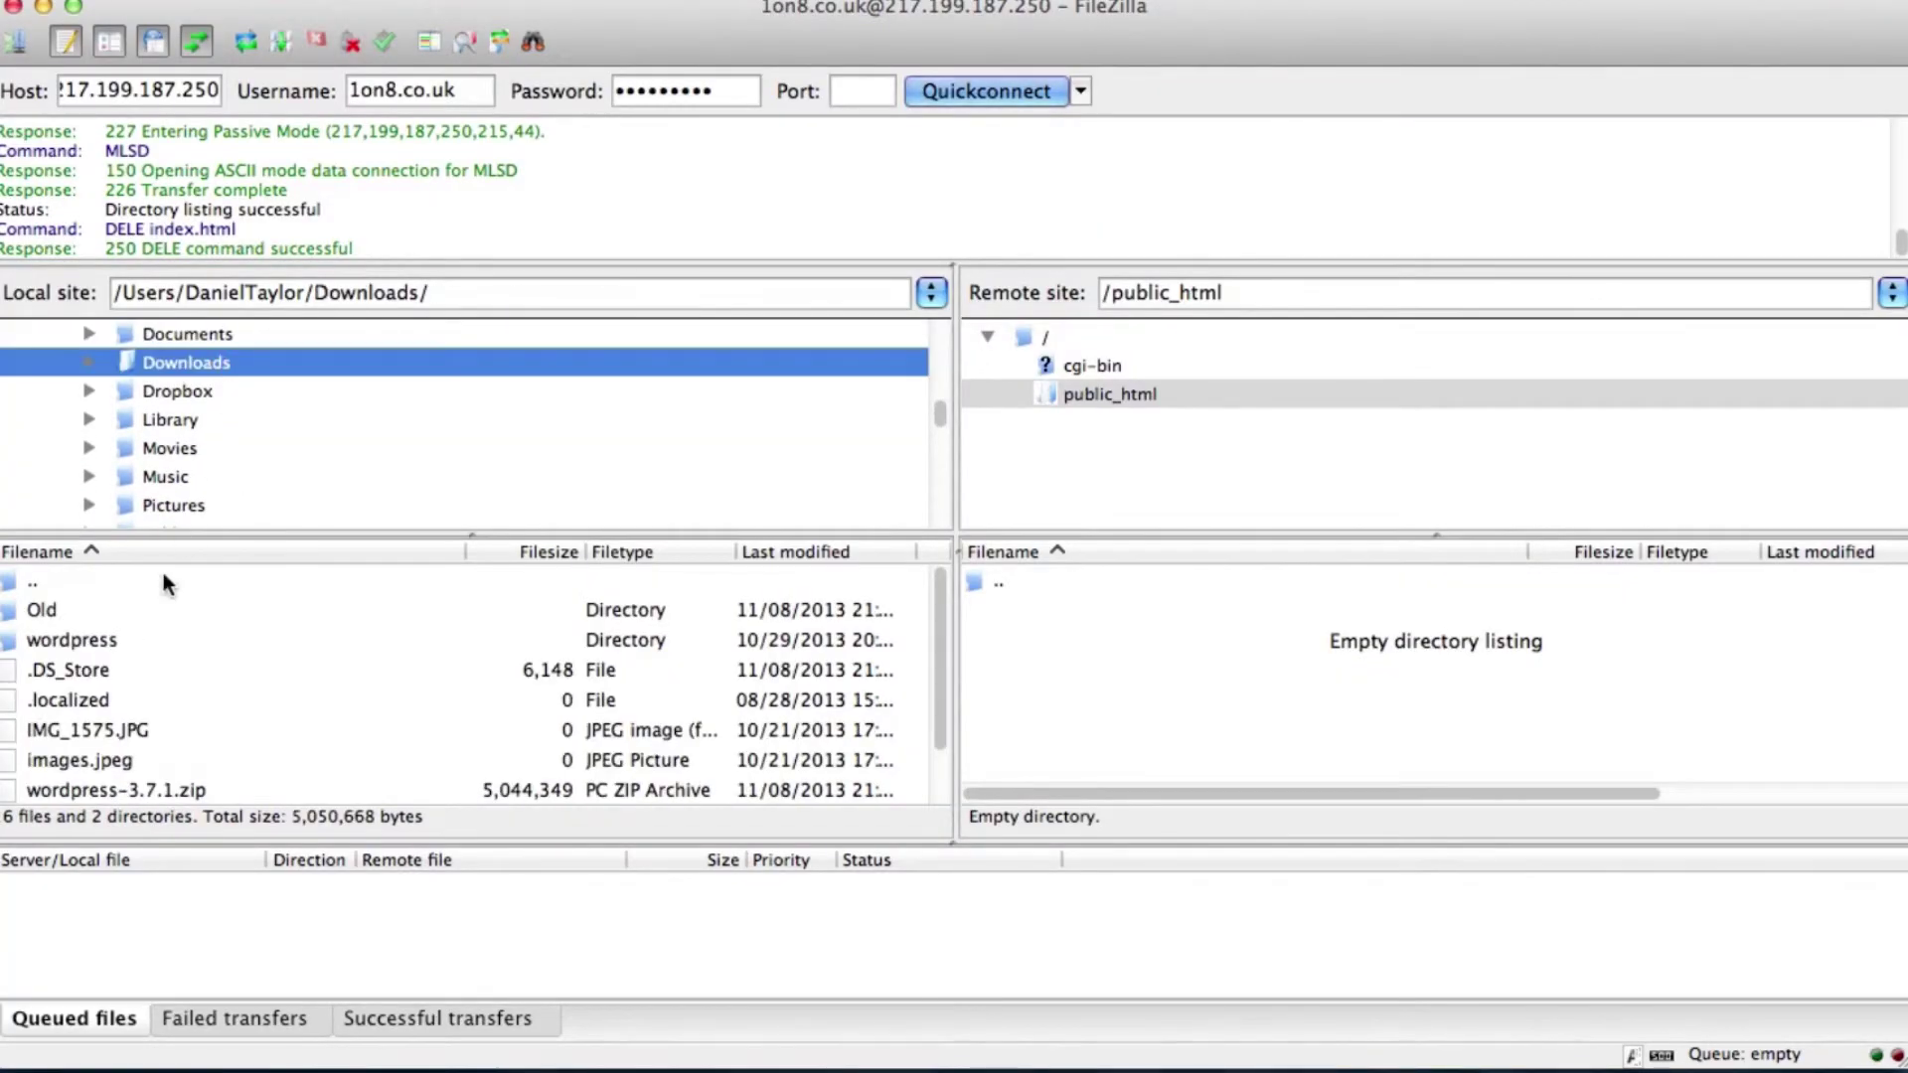
pyautogui.doubleClick(79, 642)
pyautogui.press('super+a')
pyautogui.rightClick(167, 694)
pyautogui.click(167, 694)
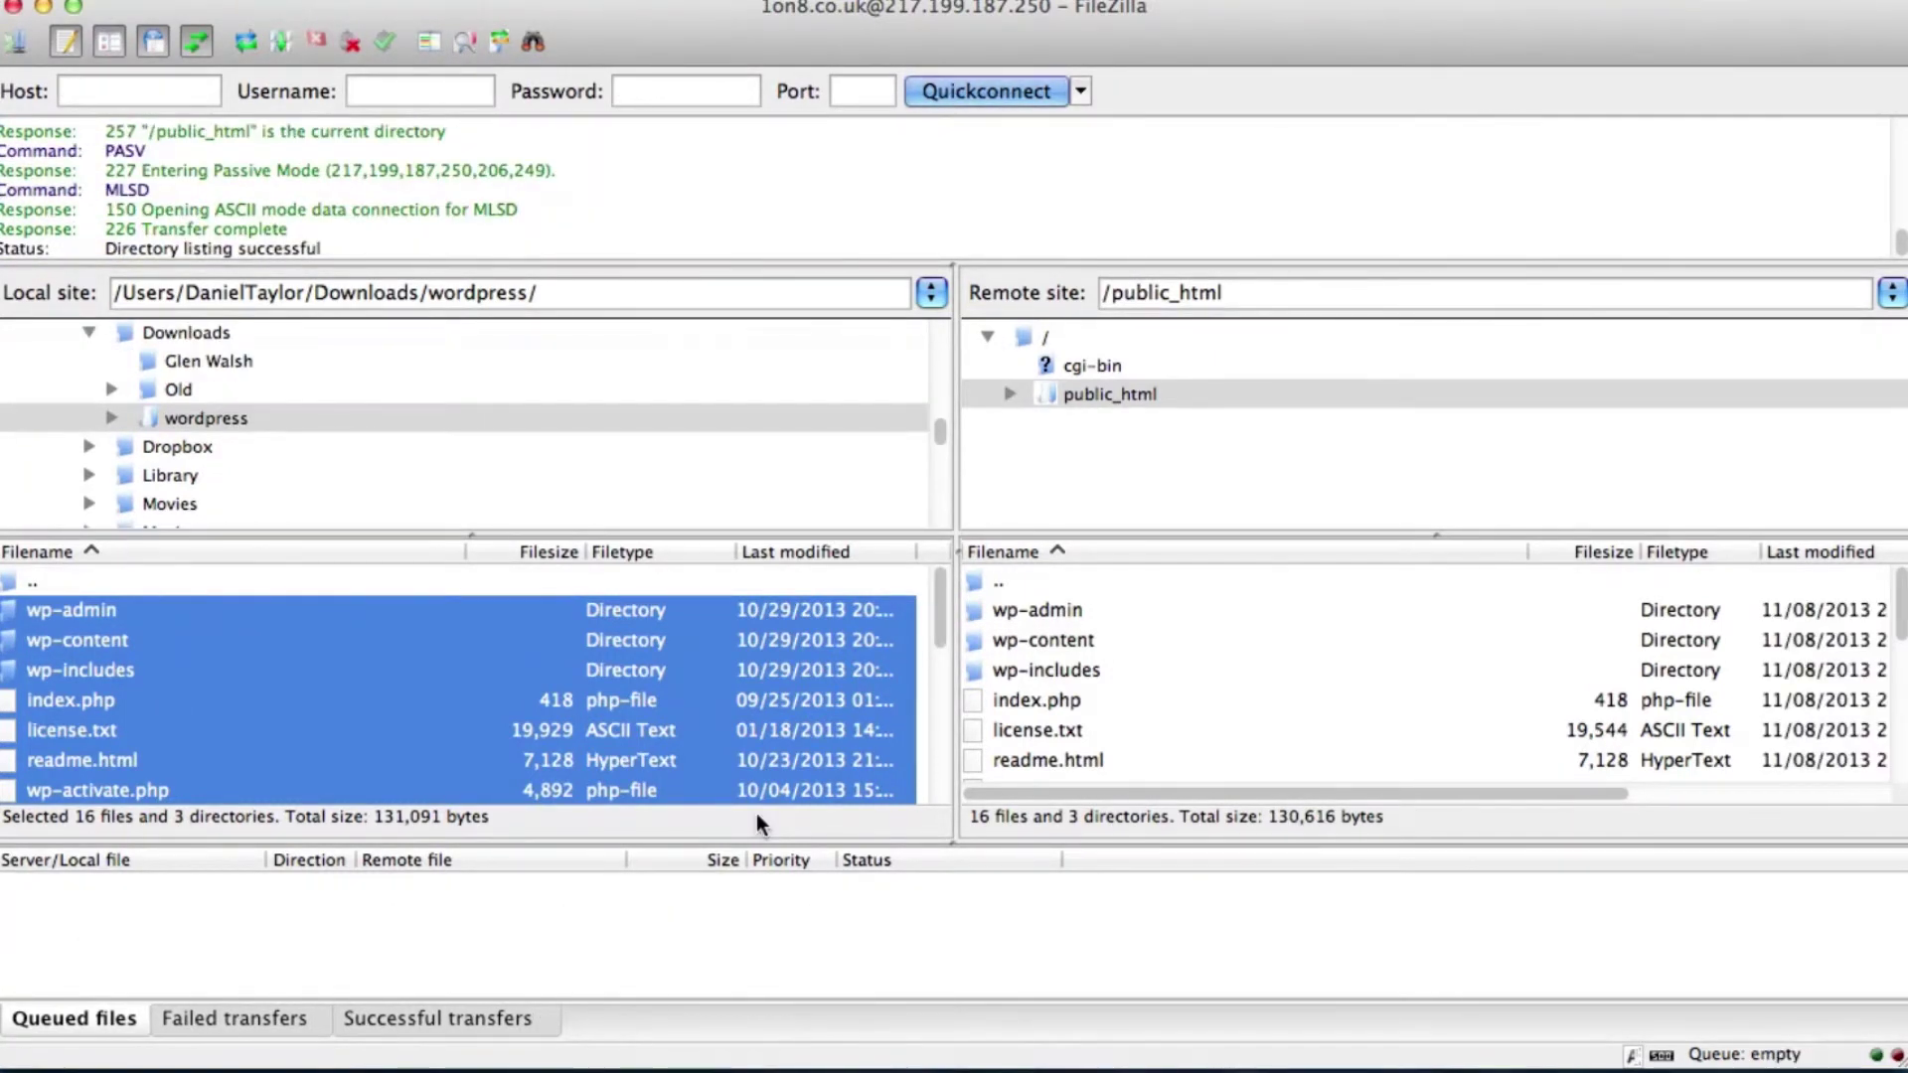
pyautogui.press('super+Tab')
pyautogui.press('super+Tab')
pyautogui.press('super+Tab')
pyautogui.press('super+Tab')
pyautogui.press('super+Tab')
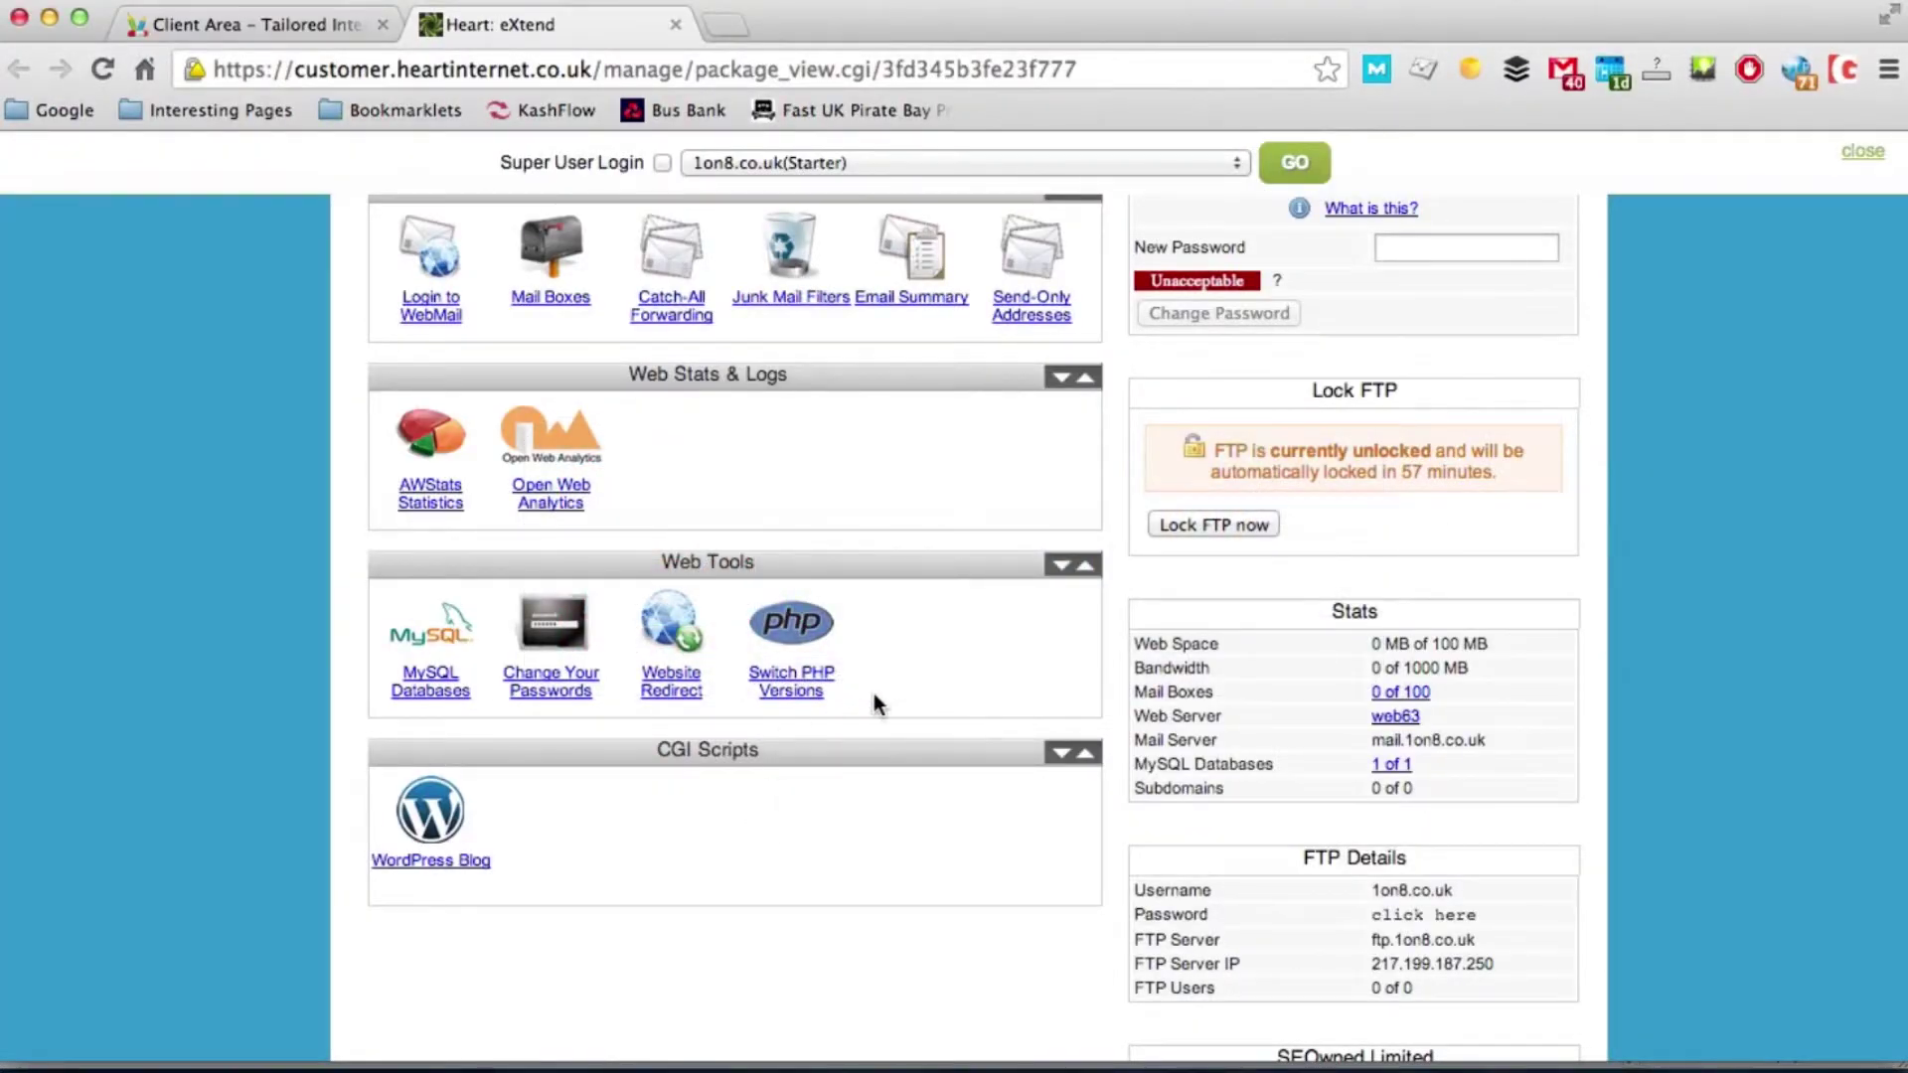
# Step: Load 1on8.co.uk in a new tab and start creating the WordPress configuration file
pyautogui.click(735, 30)
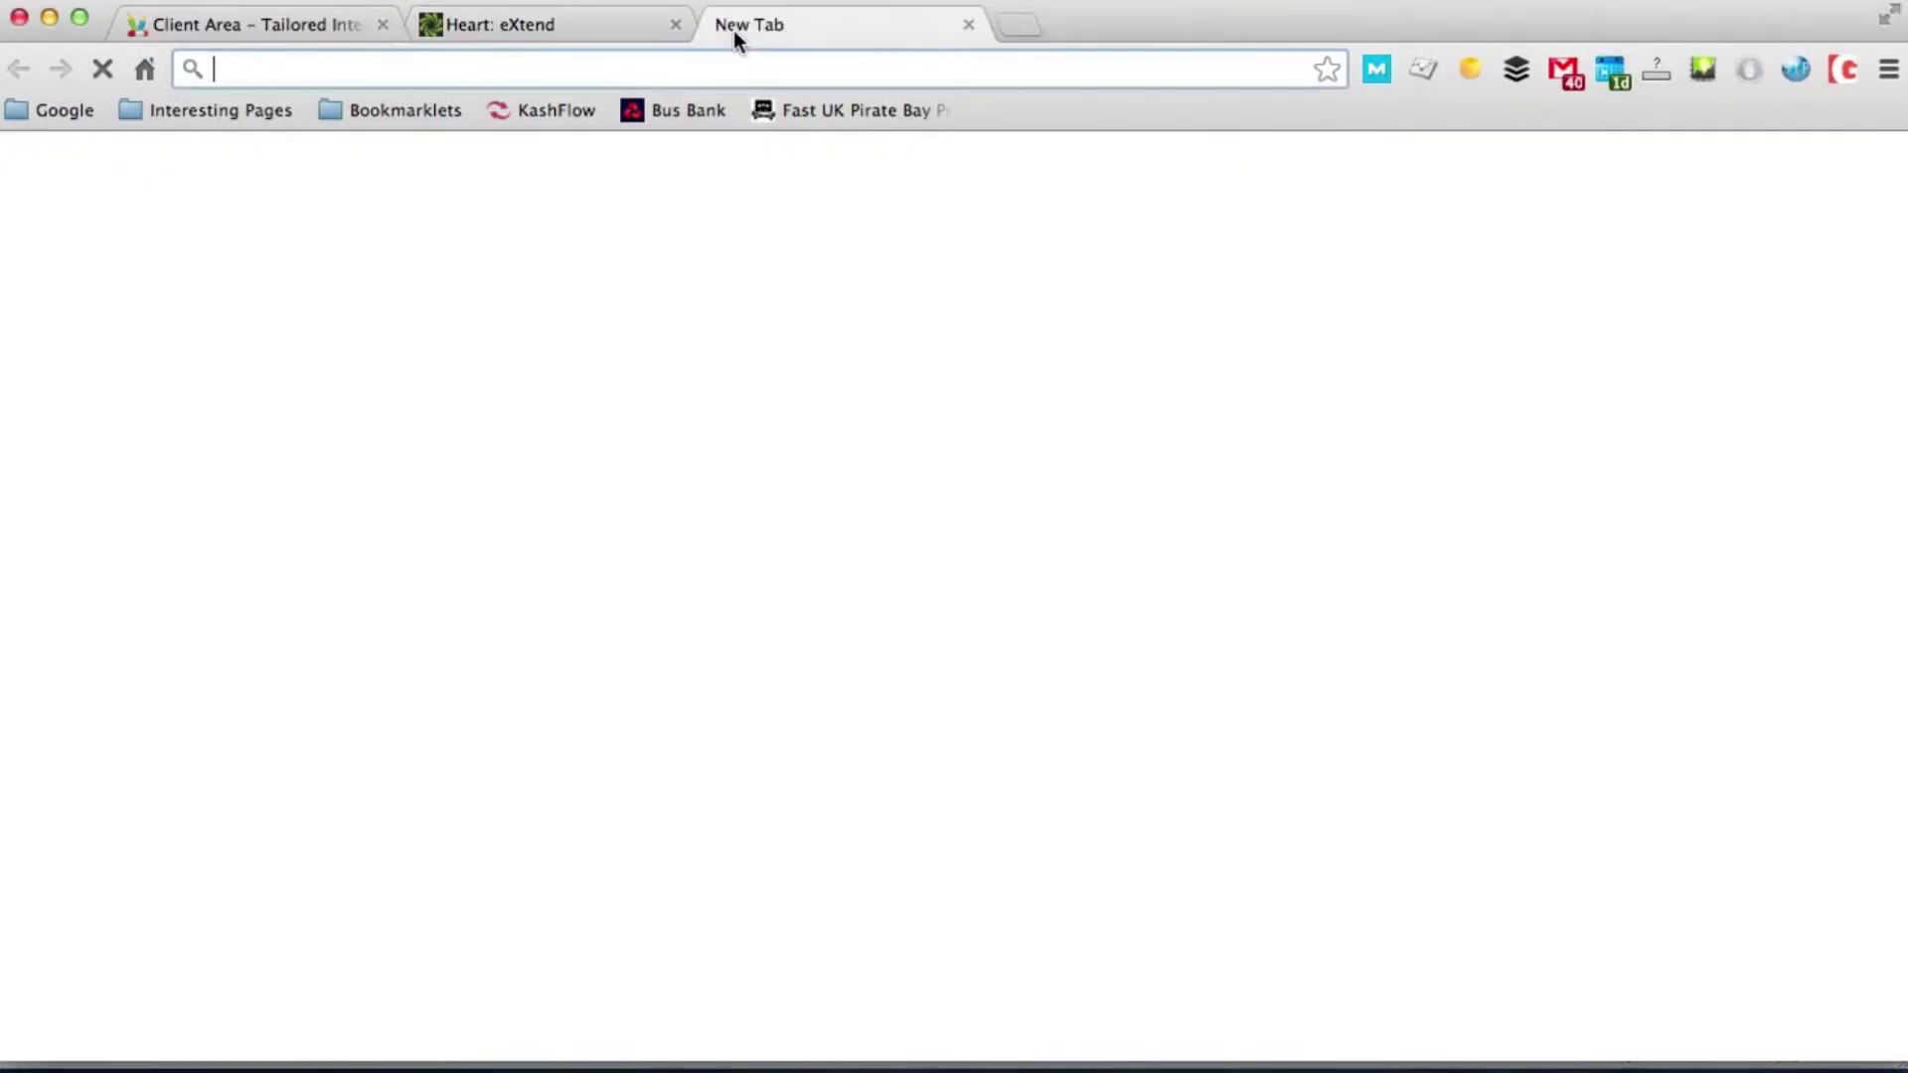
pyautogui.write('1on8')
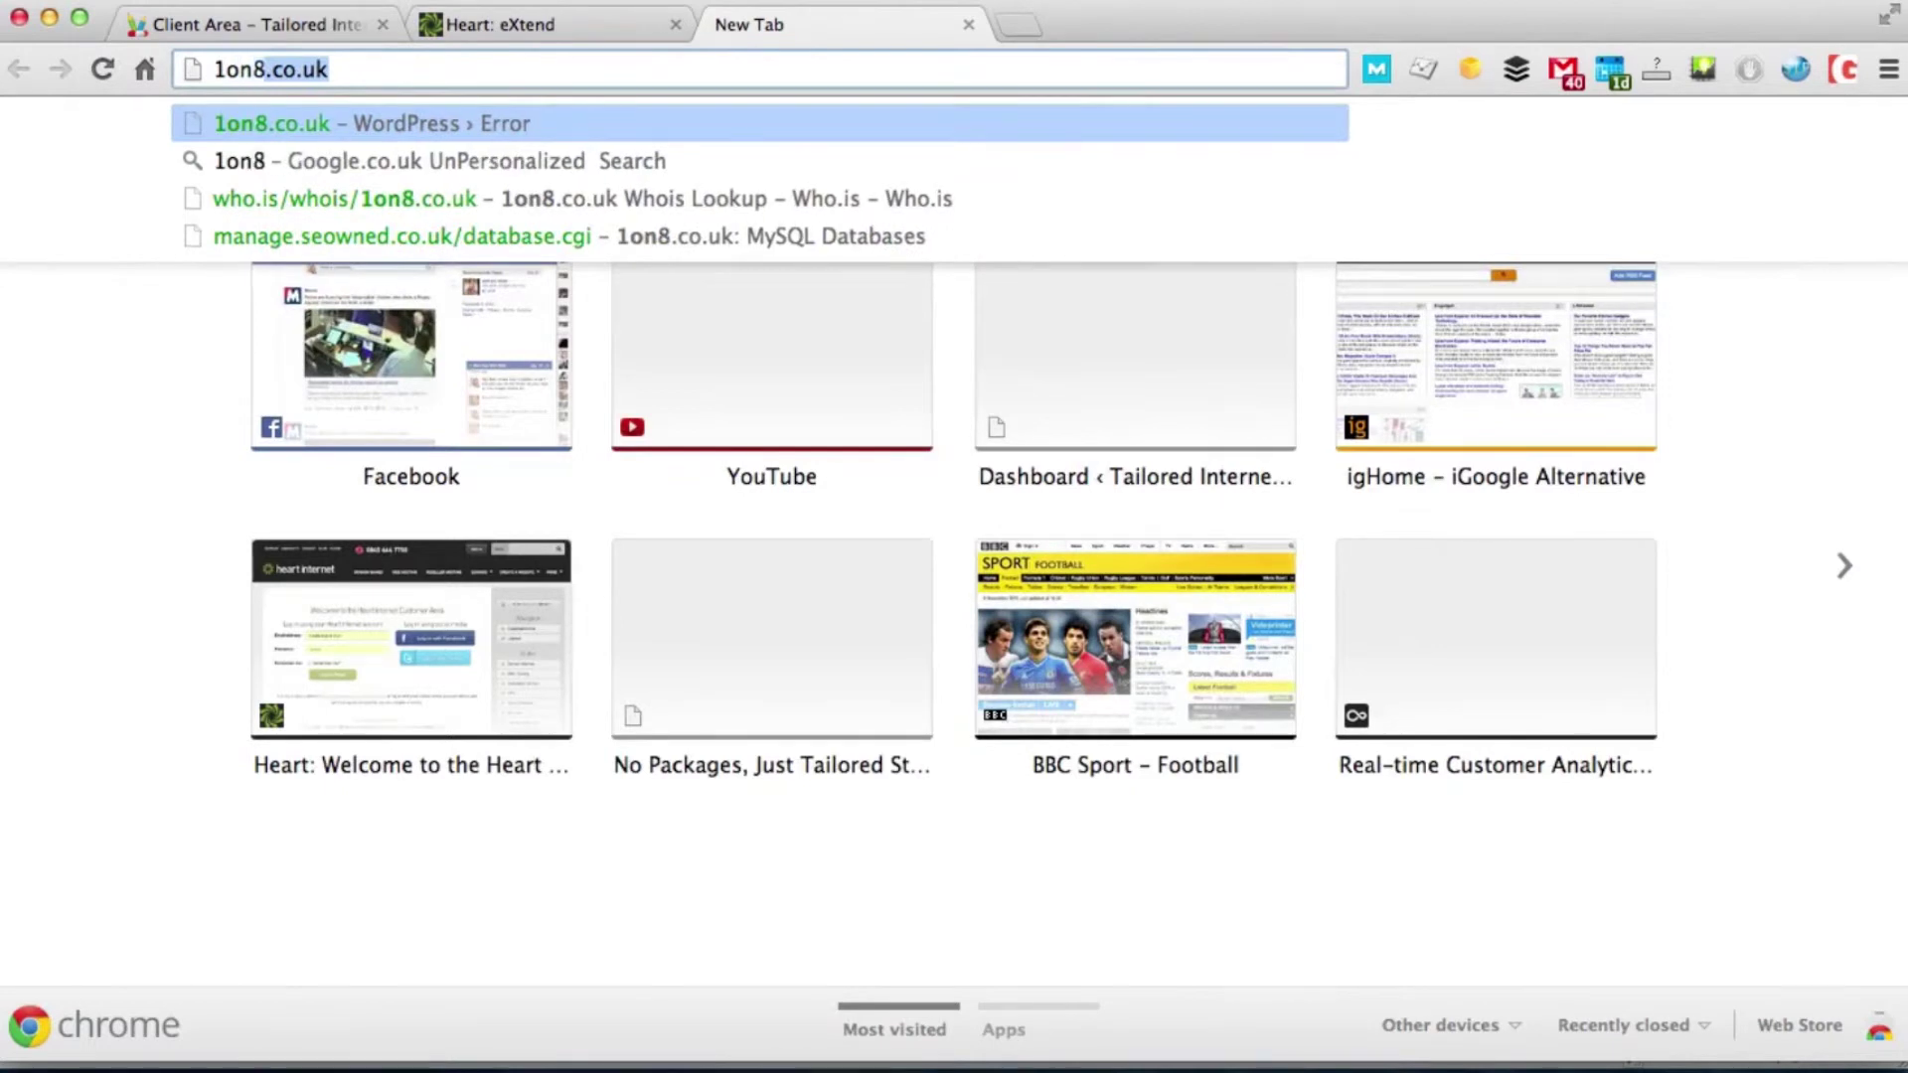
pyautogui.press('Return')
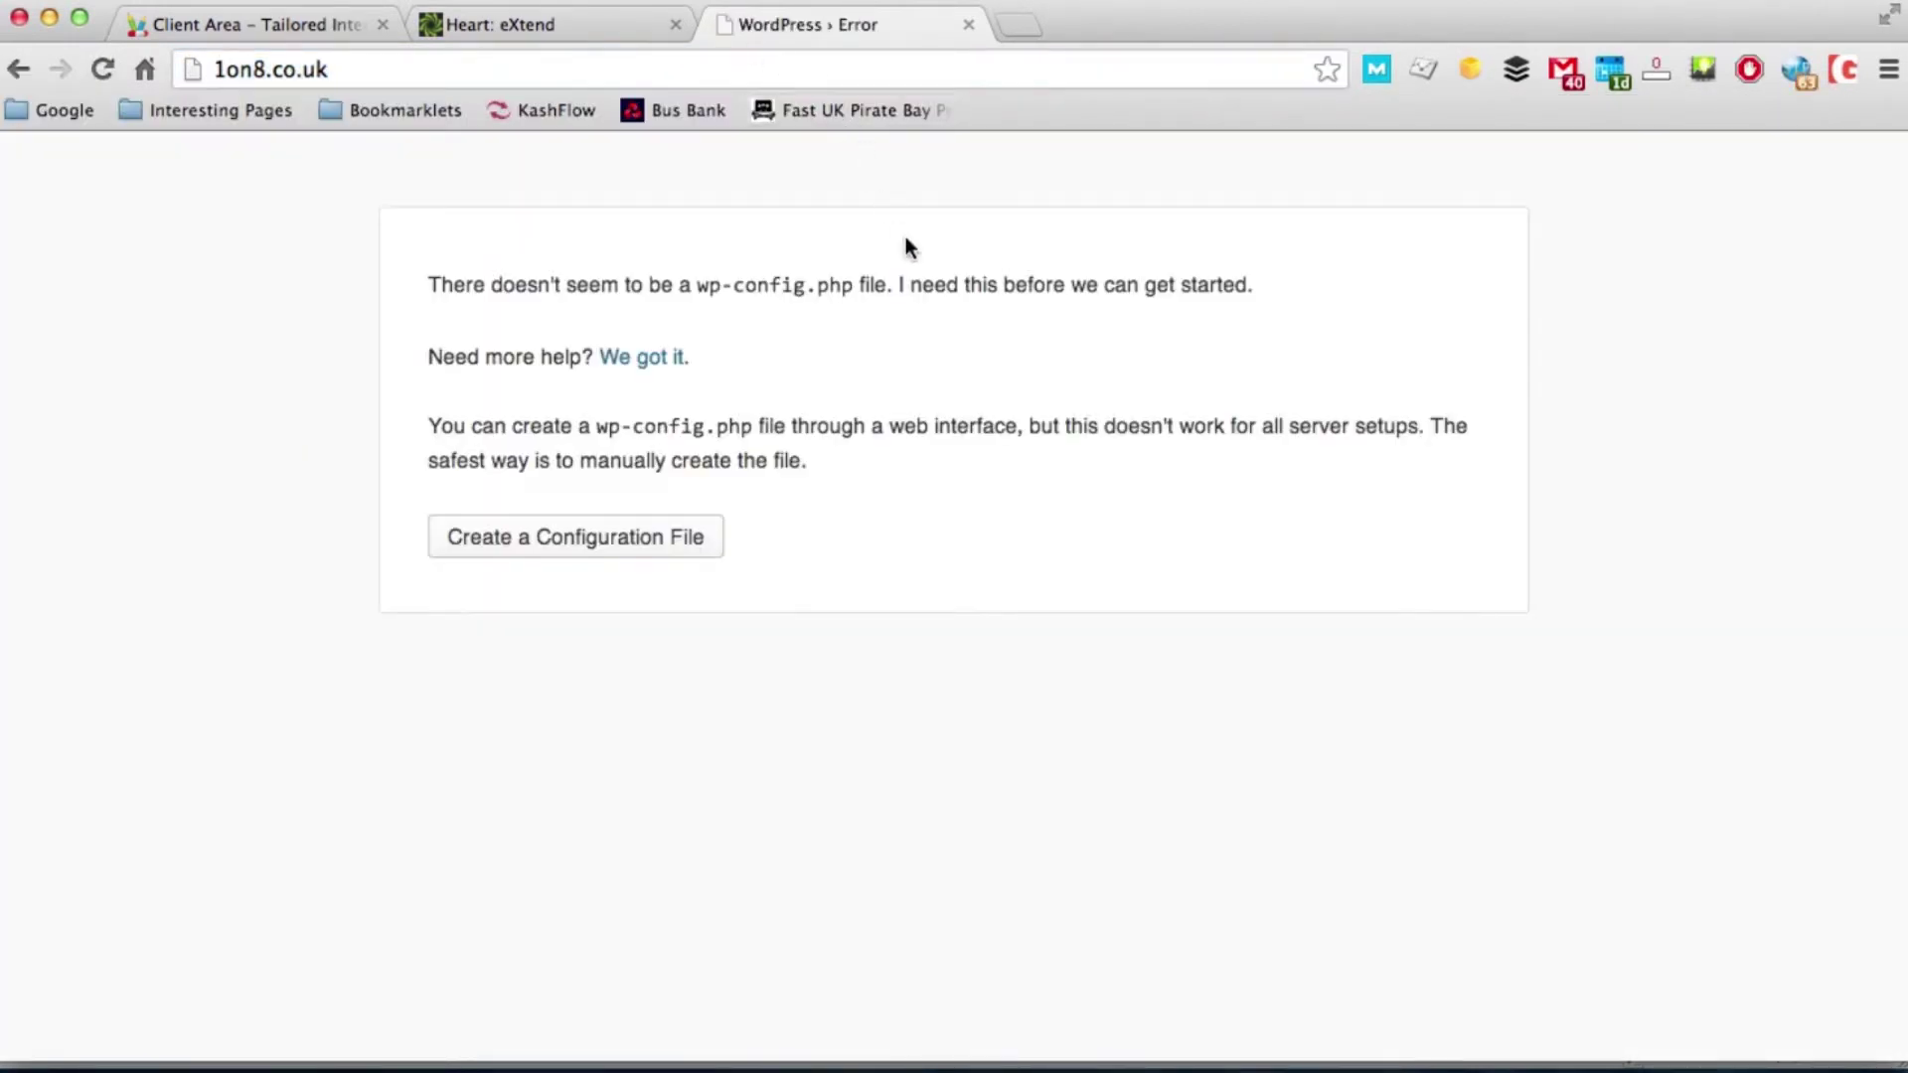
pyautogui.click(627, 548)
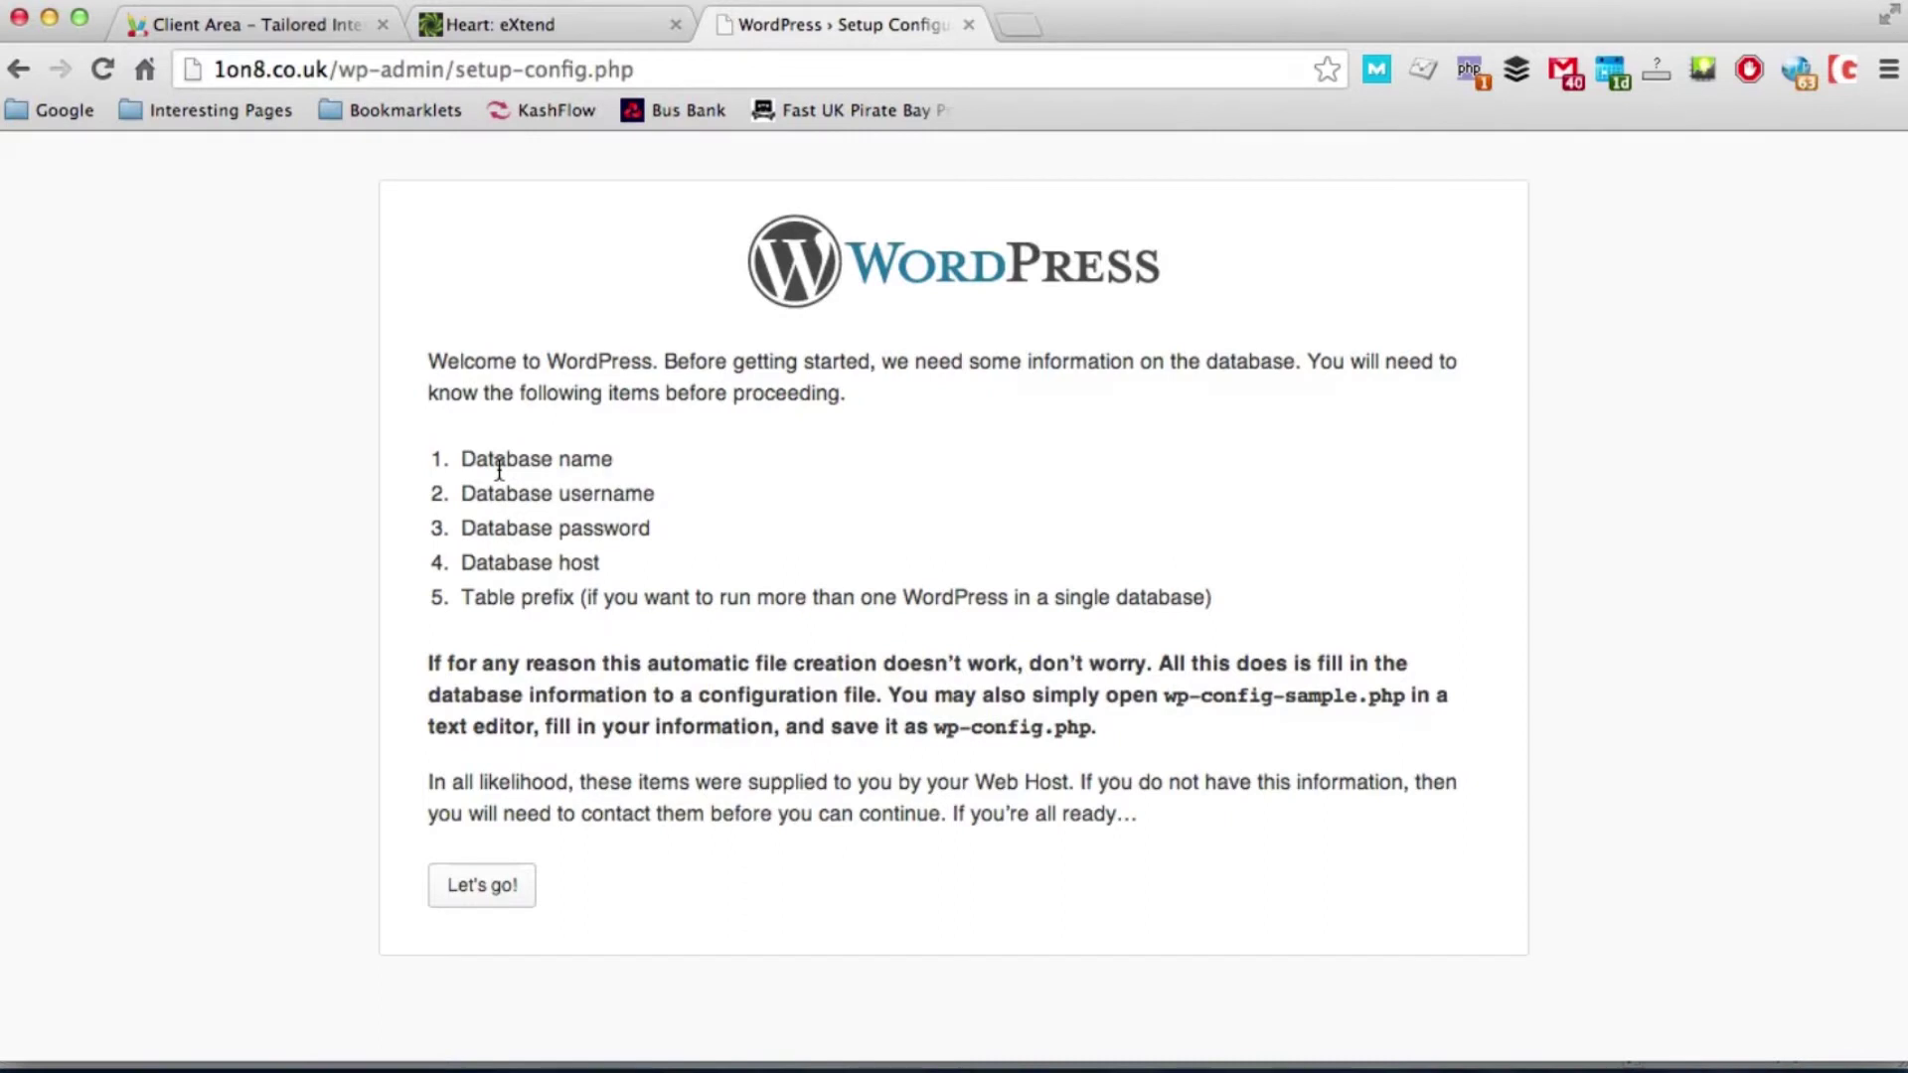
pyautogui.click(500, 902)
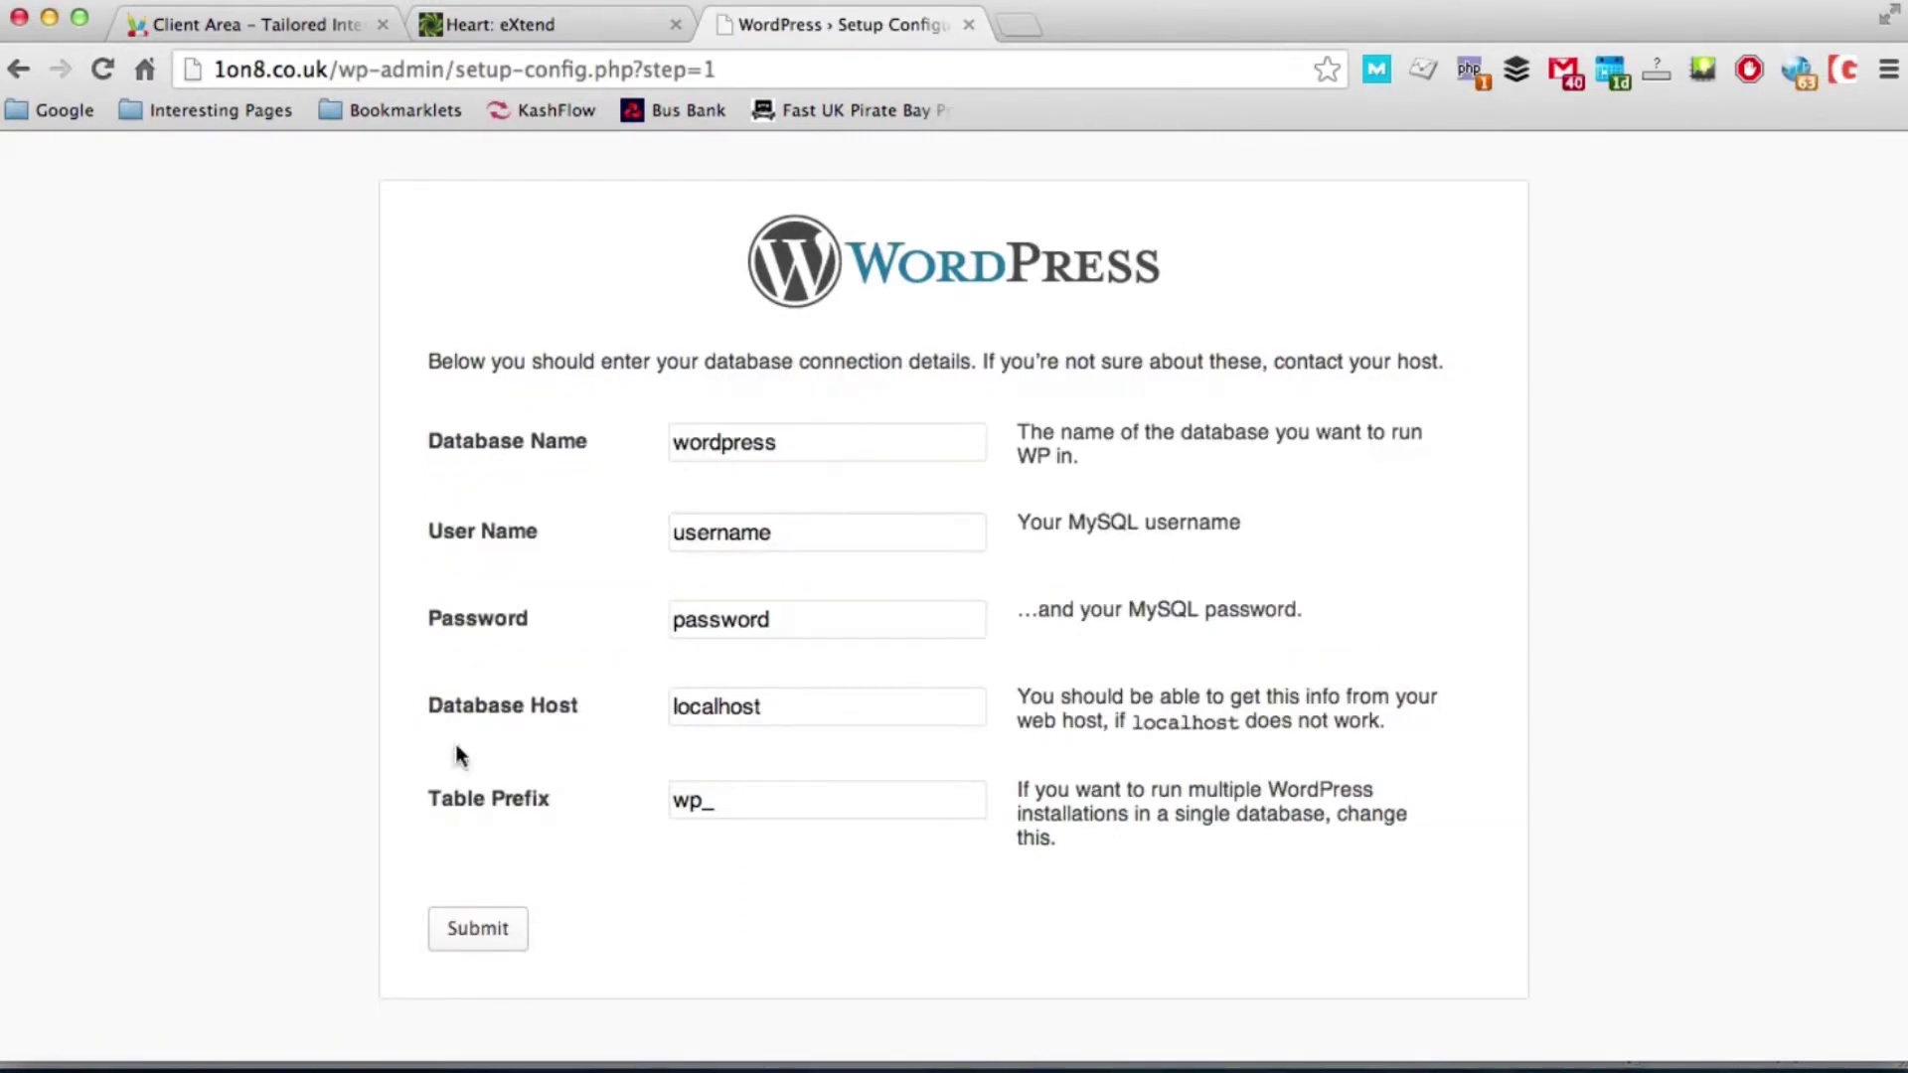
# Step: Copy the MySQL database username from the control panel into the Database Name and User Name fields
pyautogui.click(533, 25)
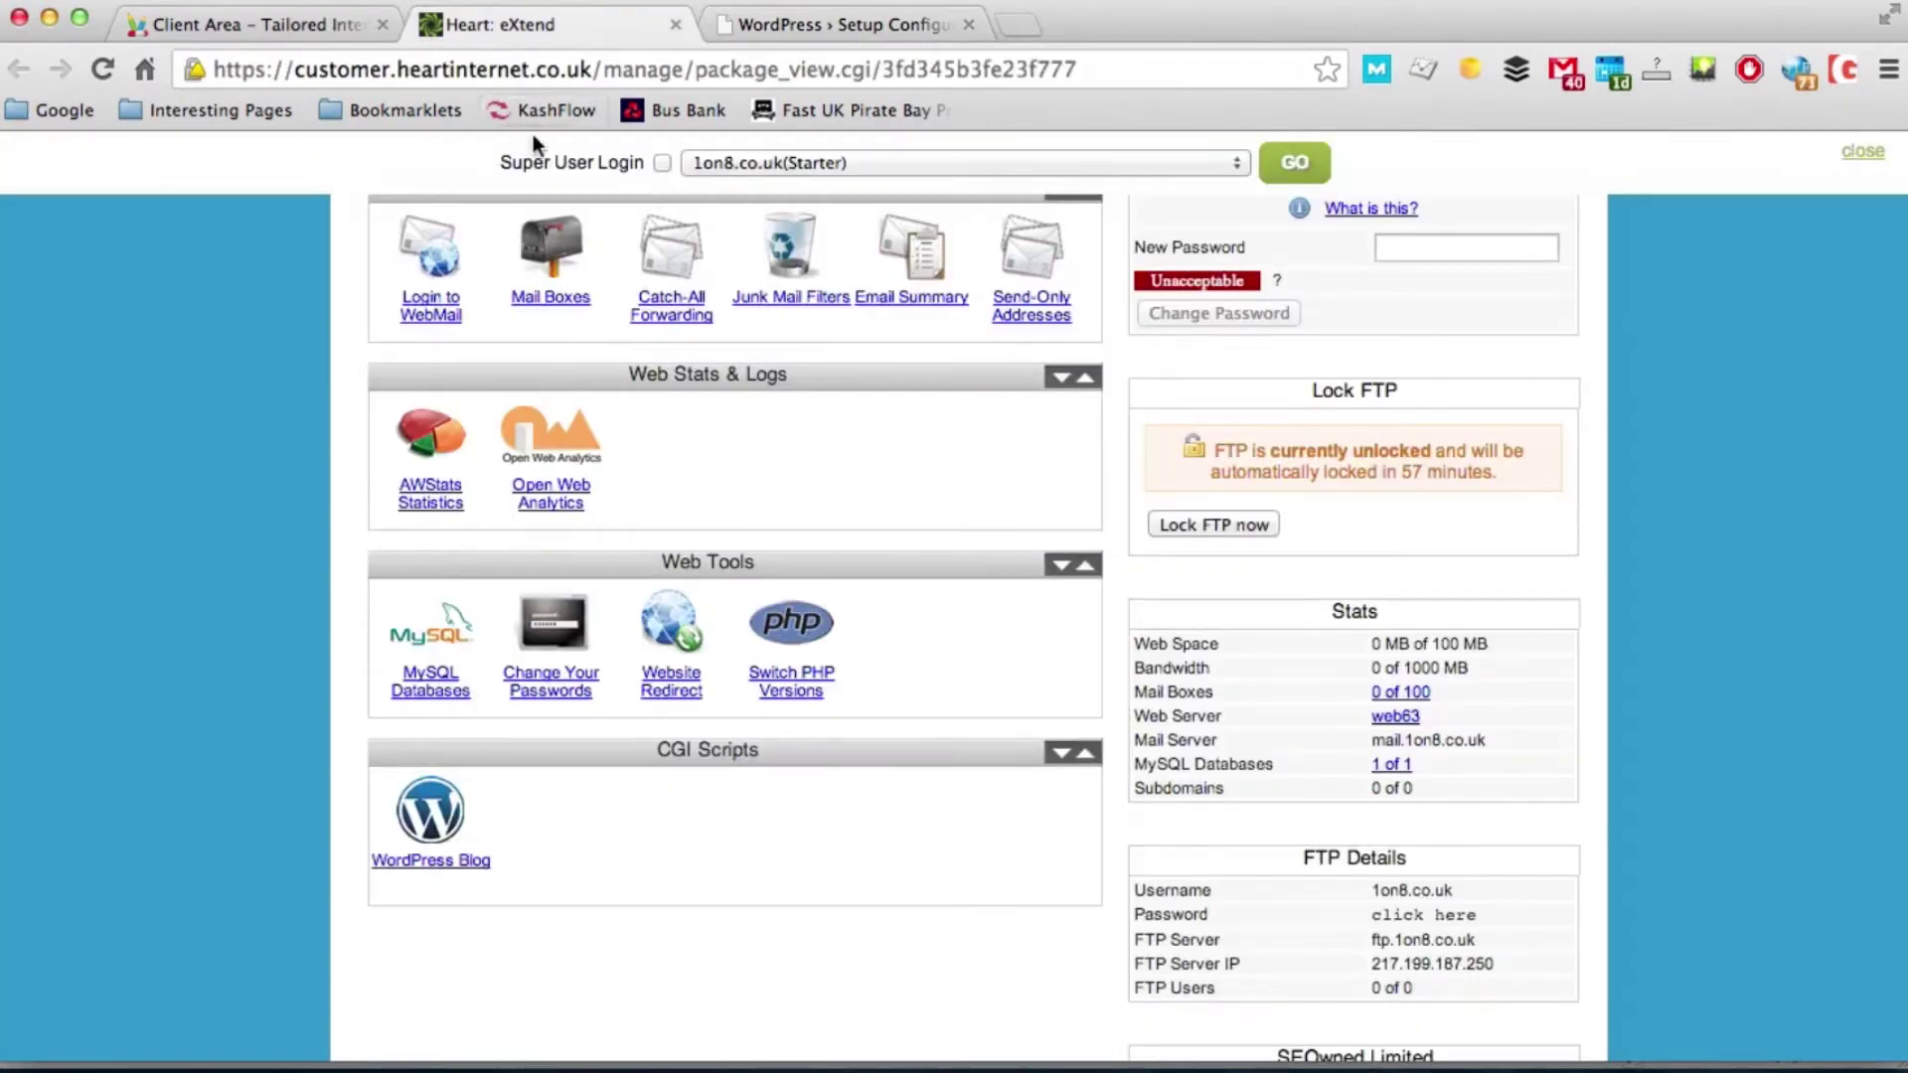
pyautogui.click(445, 634)
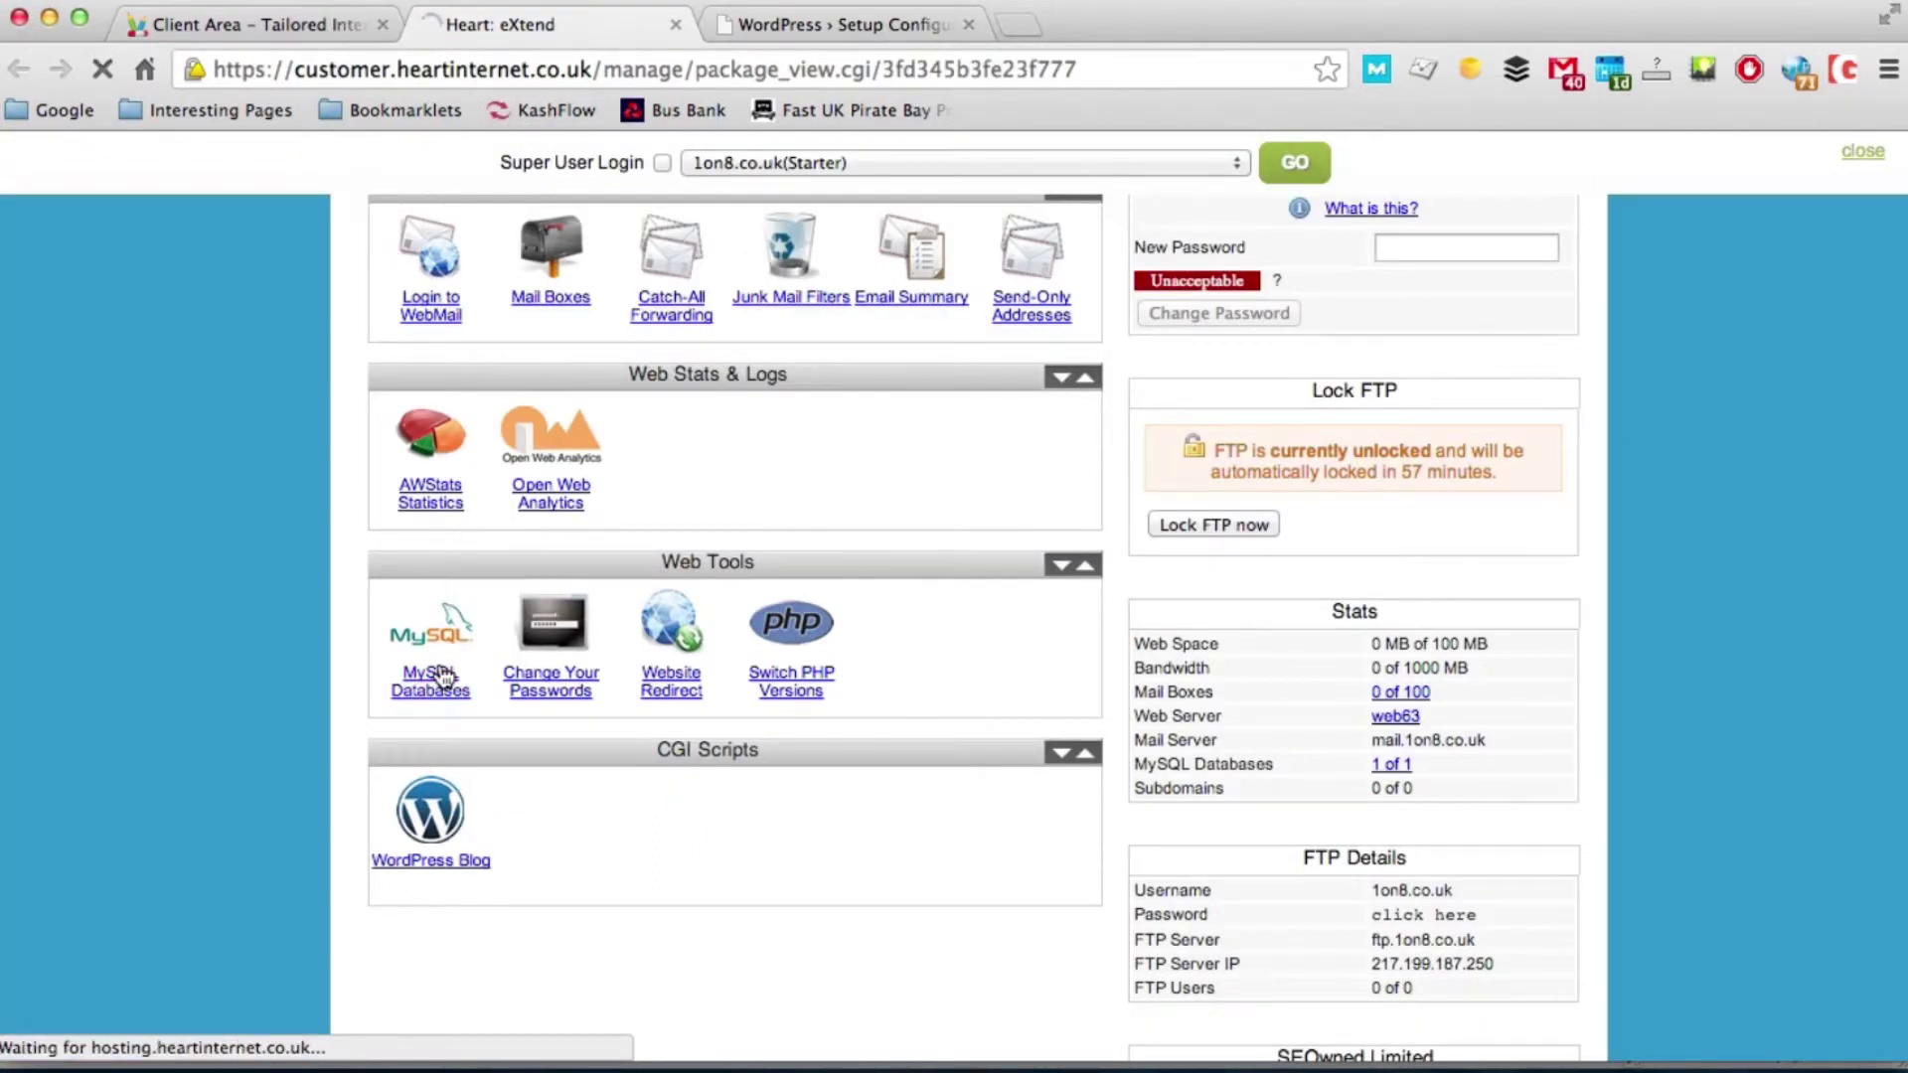
pyautogui.scroll(-10, 444, 676)
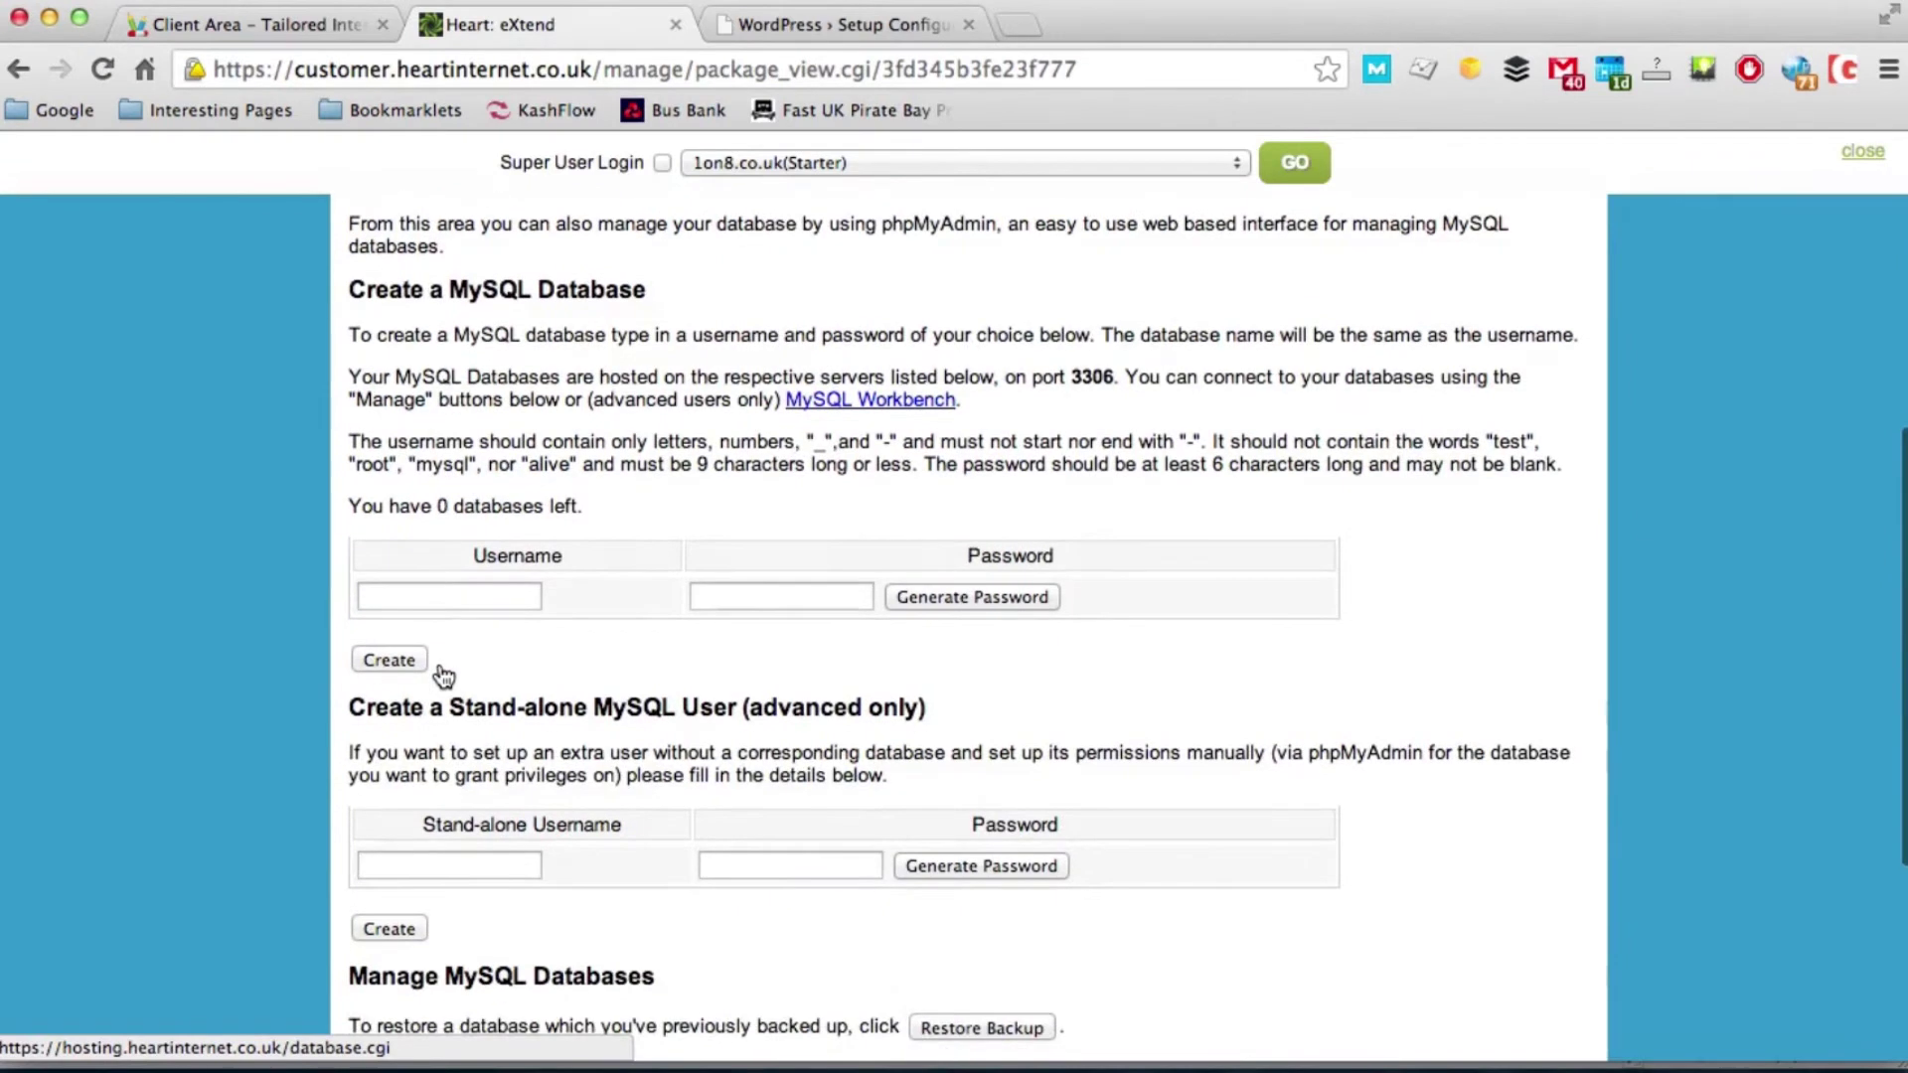
pyautogui.hscroll(-1, 444, 675)
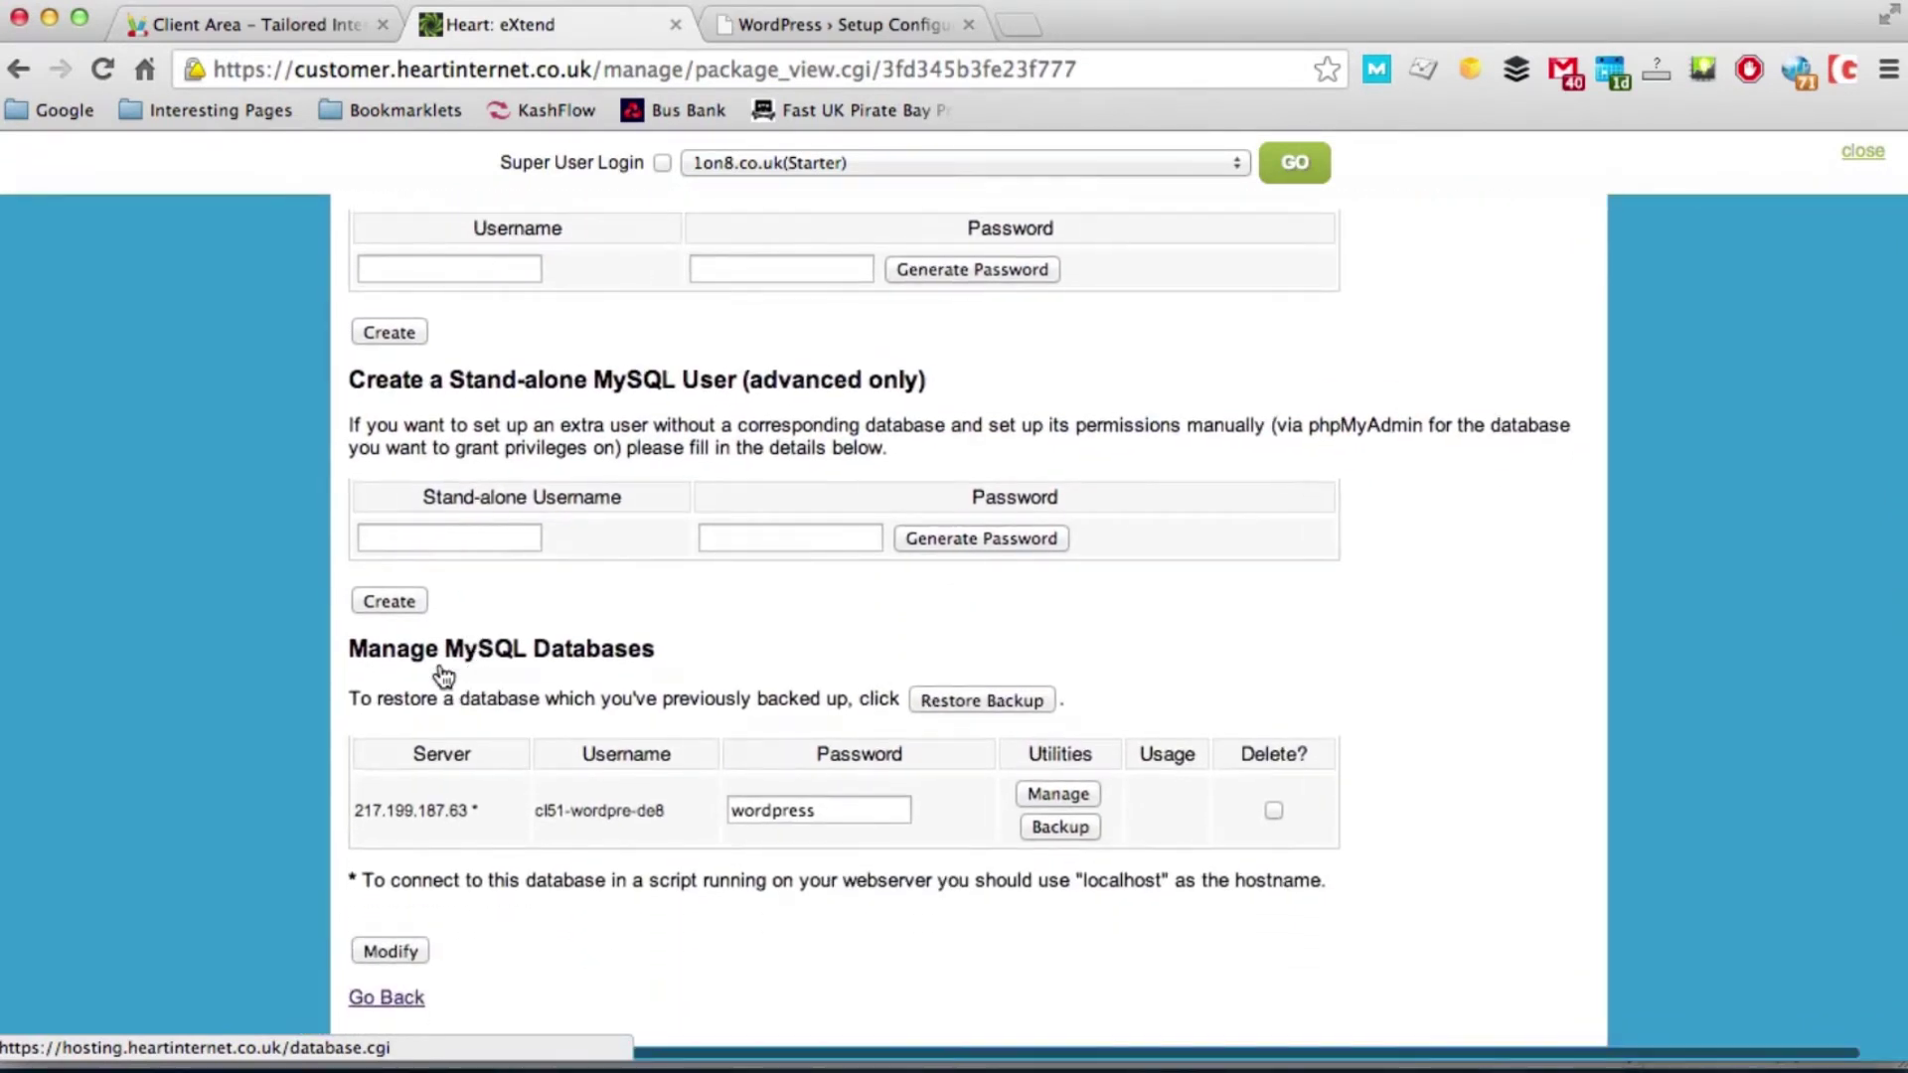
pyautogui.moveTo(536, 810); pyautogui.dragTo(671, 809)
pyautogui.click(802, 28)
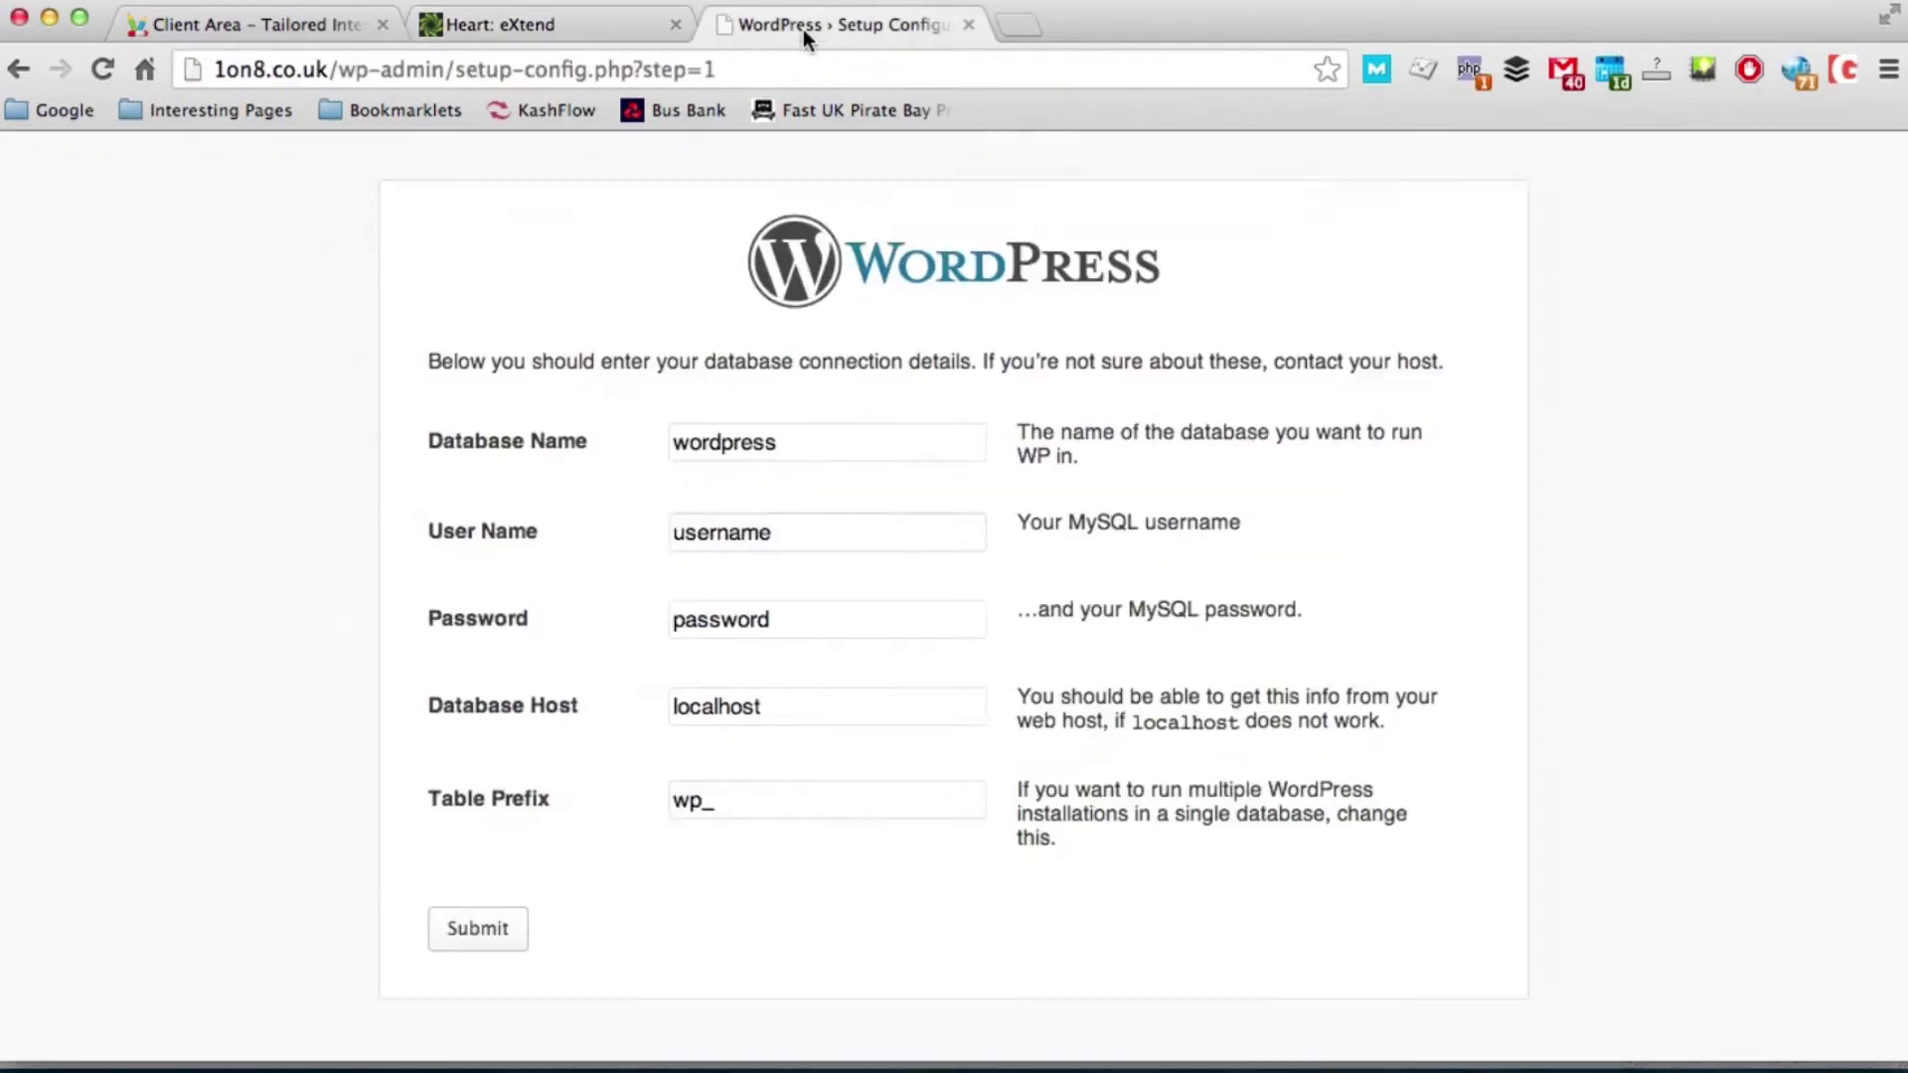
pyautogui.doubleClick(800, 440)
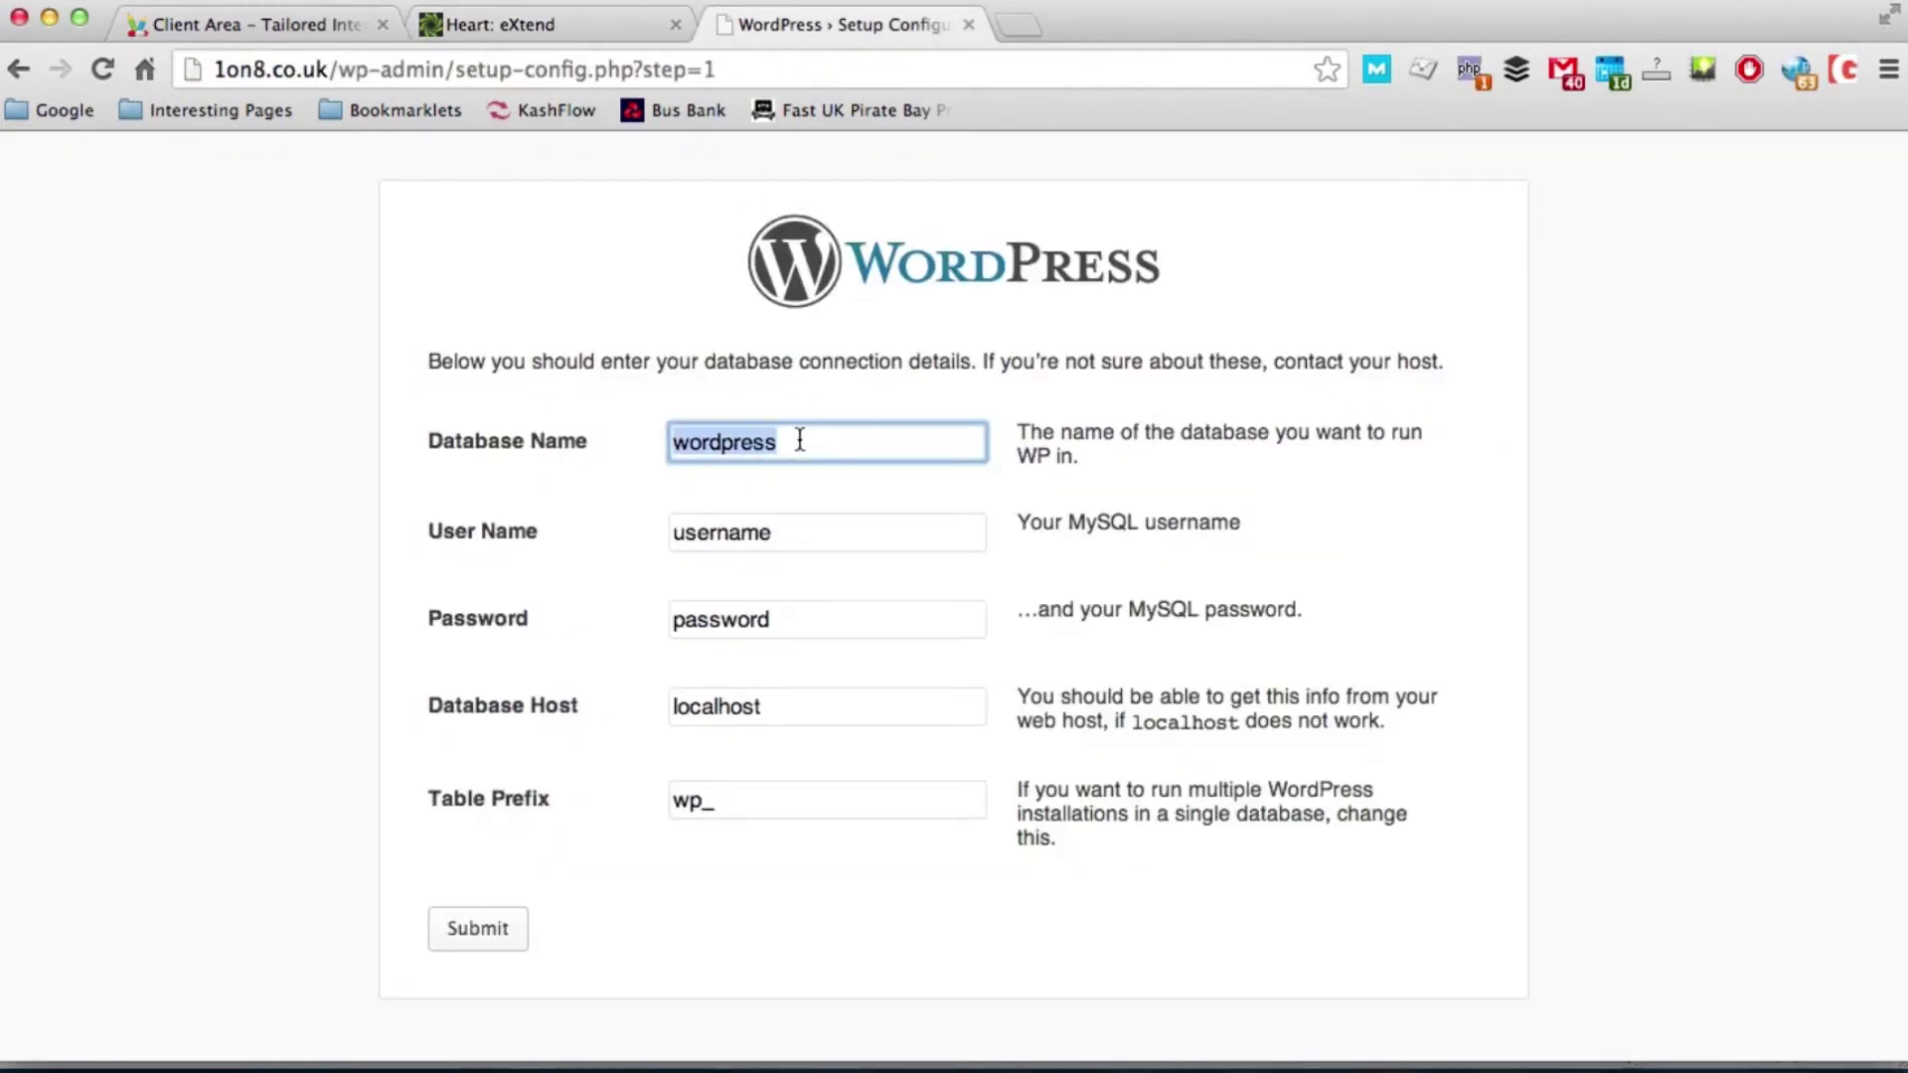
pyautogui.press('super+v')
pyautogui.doubleClick(796, 536)
pyautogui.press('super+v')
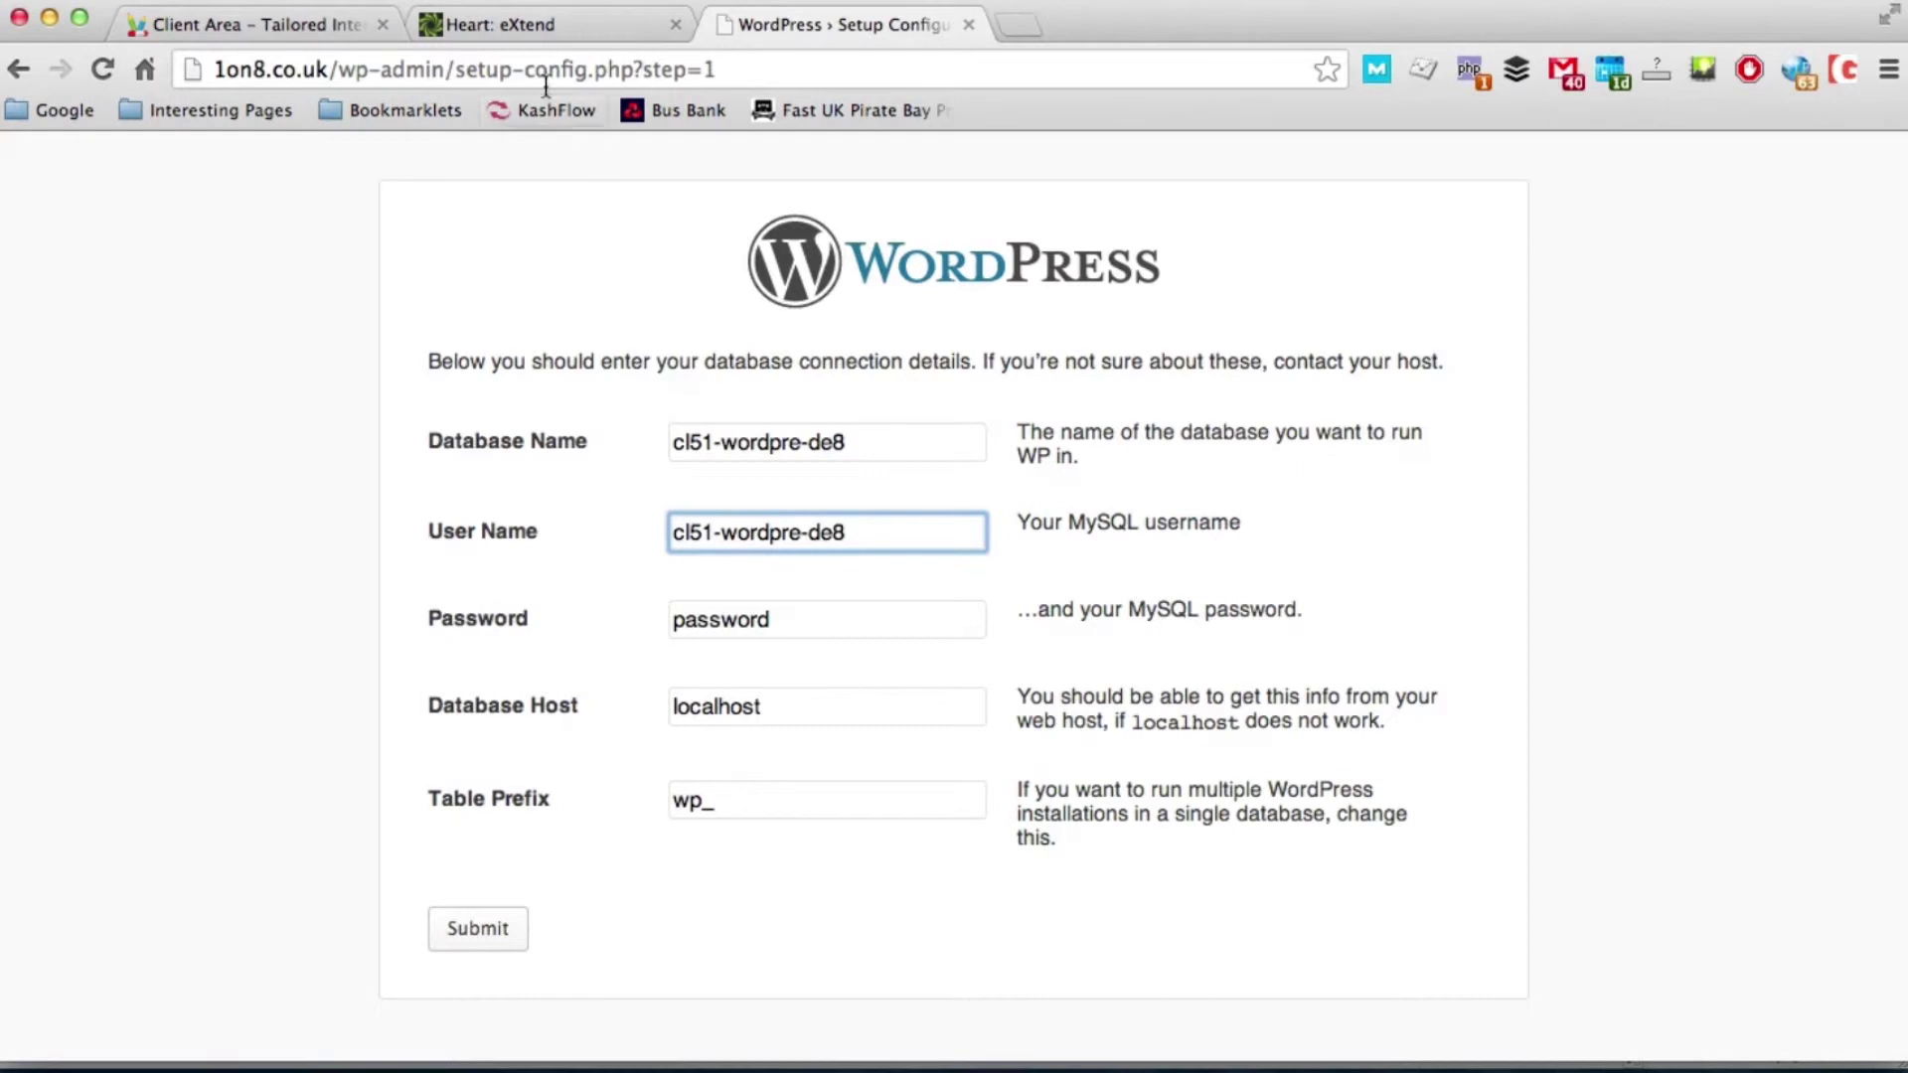
# Step: Paste the MySQL database password from the control panel into Password and submit the connection details
pyautogui.click(481, 42)
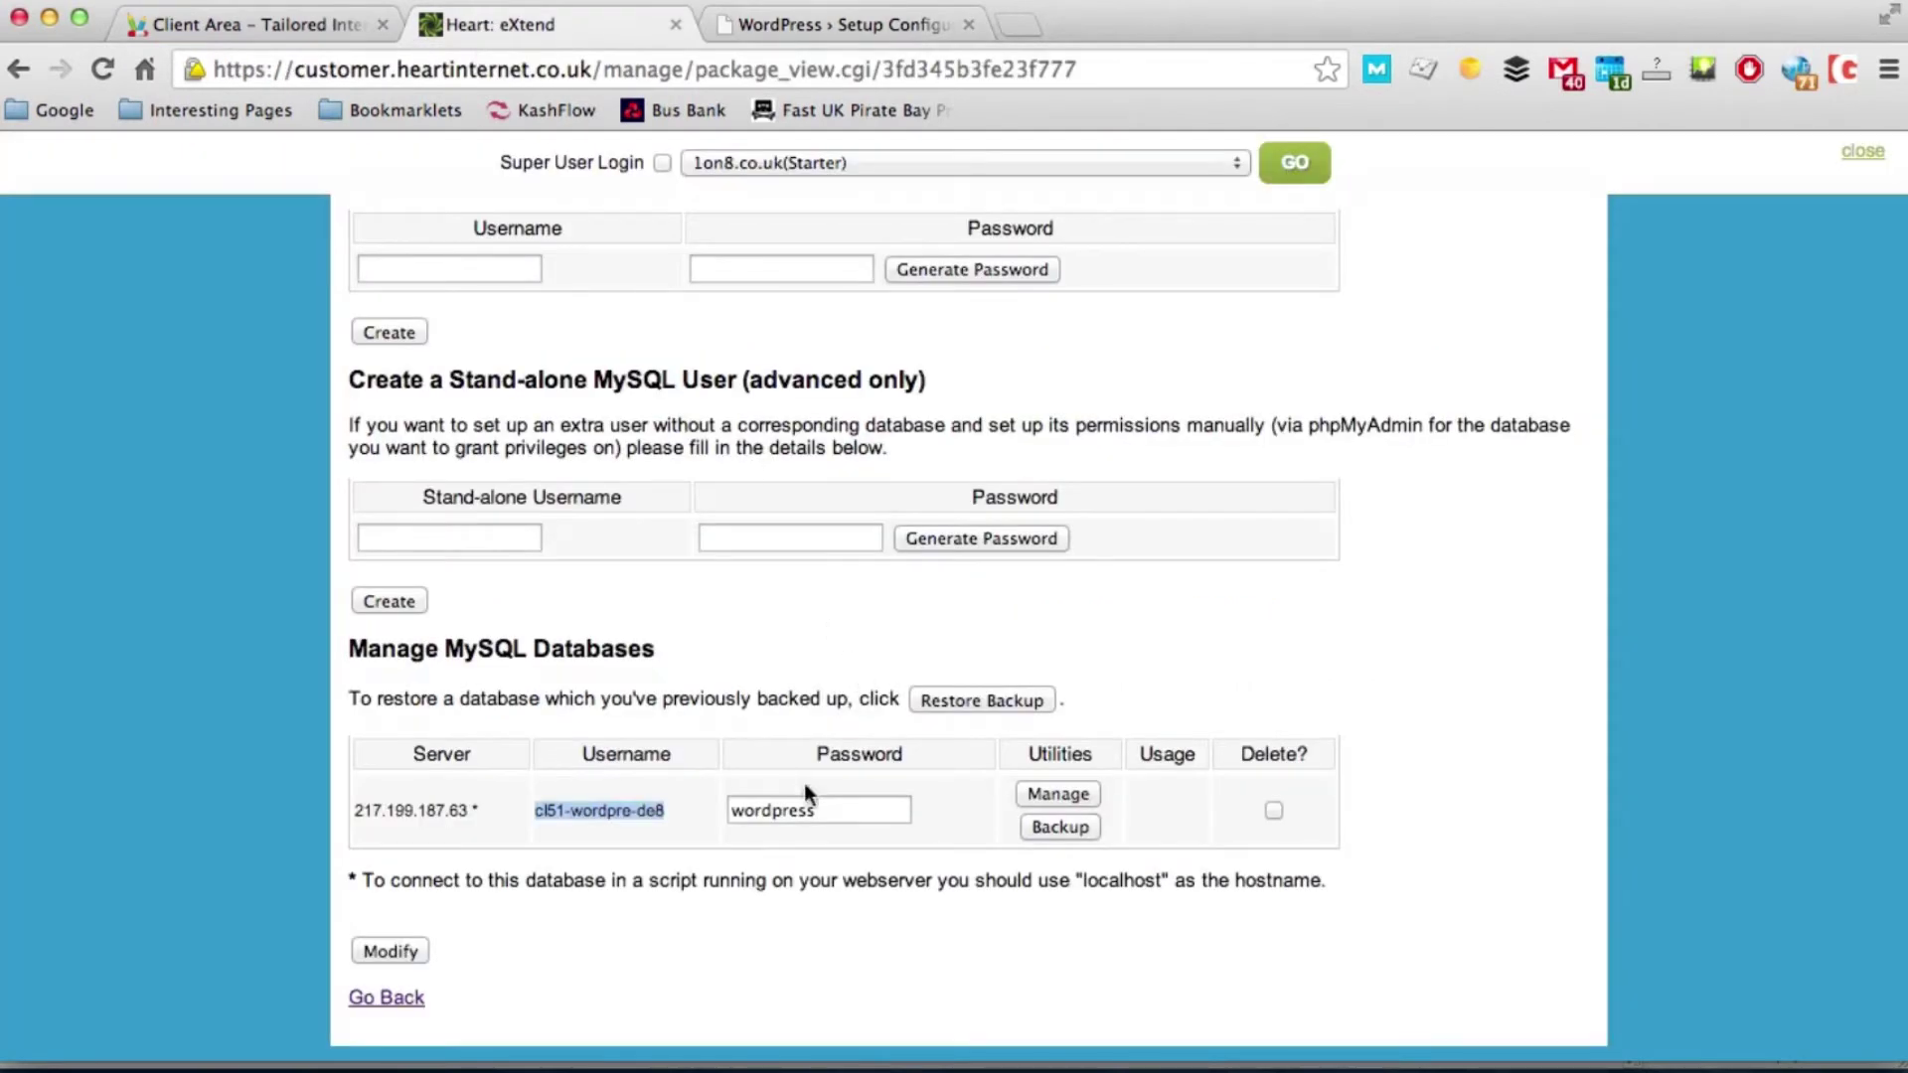
pyautogui.doubleClick(799, 809)
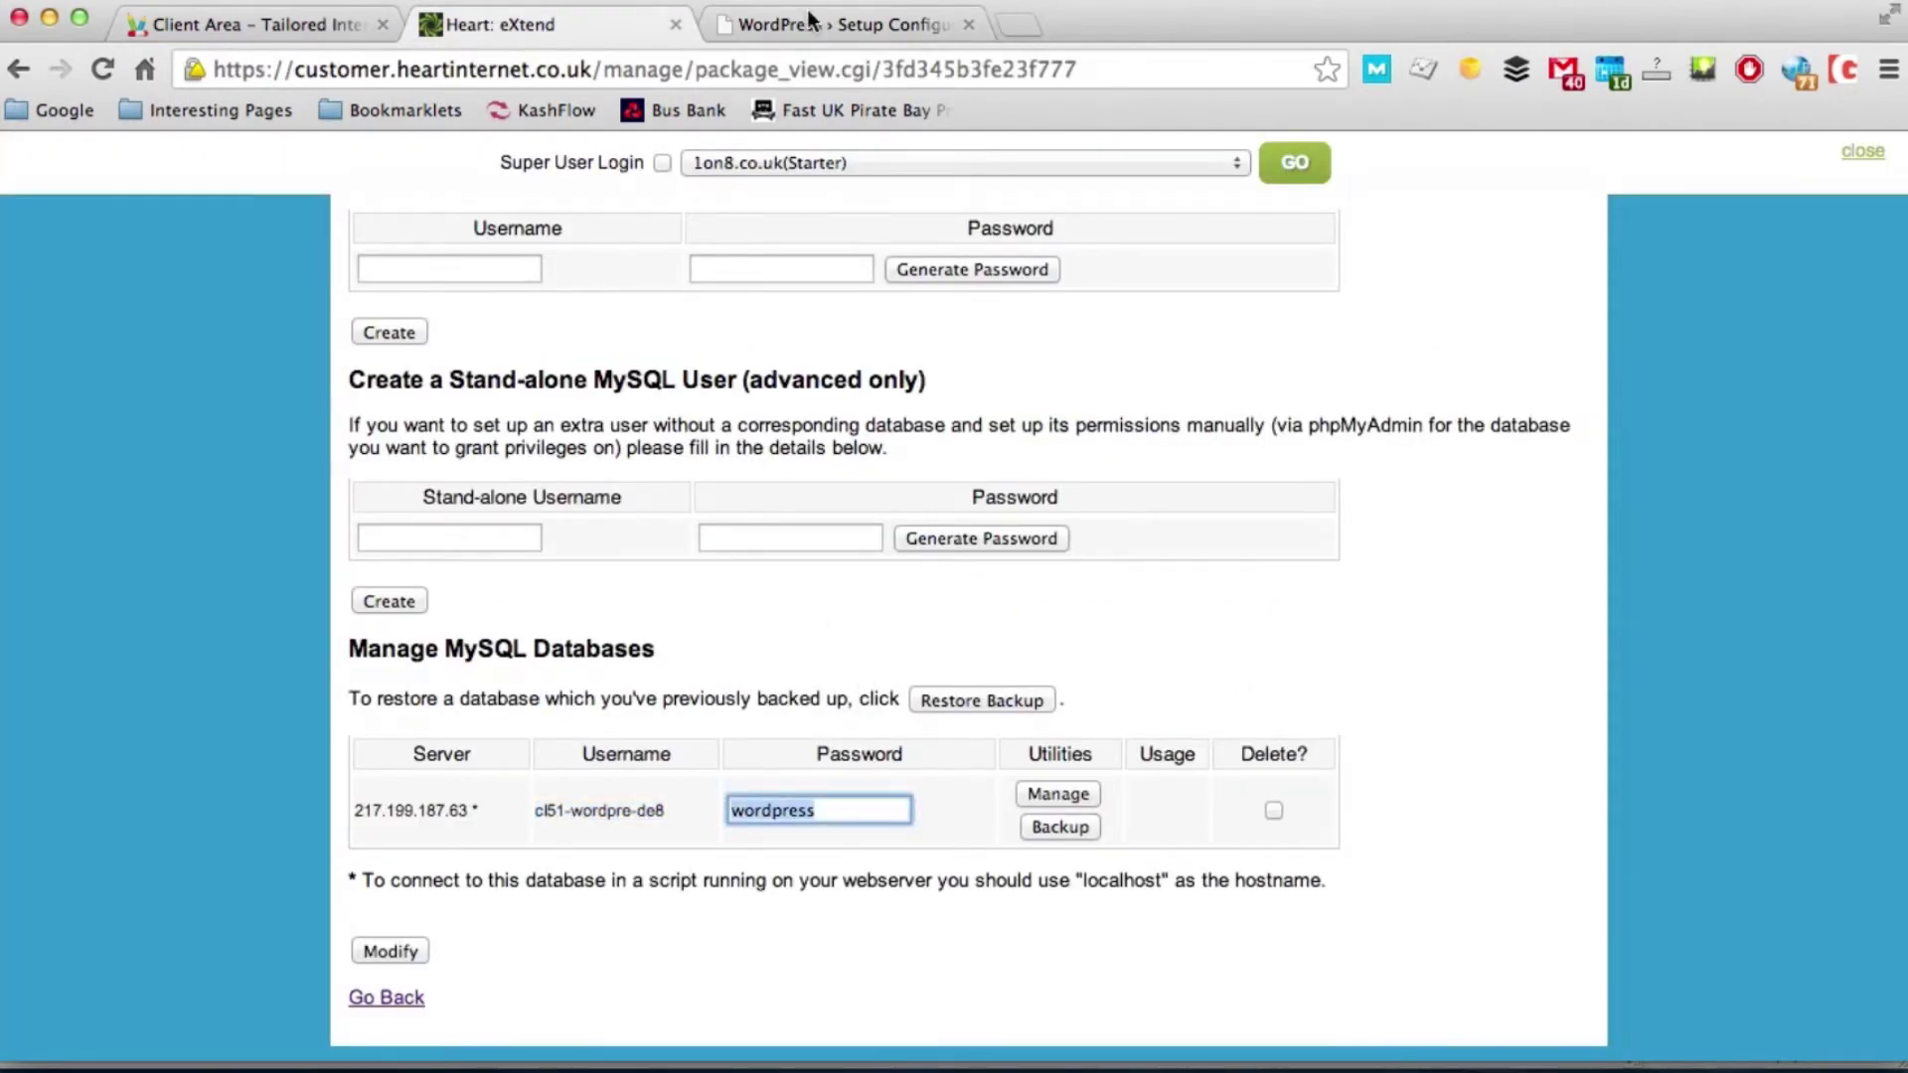
pyautogui.click(809, 22)
pyautogui.doubleClick(765, 621)
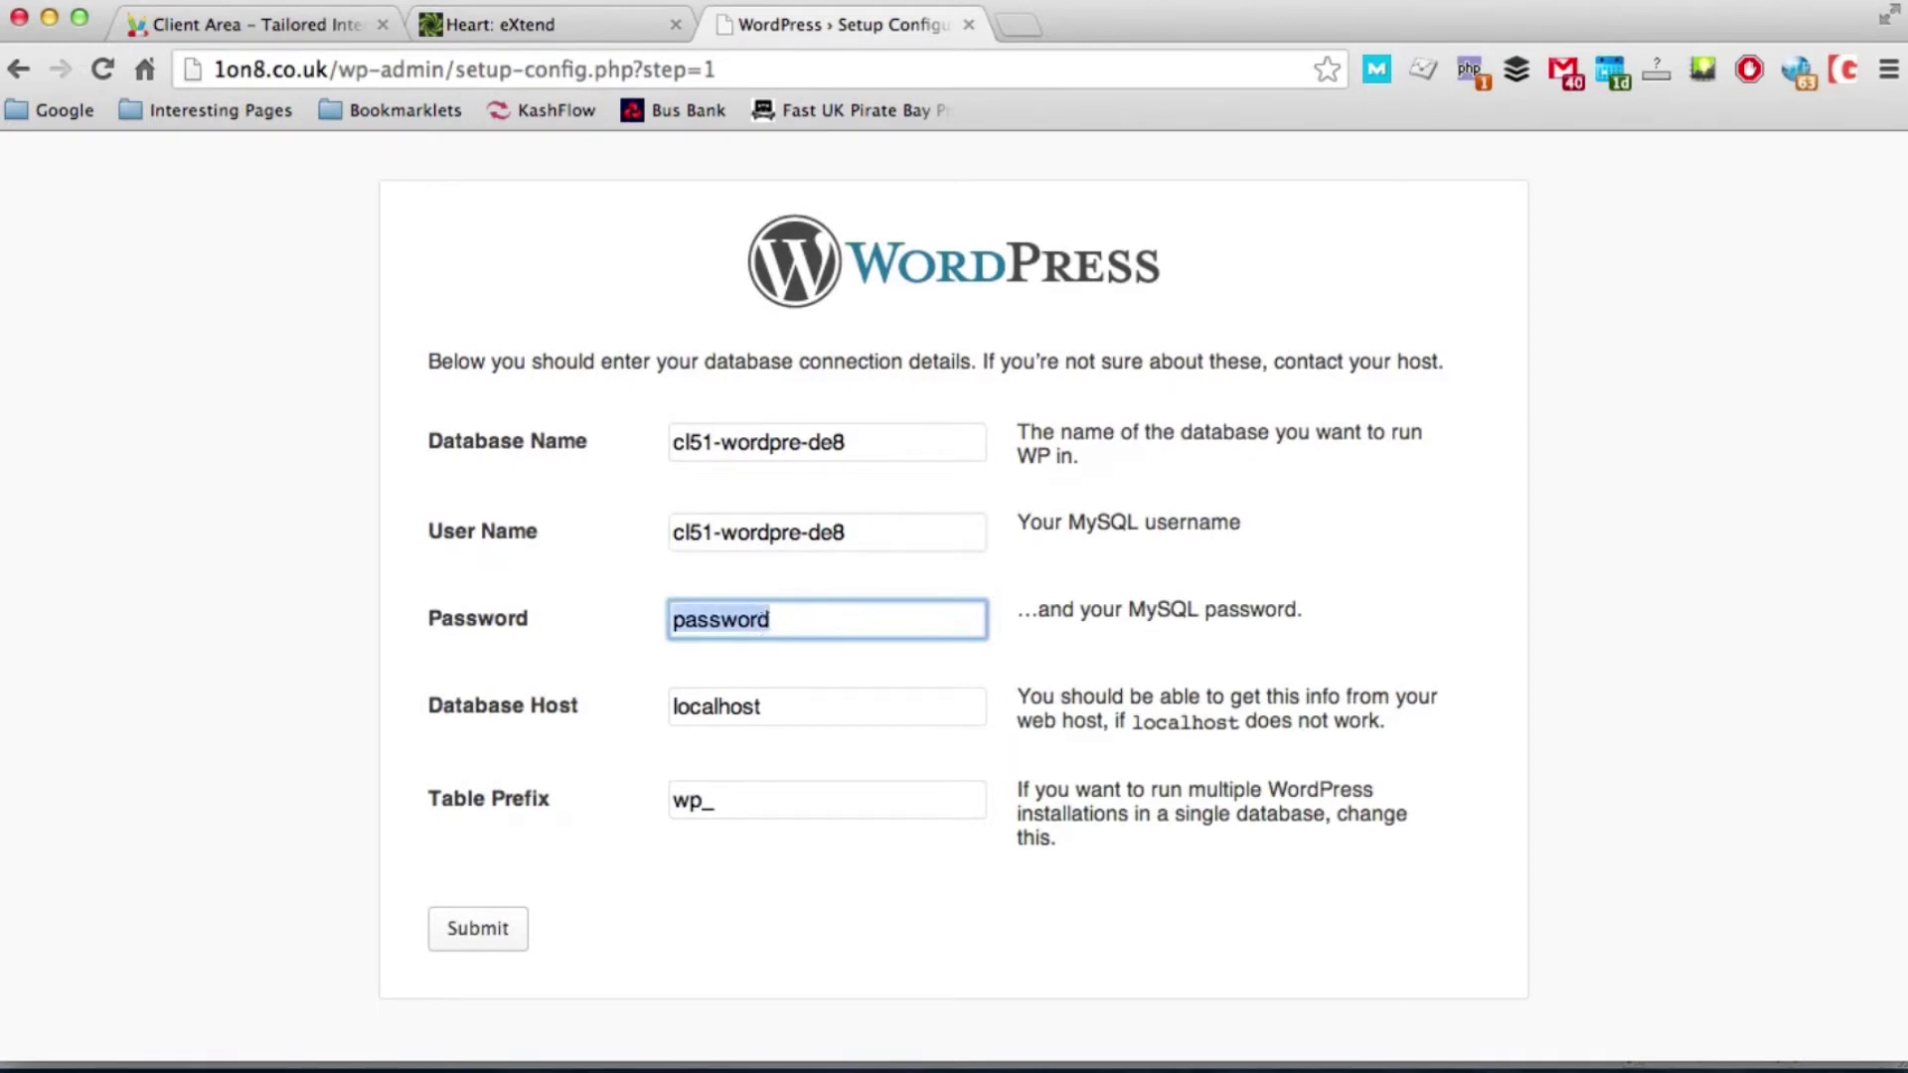
pyautogui.press('super+v')
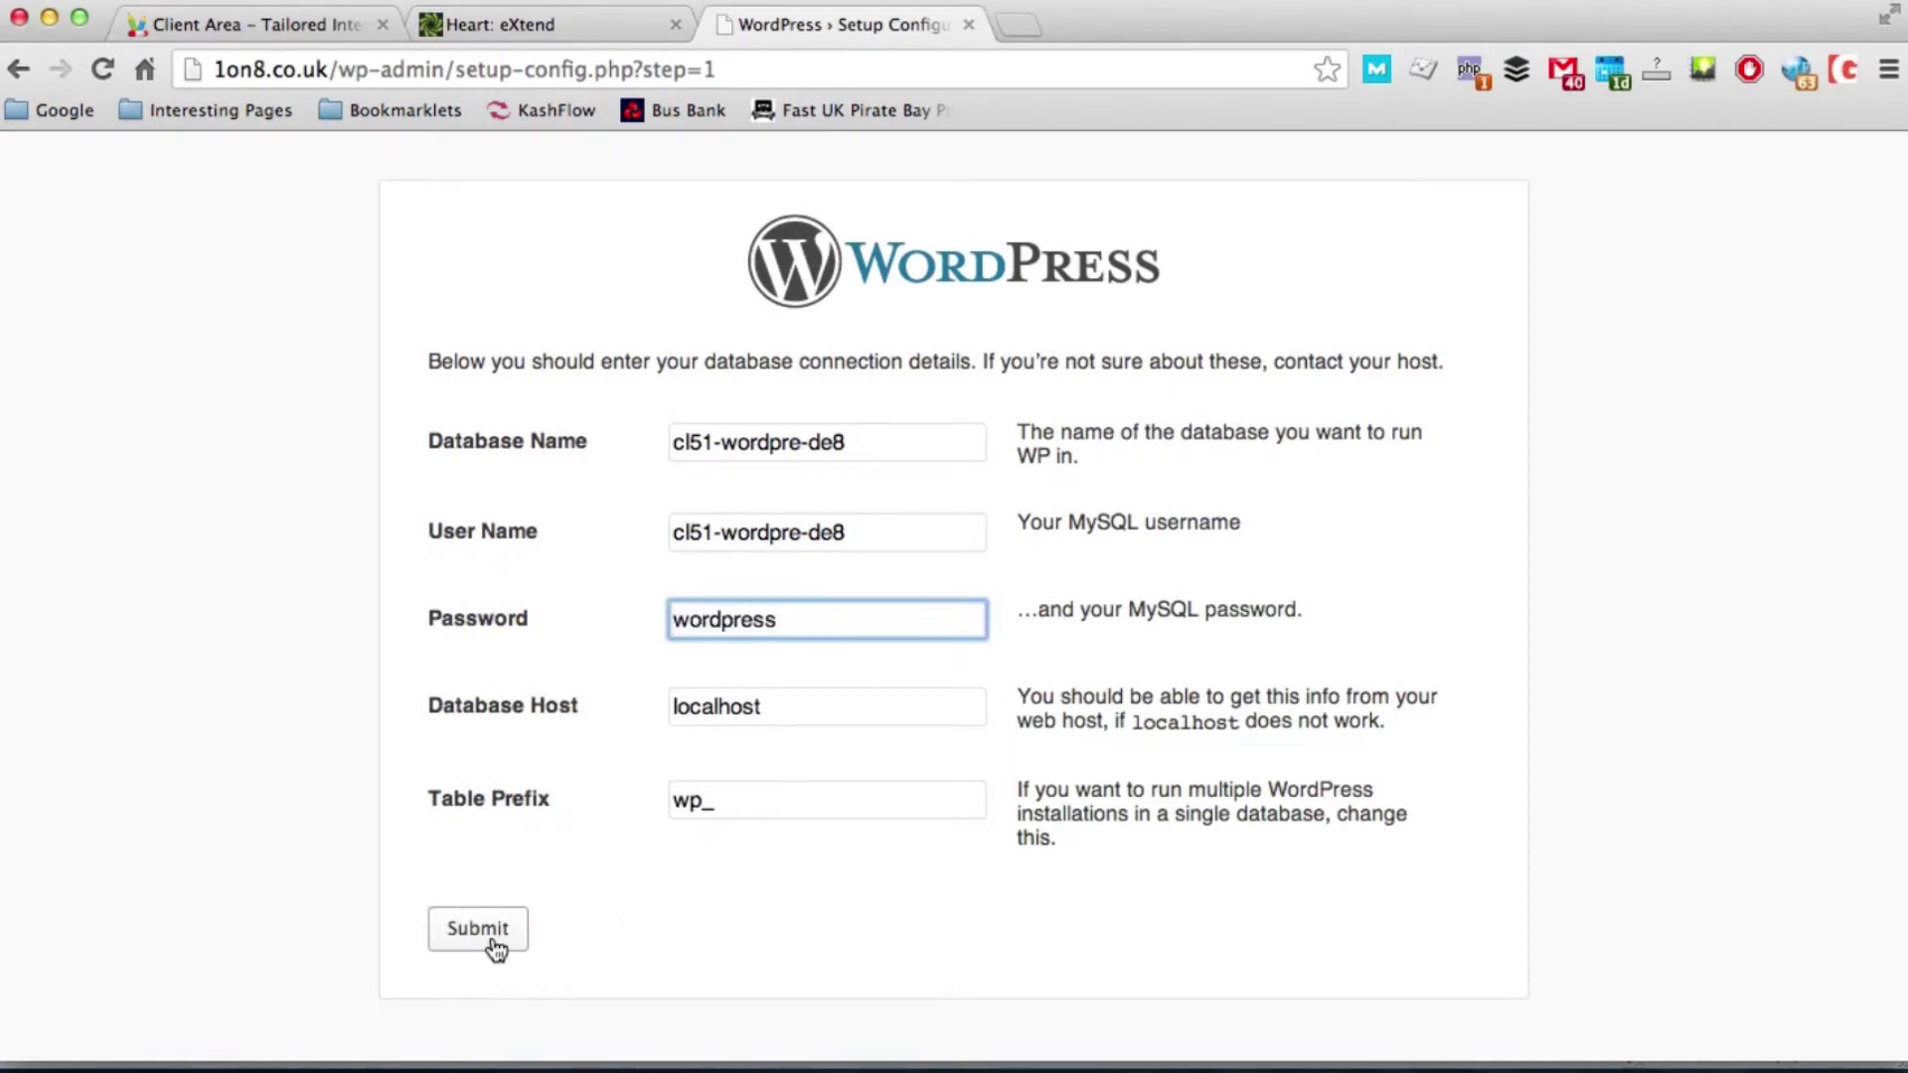
pyautogui.click(494, 949)
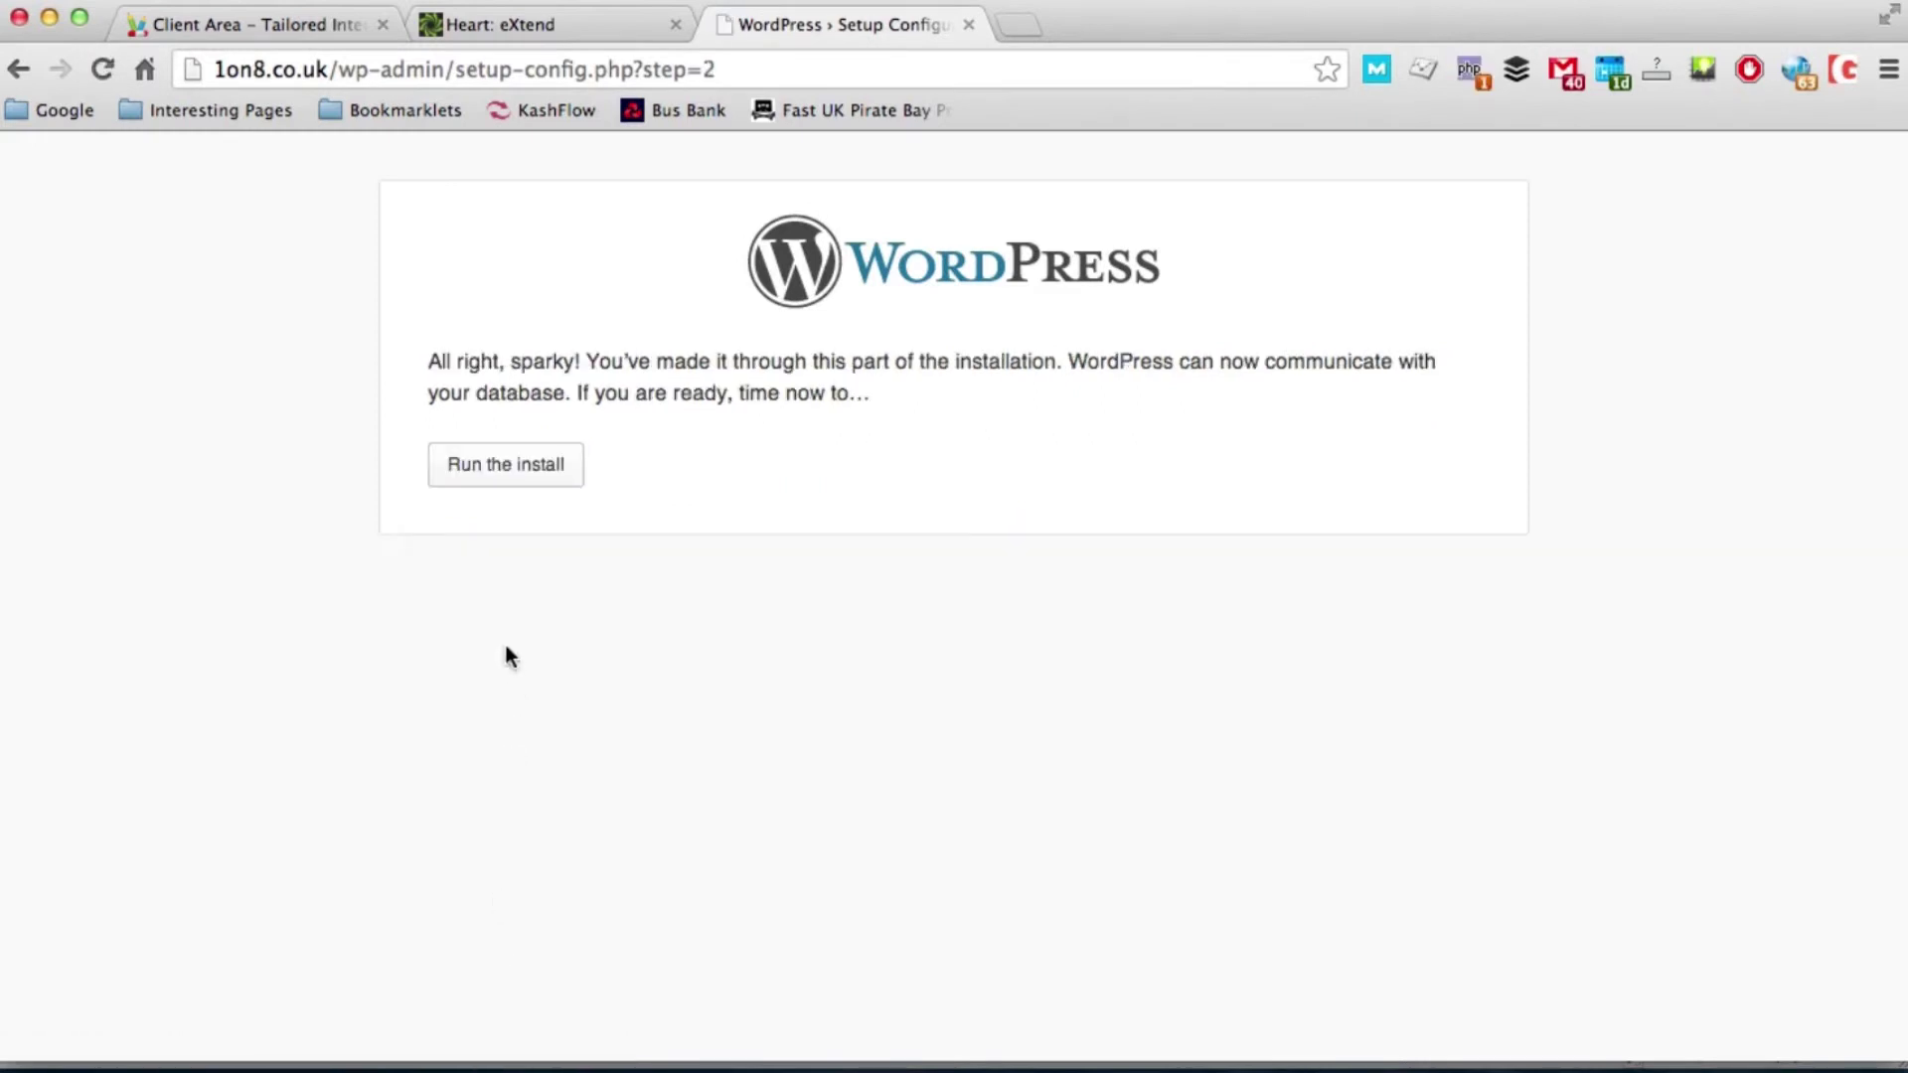
# Step: Run the install and enter the site title 'WordPress Blog Install Test'
pyautogui.click(495, 467)
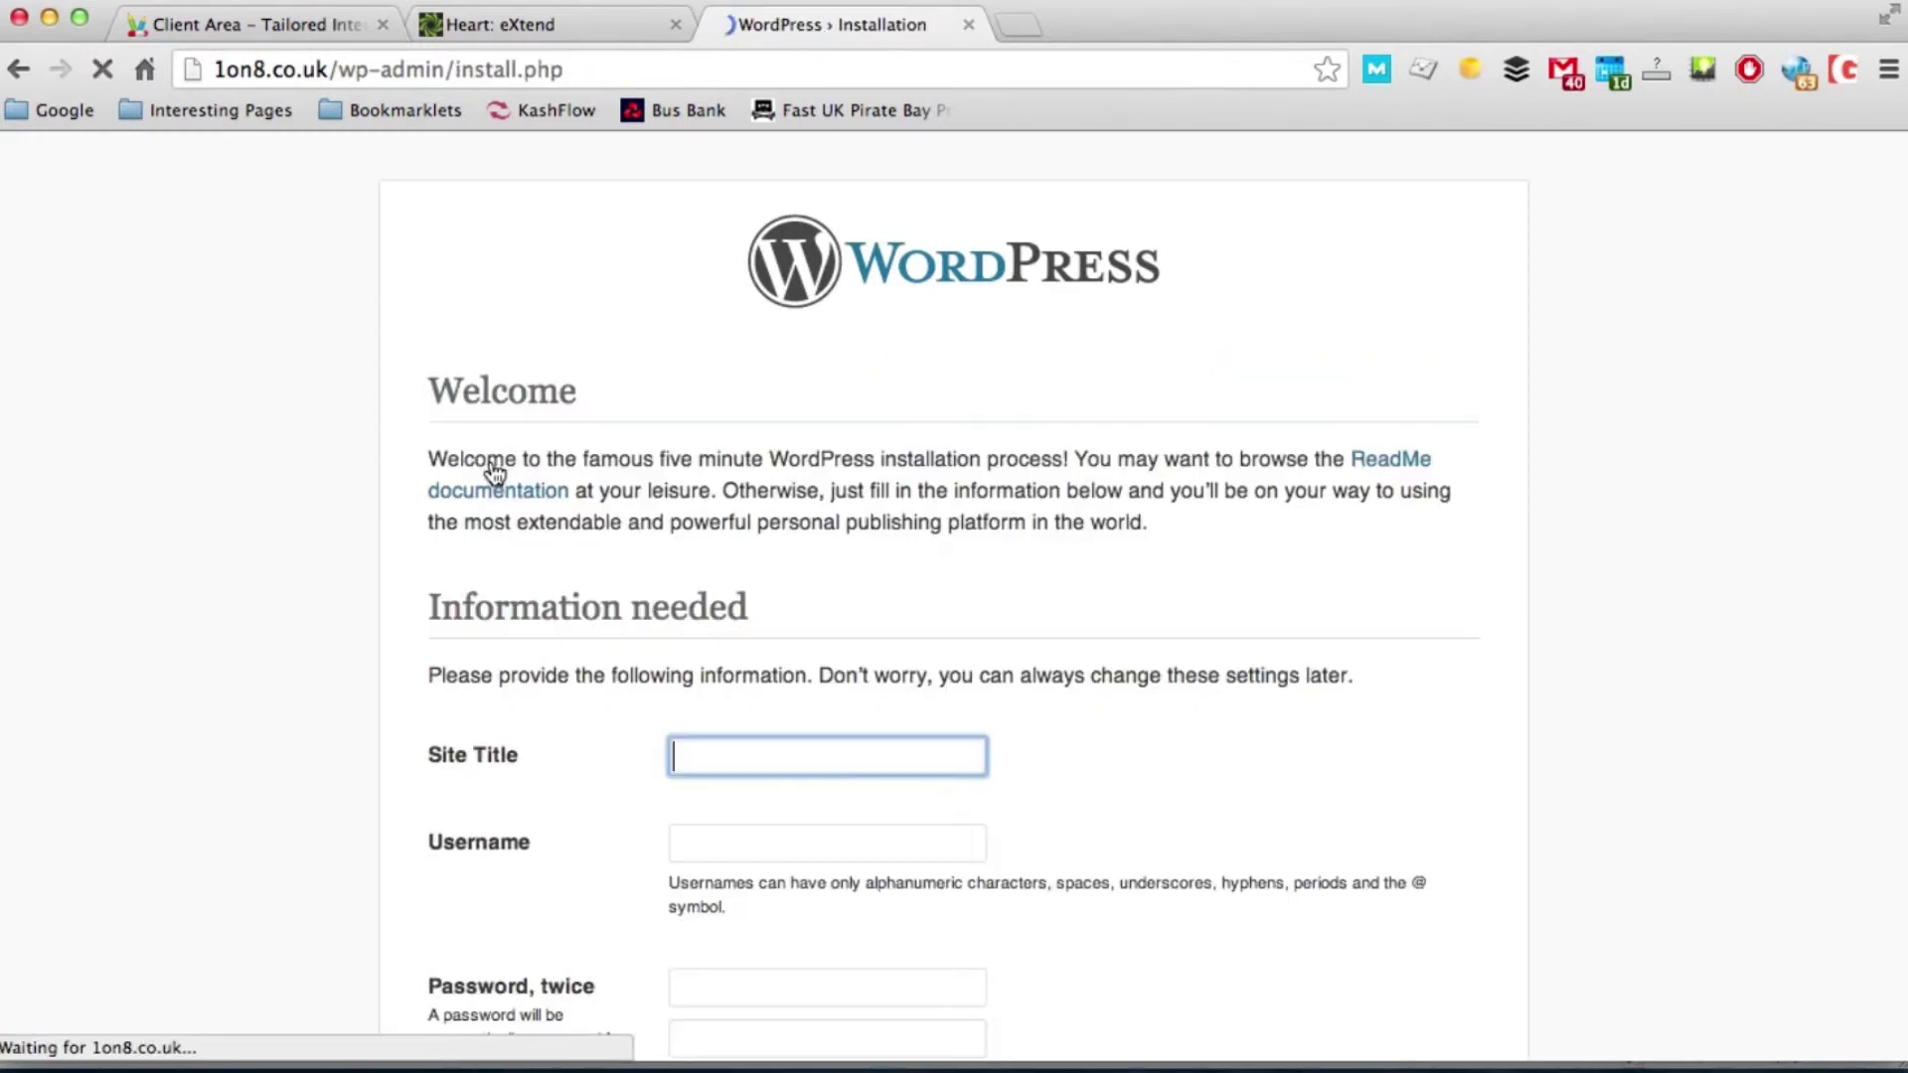
pyautogui.write('WordPress Blog Install Test')
# Step: Set the admin username to 'Dont Use Admin' and enter its password
pyautogui.press('Tab')
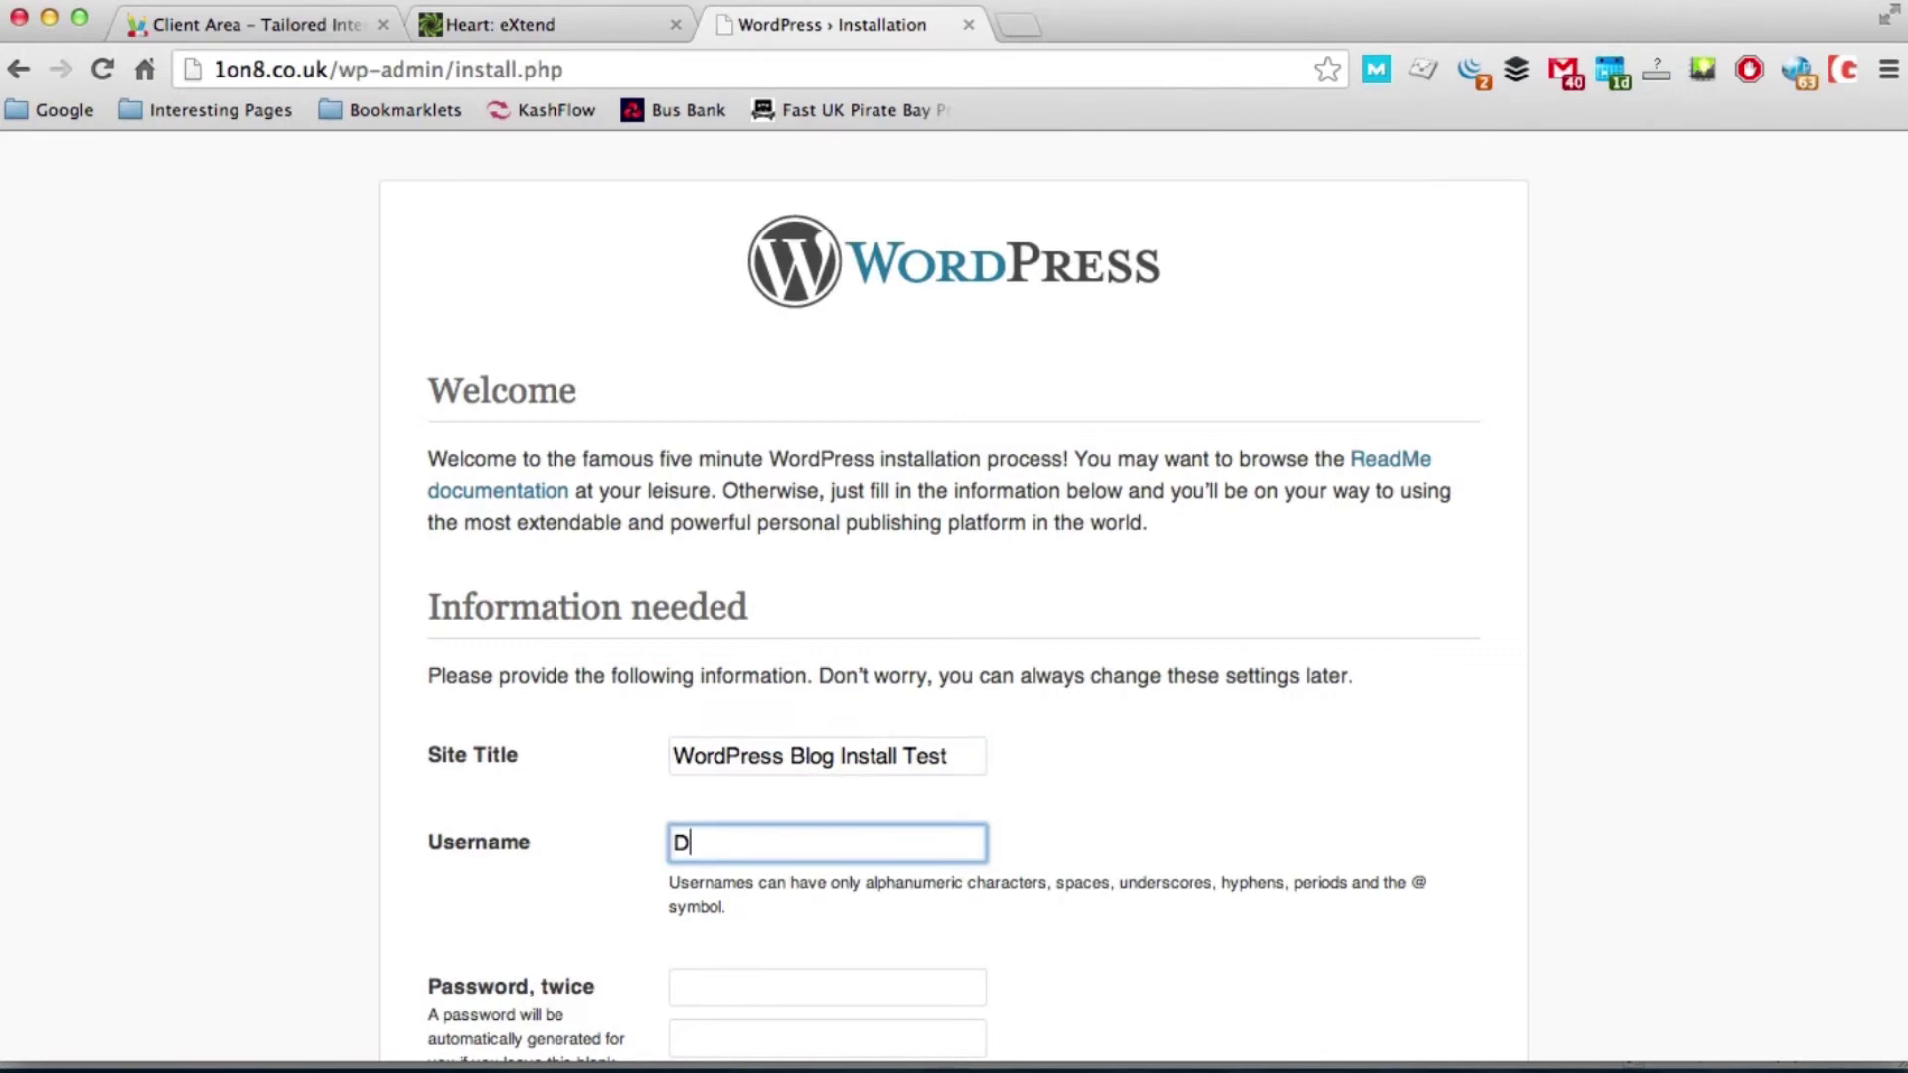
pyautogui.write('Dont Use Admin')
pyautogui.press('Tab')
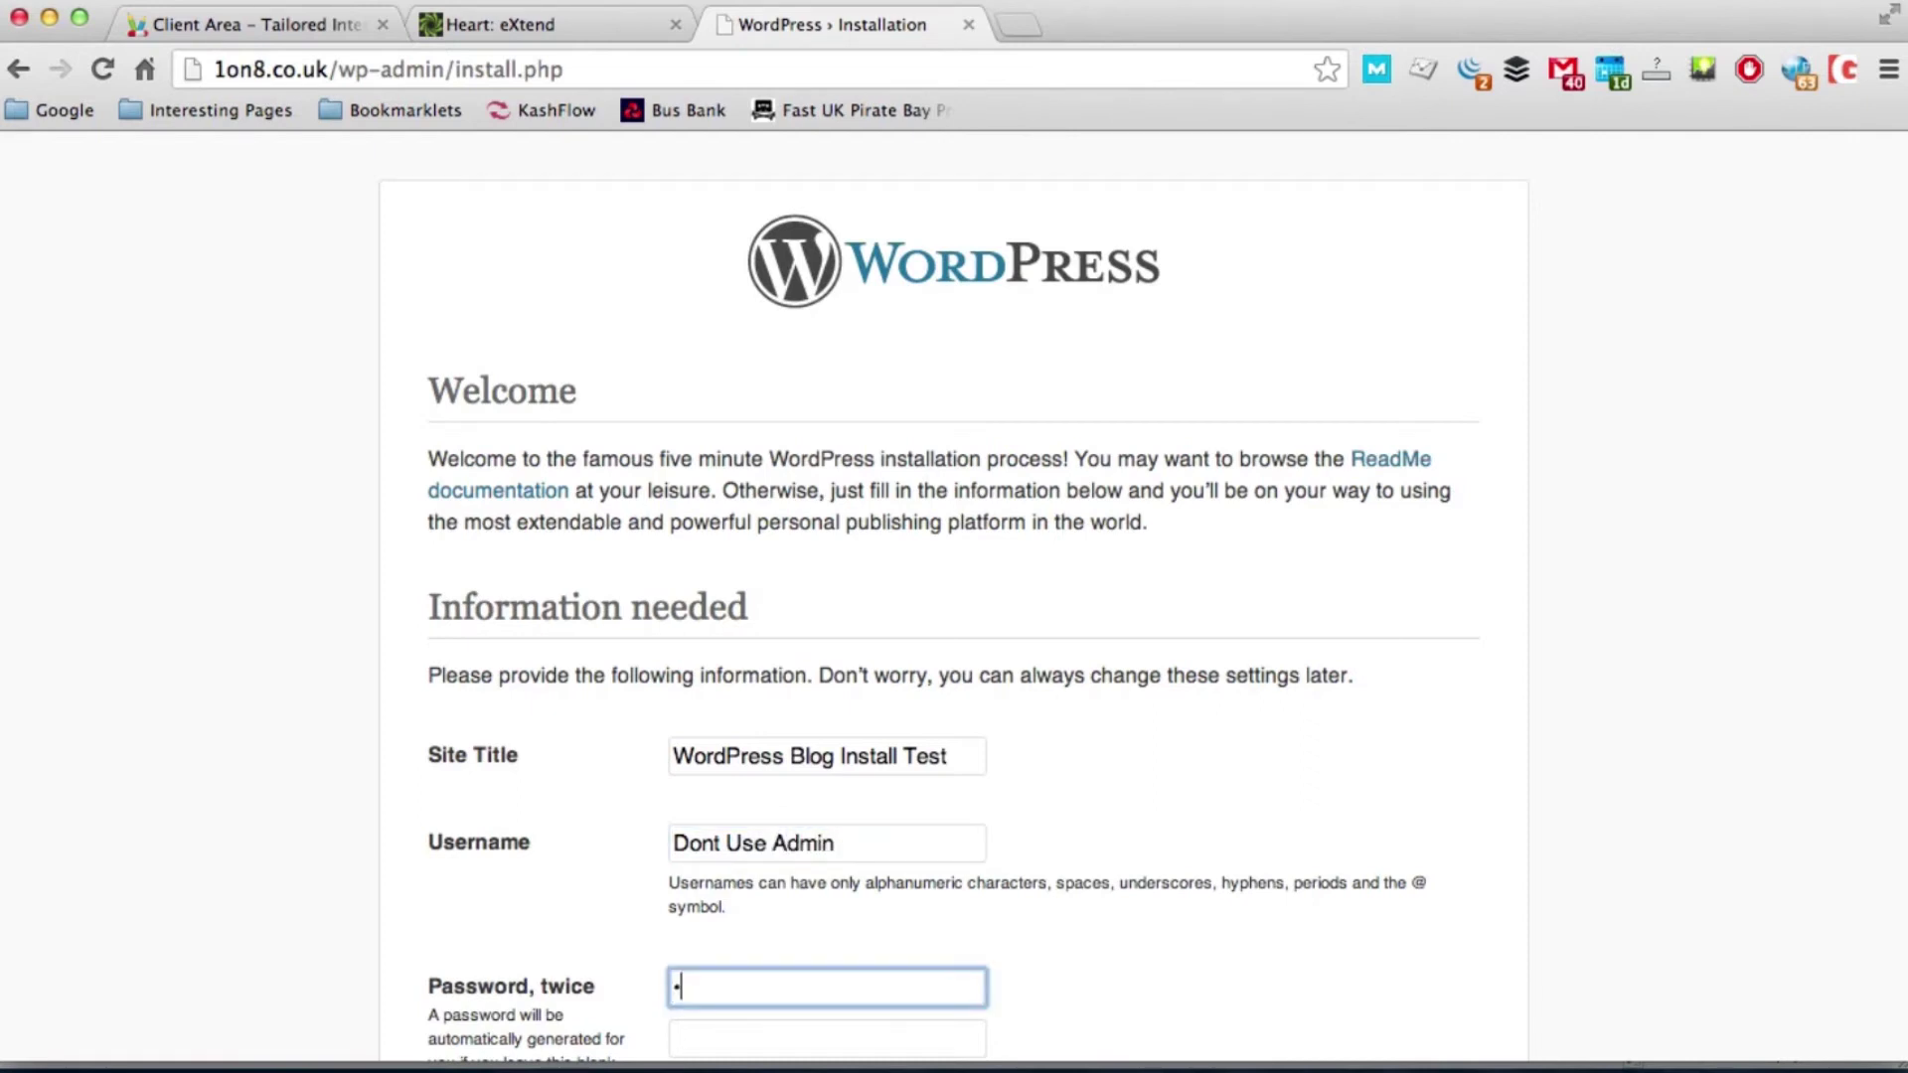
pyautogui.click(827, 1039)
pyautogui.write('•••••••')
# Step: Enter the admin e-mail address, turn off search engine indexing, and install WordPress
pyautogui.scroll(-5, 1035, 605)
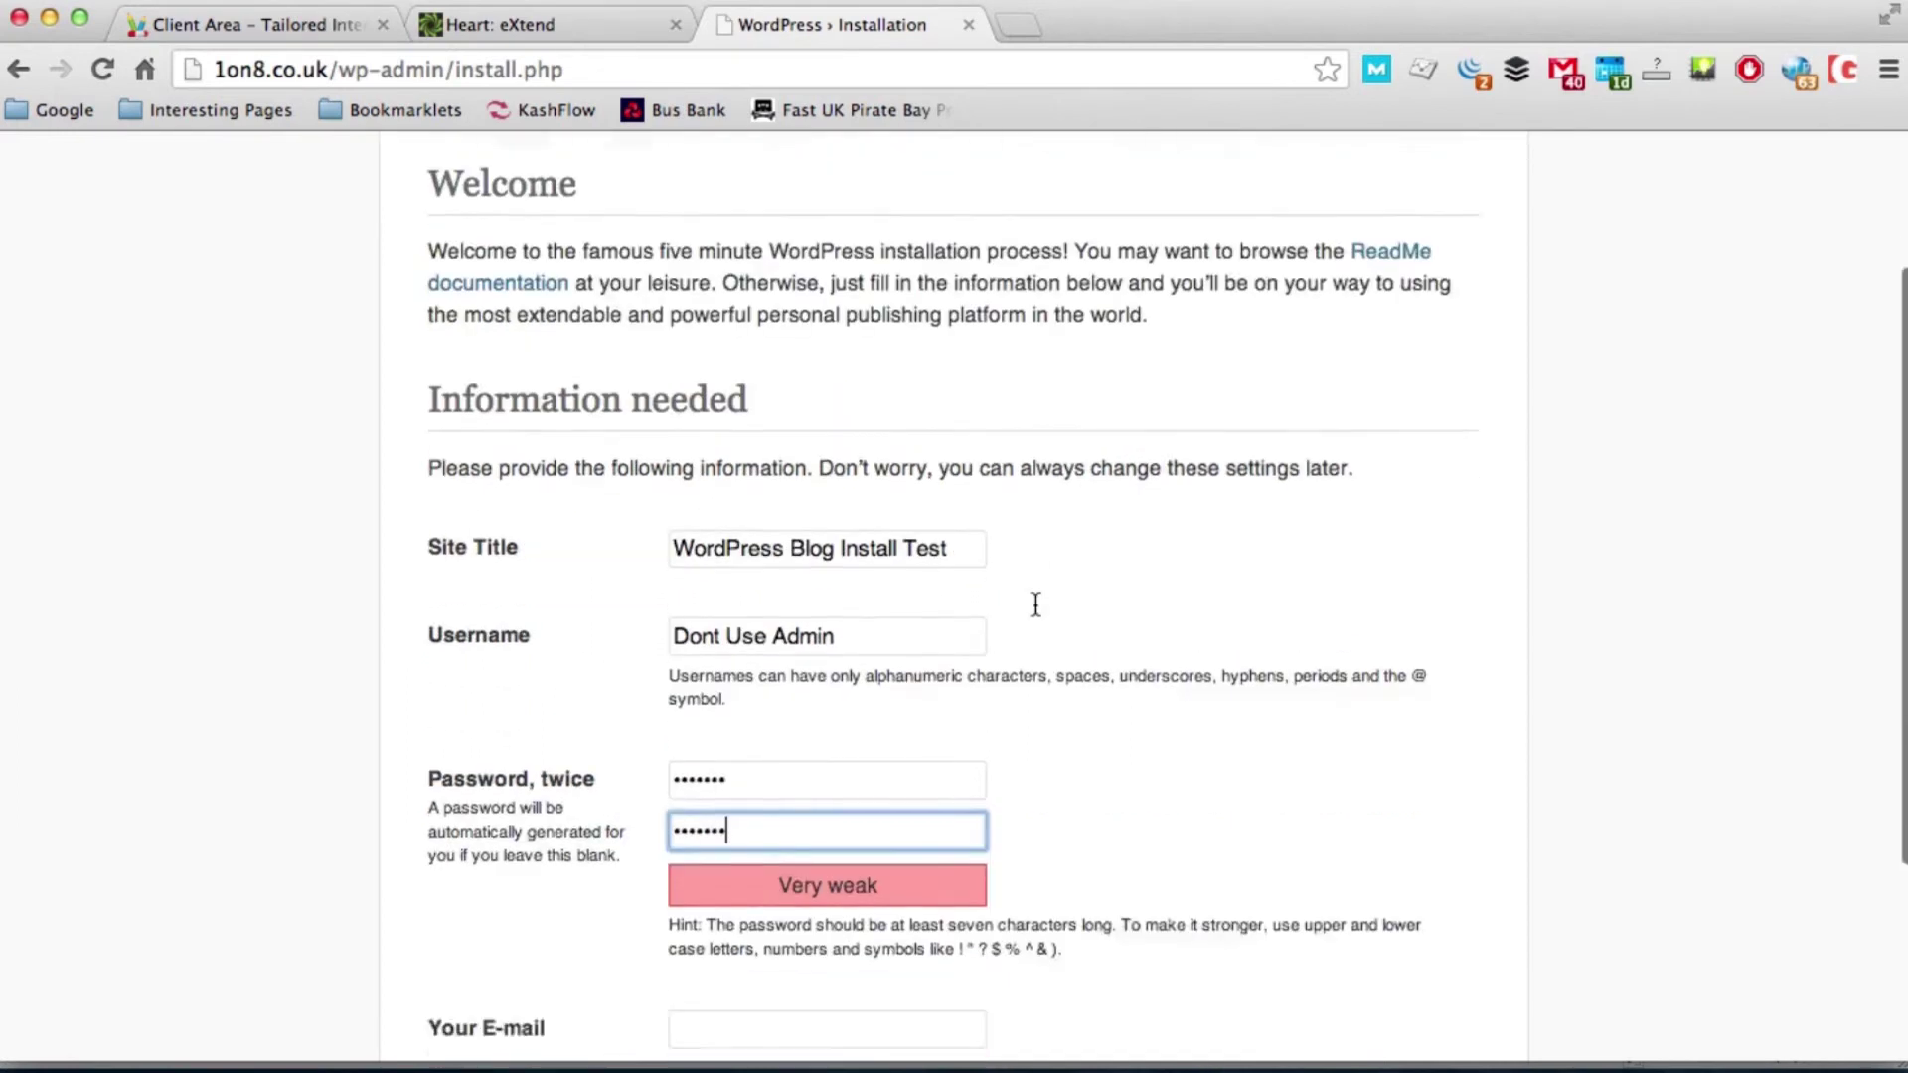
pyautogui.click(866, 736)
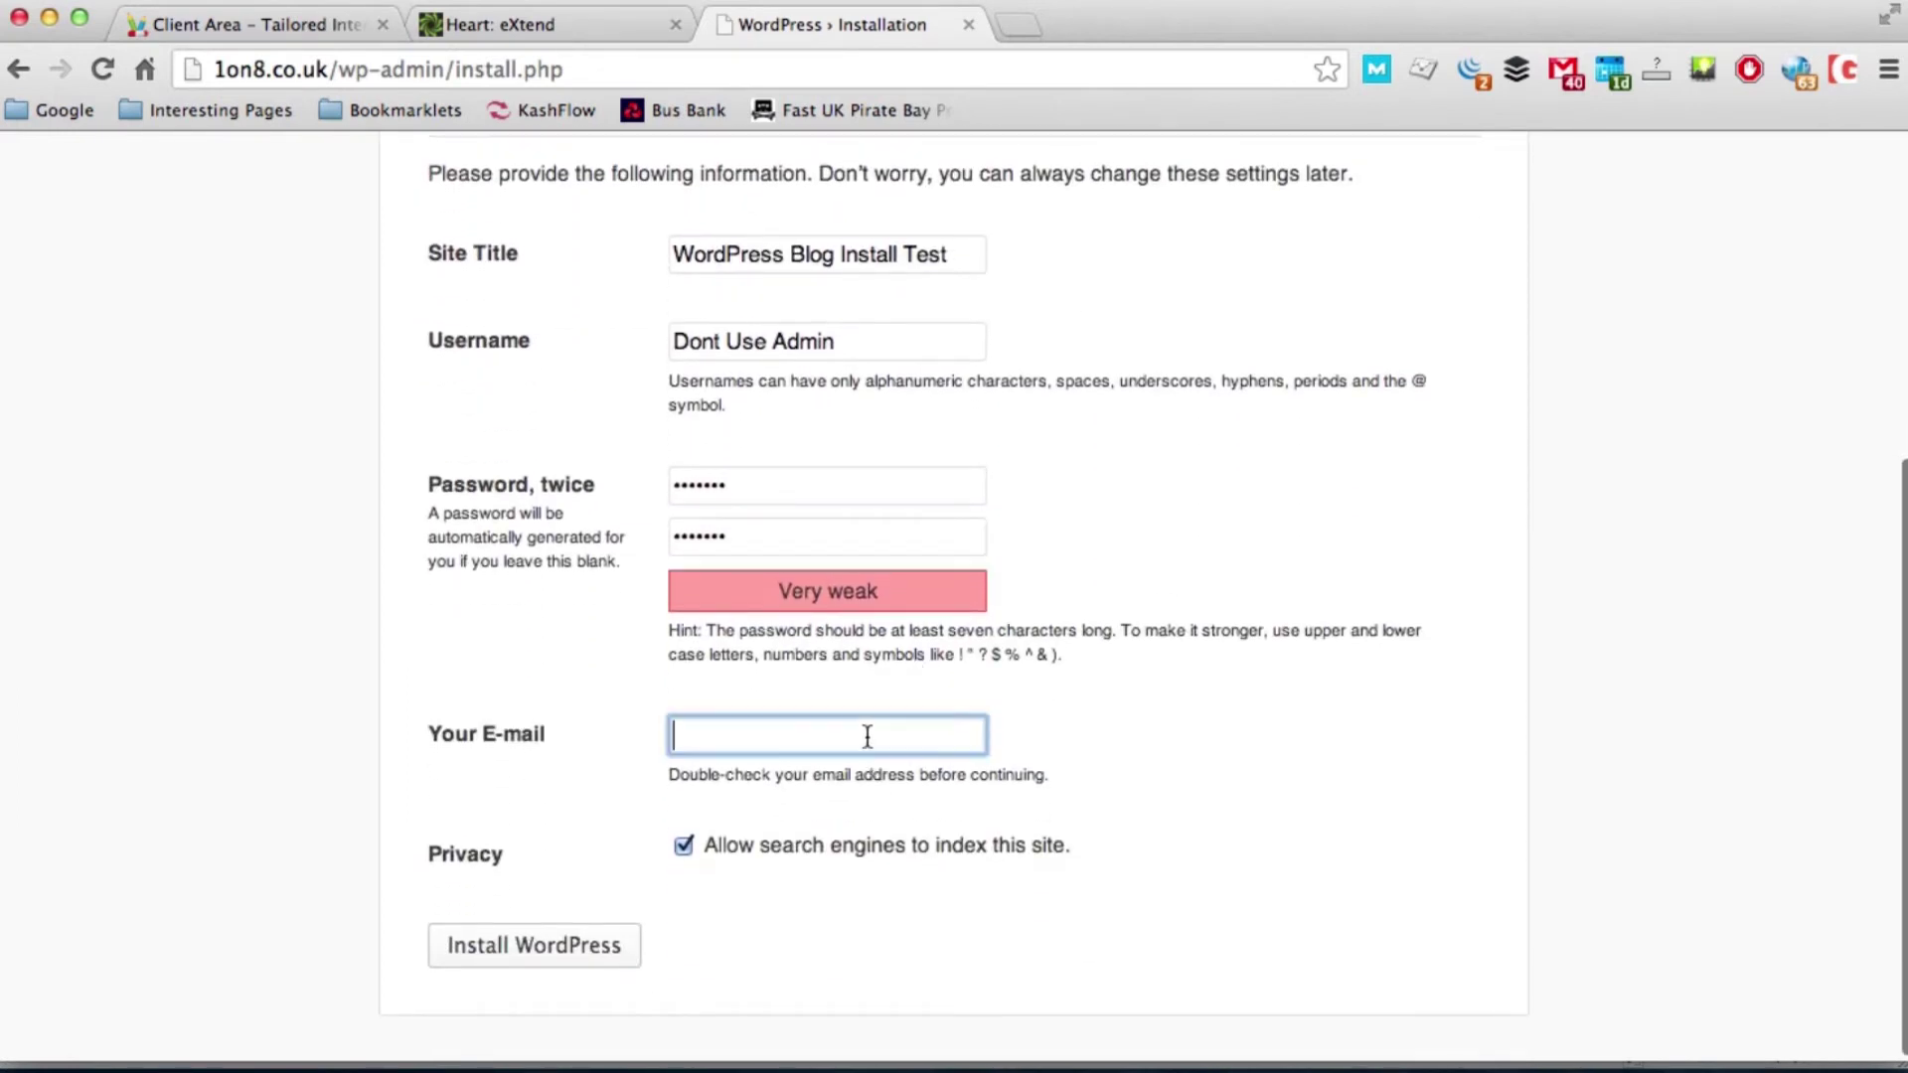
pyautogui.click(683, 849)
pyautogui.click(568, 949)
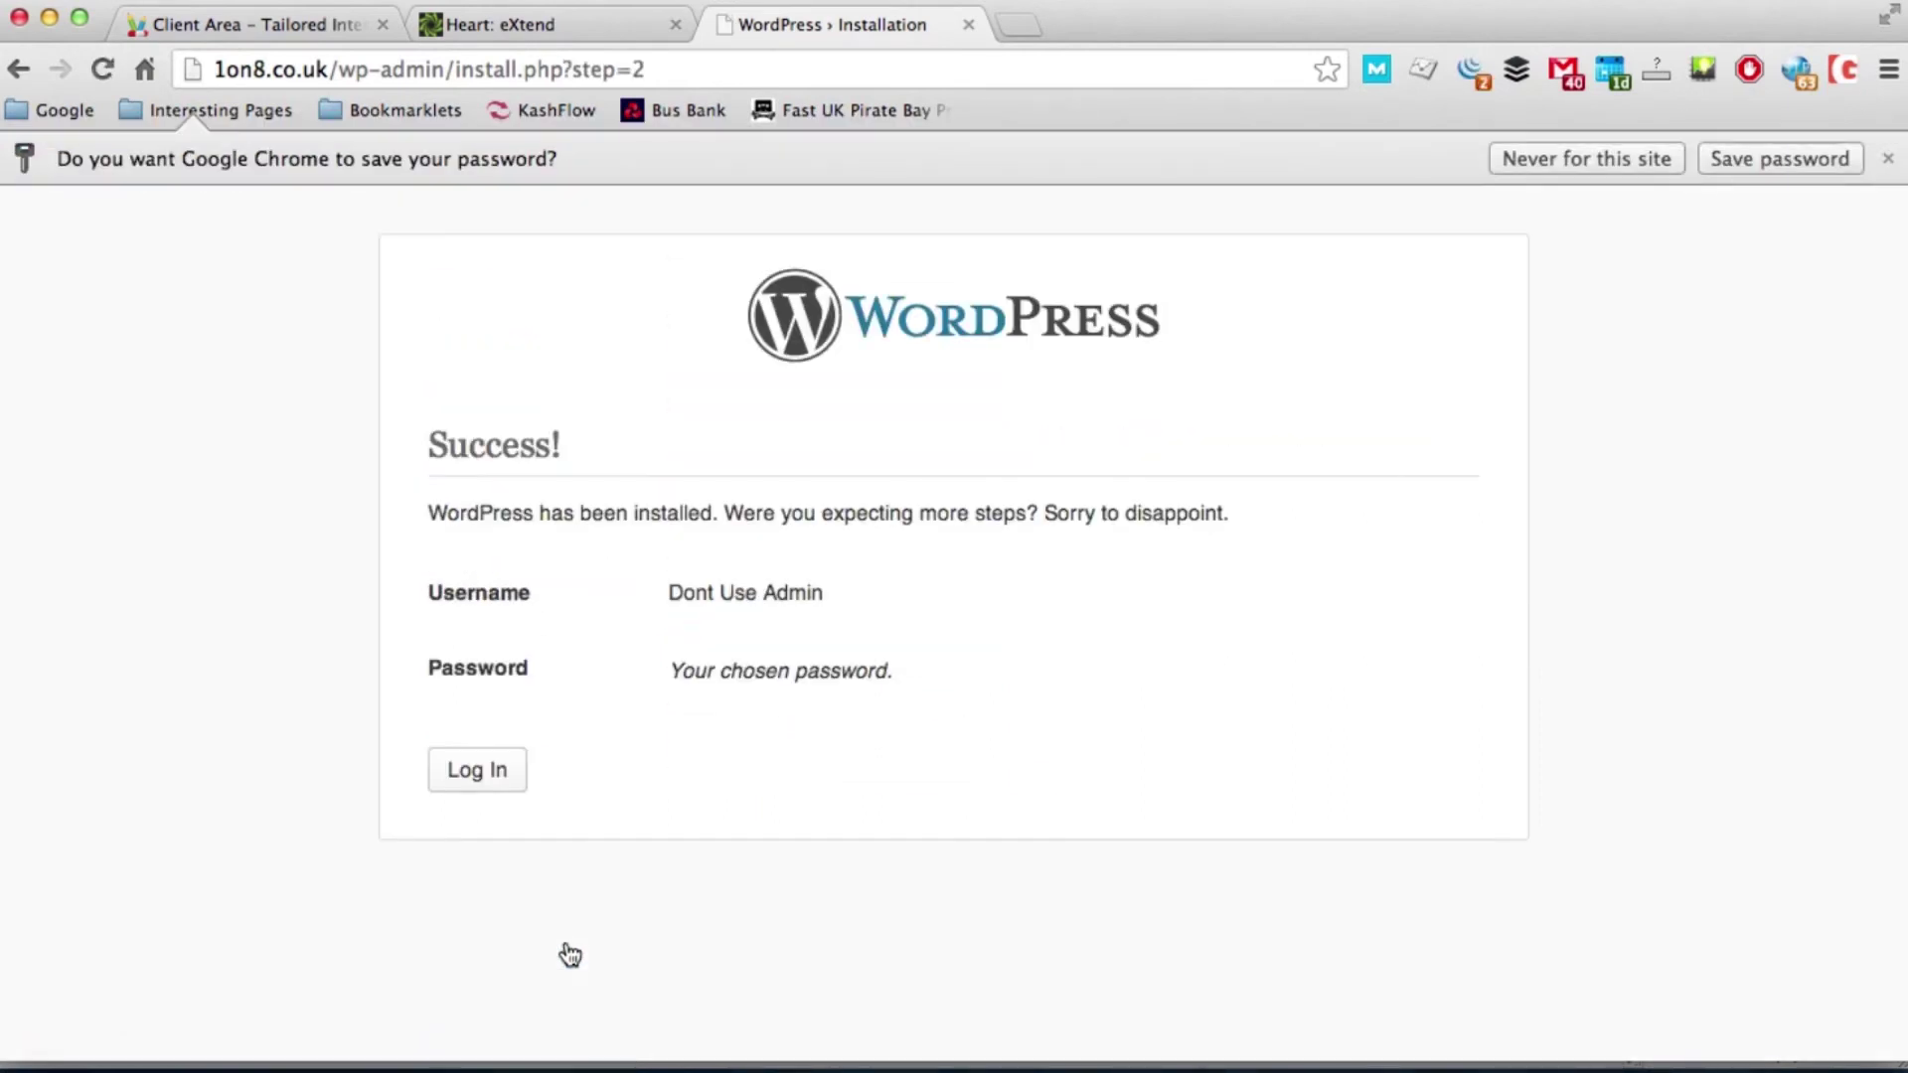
# Step: Pass the captcha and log in to WordPress as 'Dont Use Admin' with its password
pyautogui.click(497, 773)
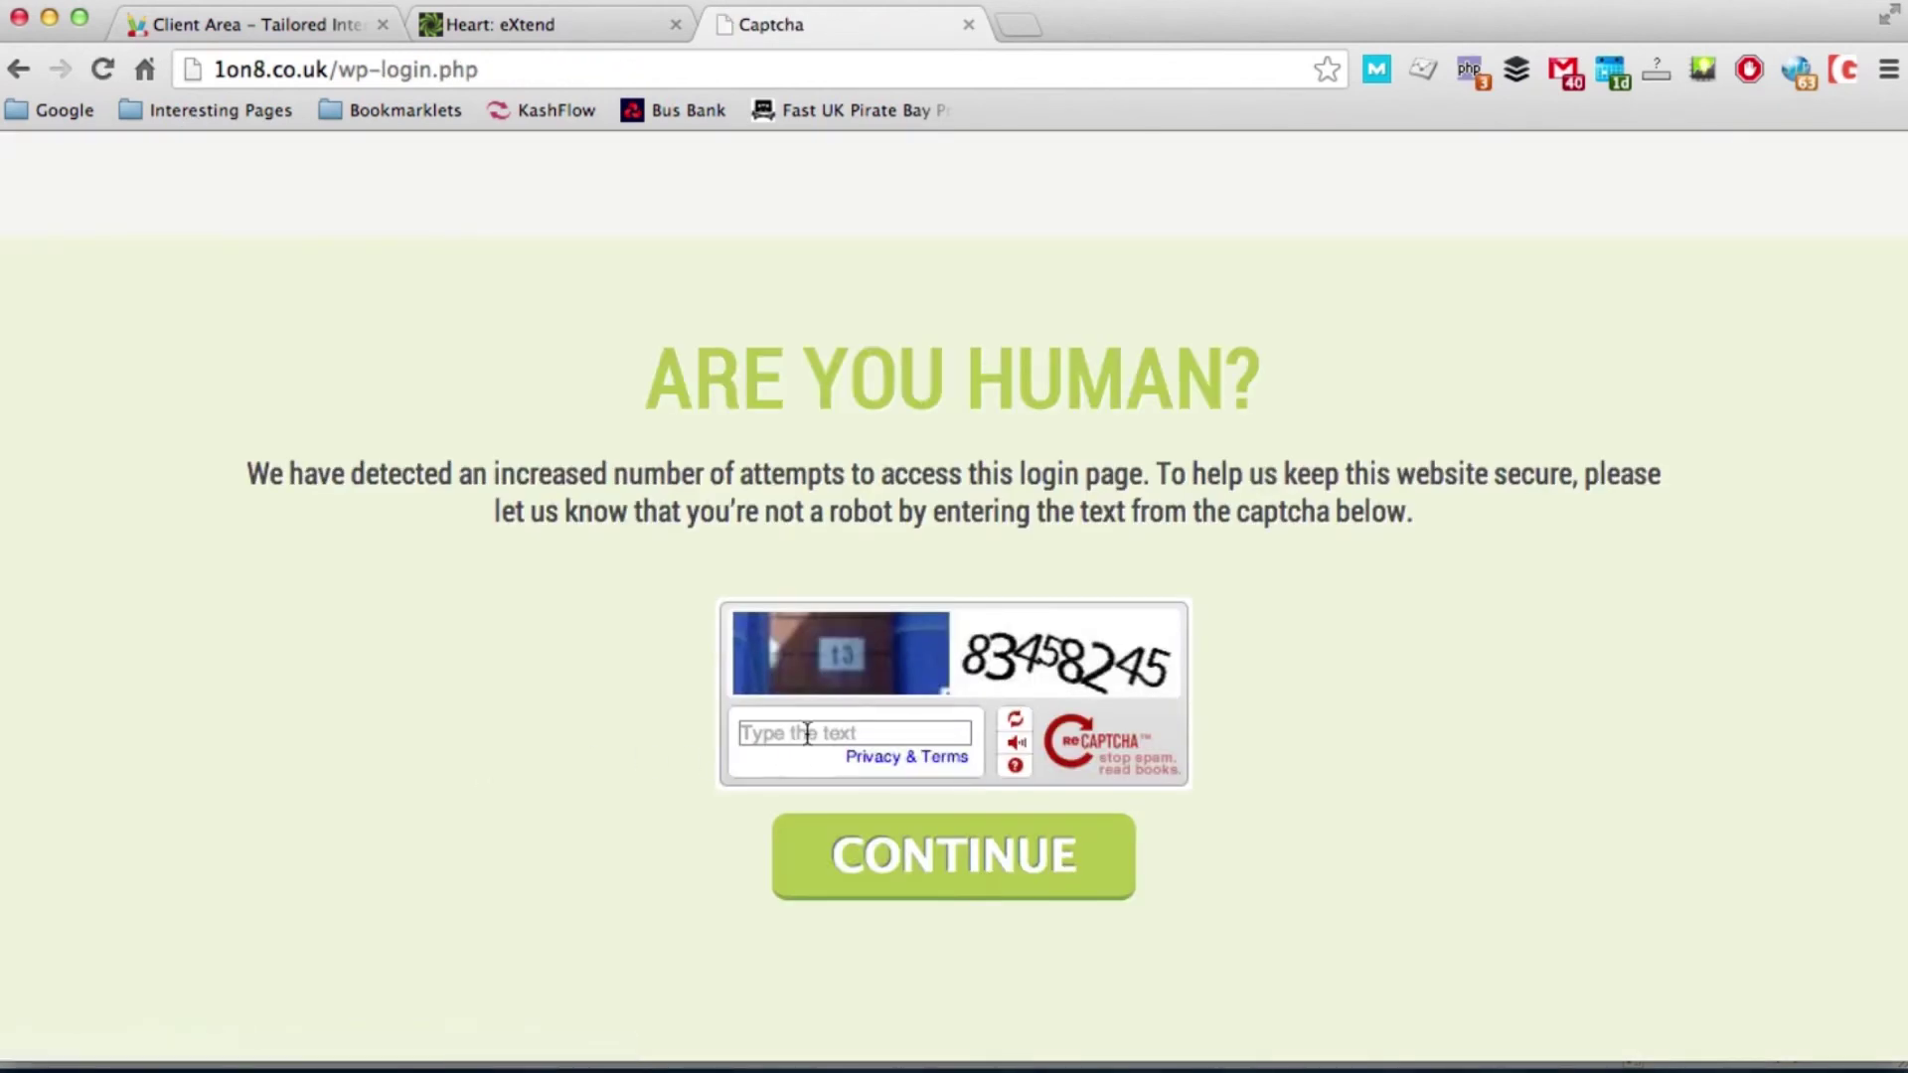
pyautogui.click(807, 734)
pyautogui.write('834')
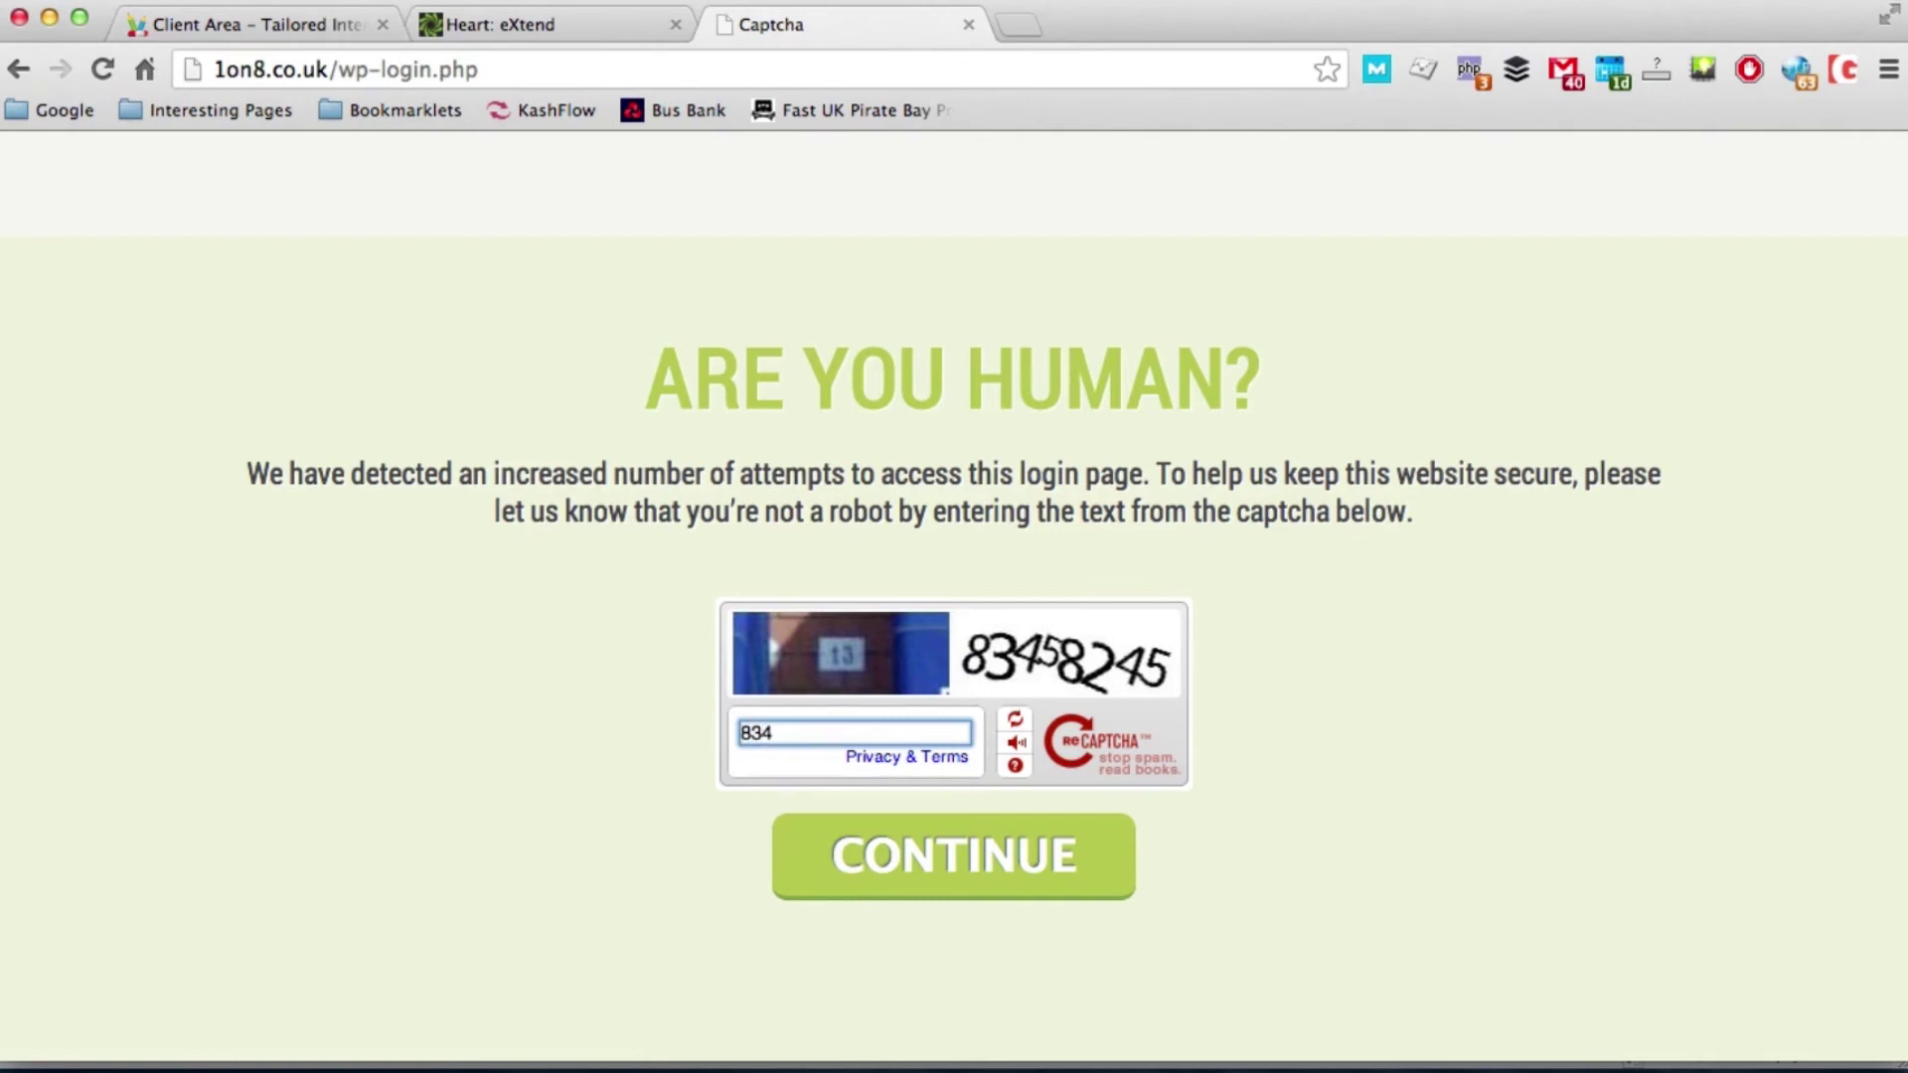
pyautogui.write('58245')
pyautogui.click(861, 879)
pyautogui.write('Do')
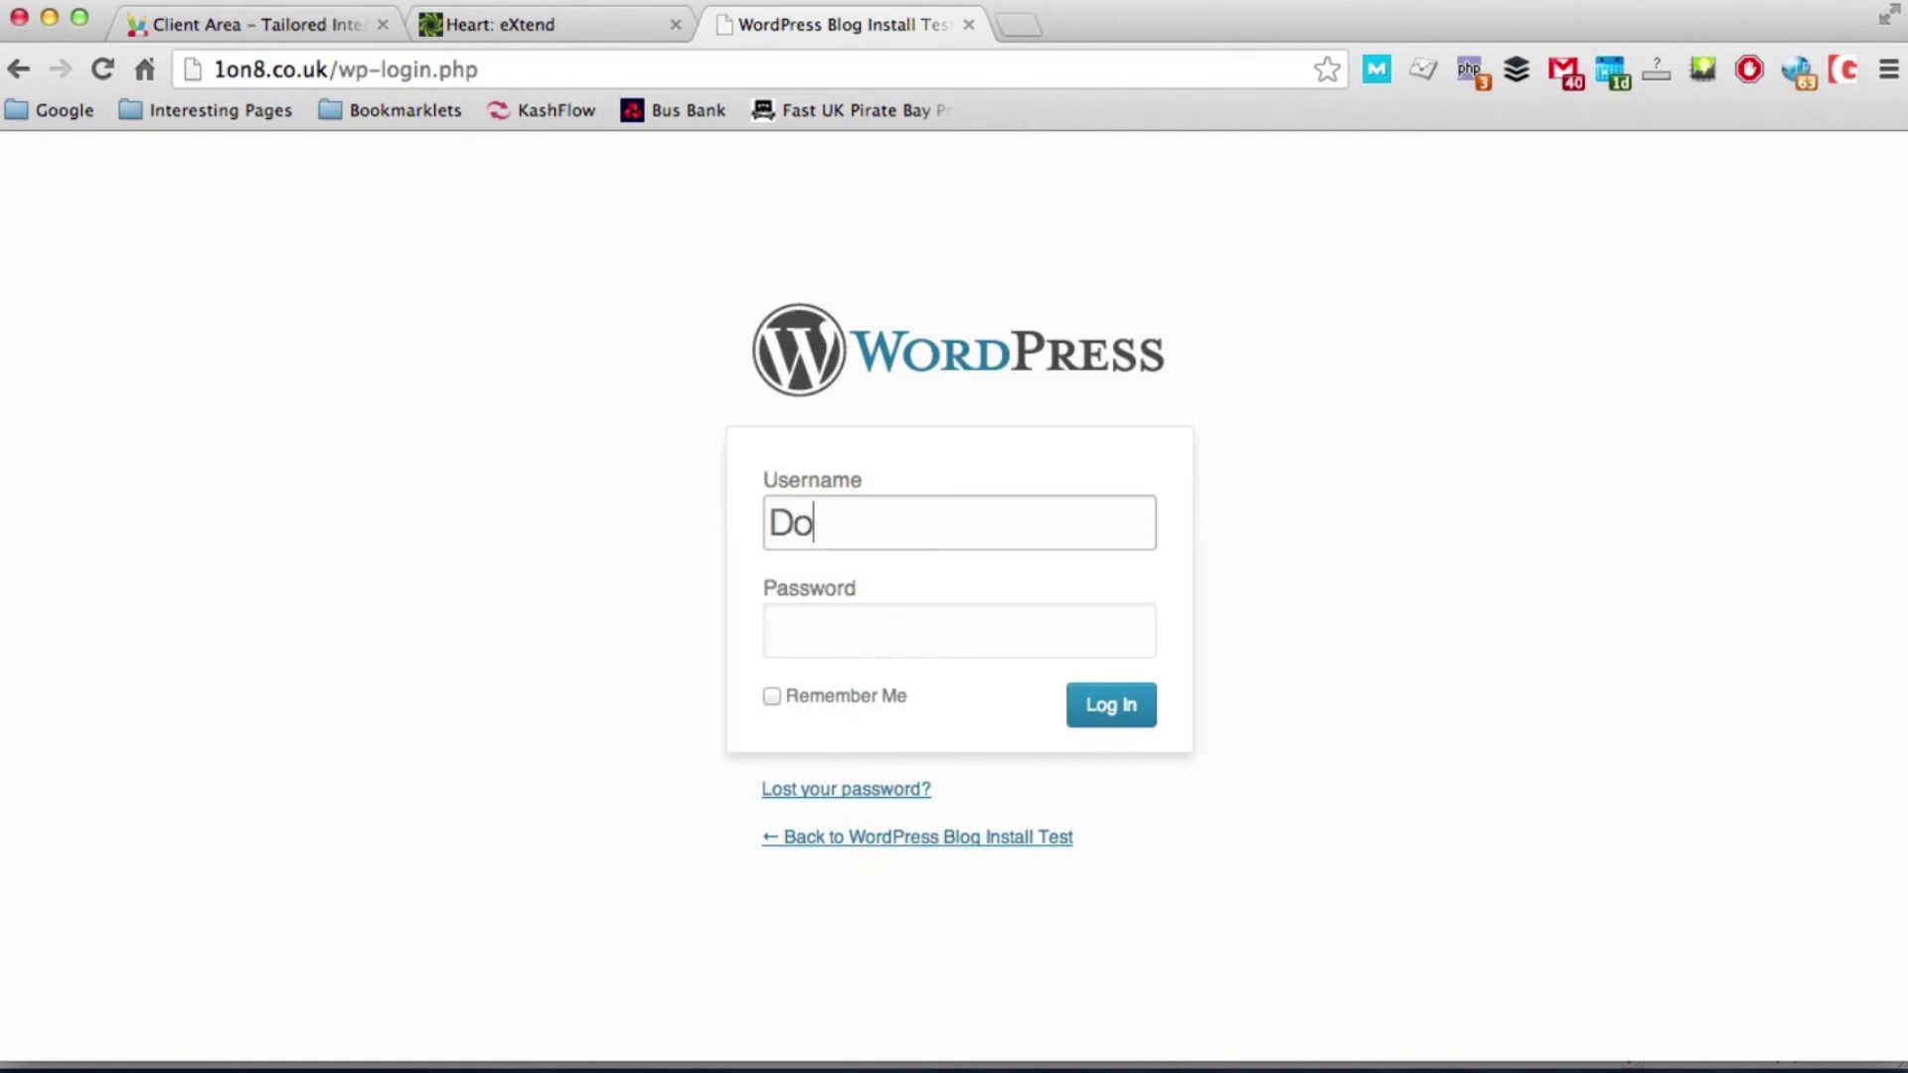
pyautogui.write('nt Use Admin')
pyautogui.press('Tab')
pyautogui.write('*******')
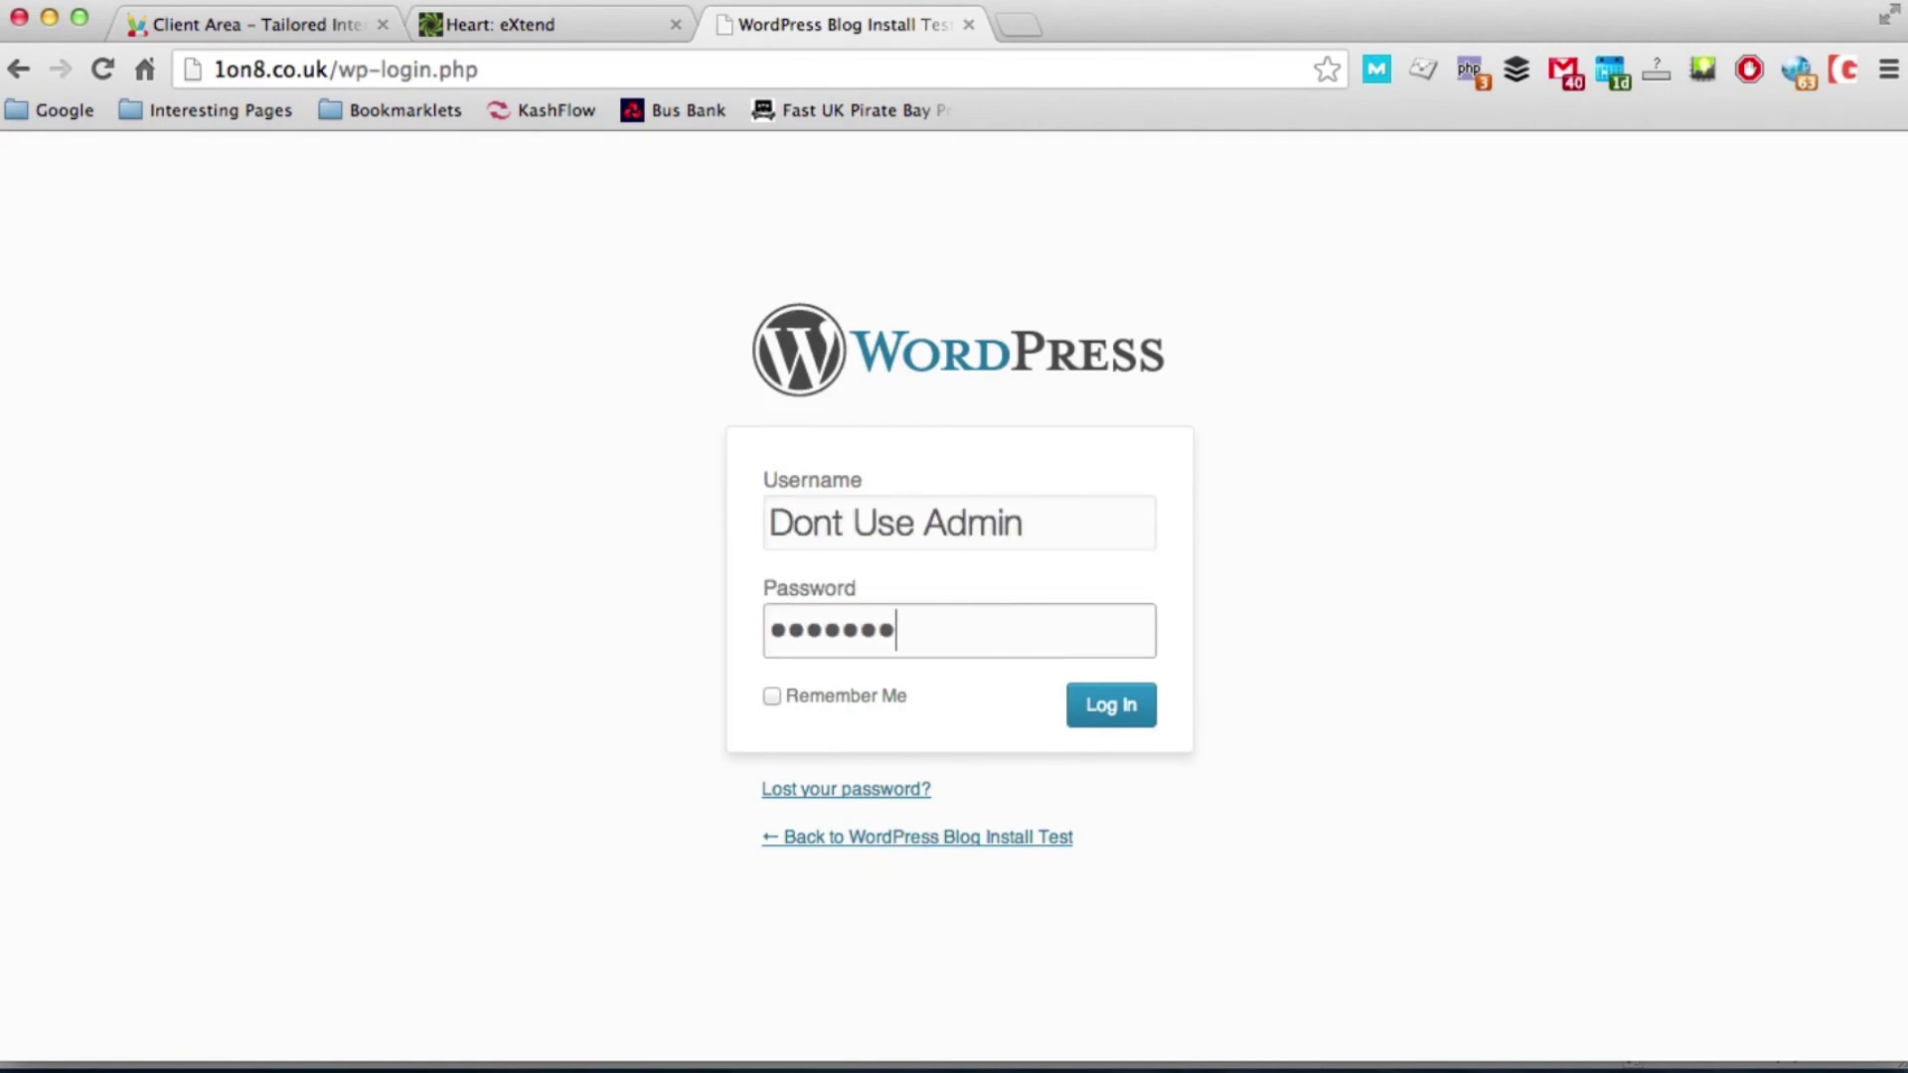
pyautogui.press('Return')
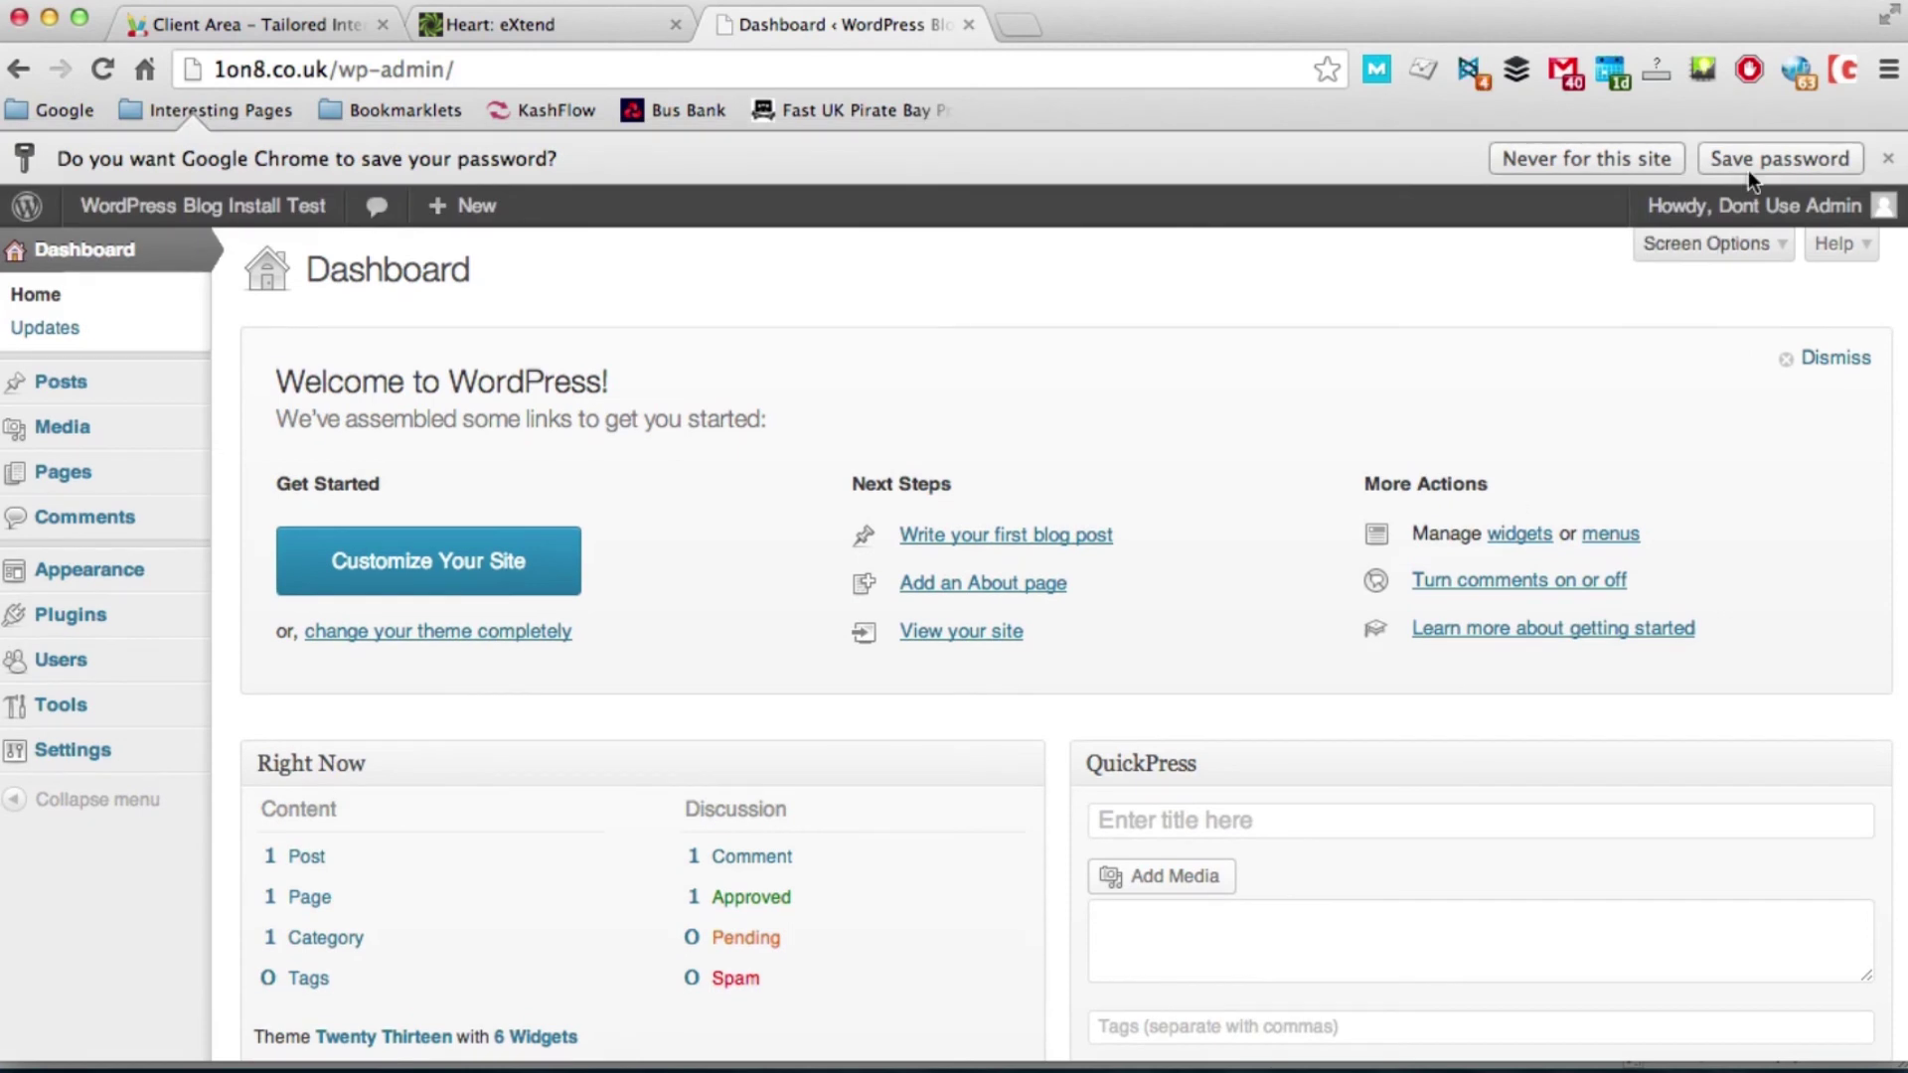
# Step: Let the browser save the password and view the live site's front page
pyautogui.click(1768, 157)
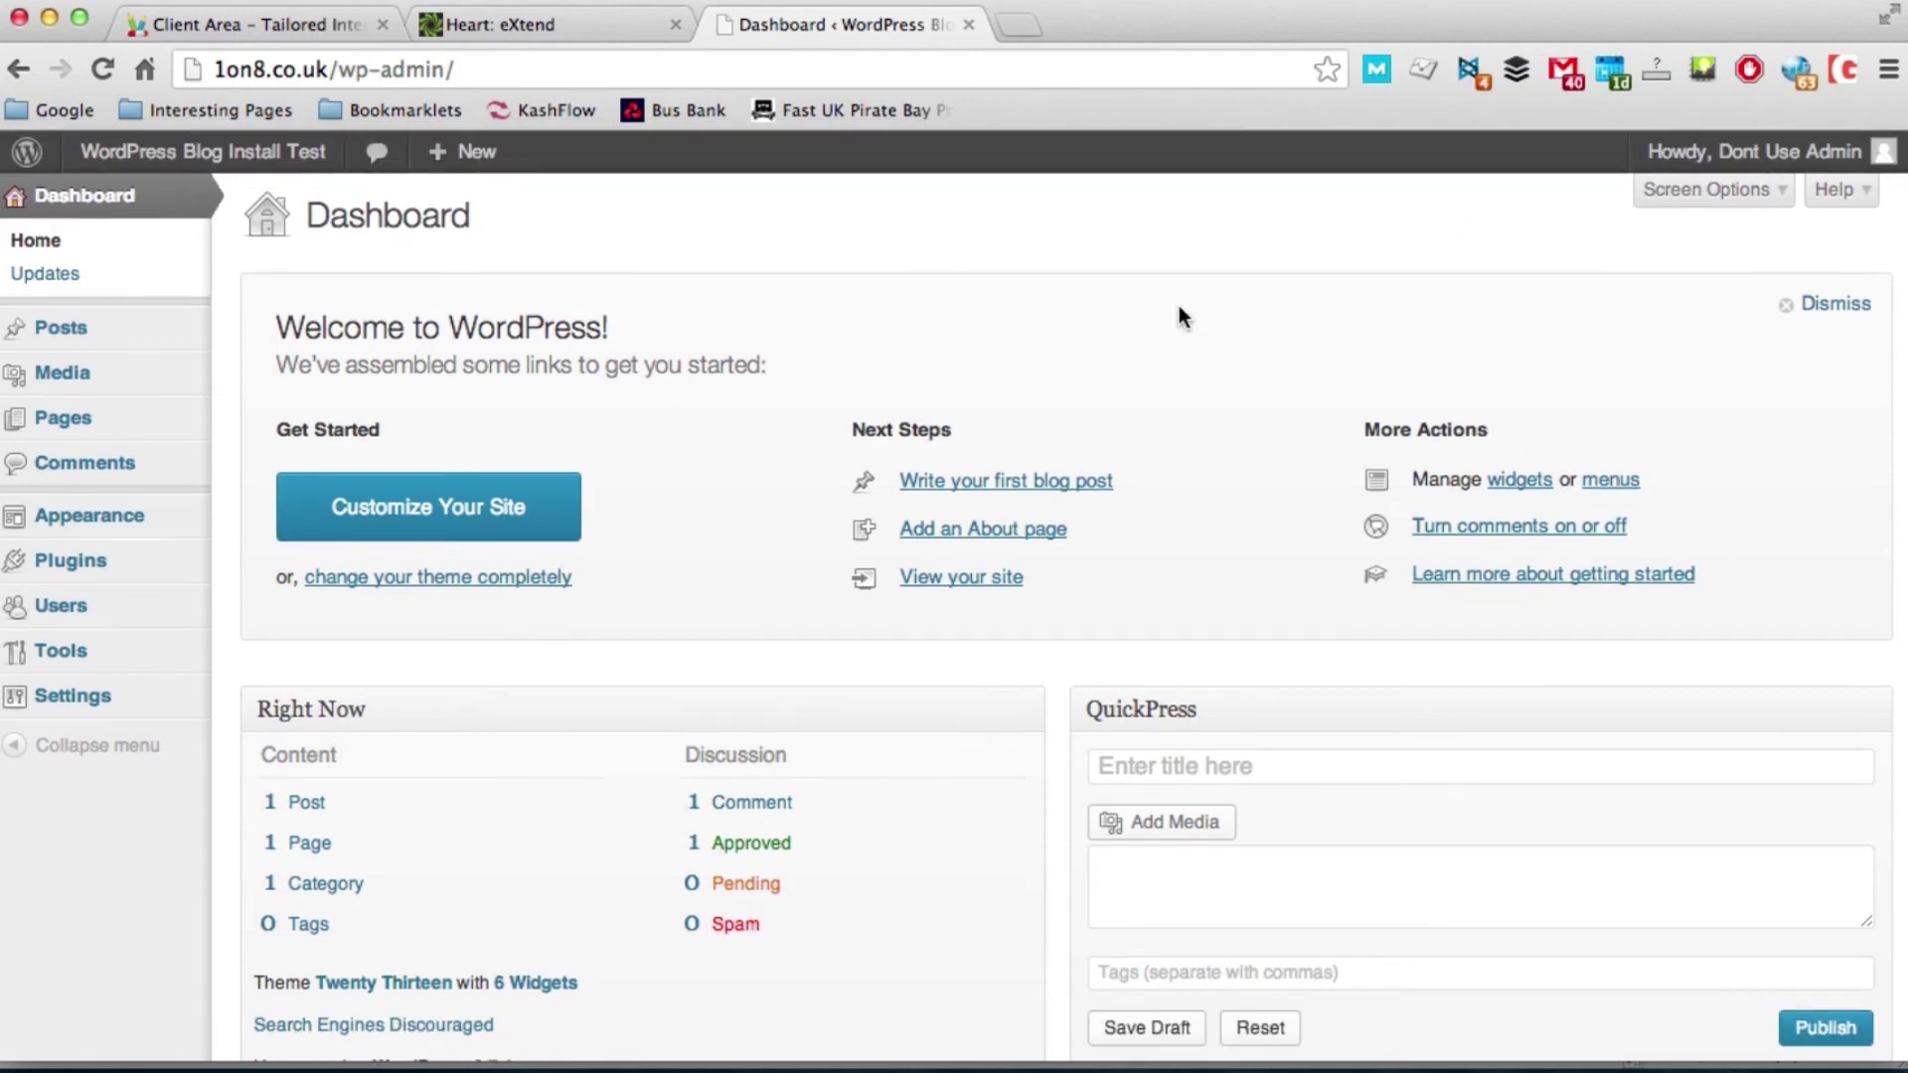
pyautogui.keyDown('super'); pyautogui.click(298, 167); pyautogui.keyUp('super')
pyautogui.click(1033, 27)
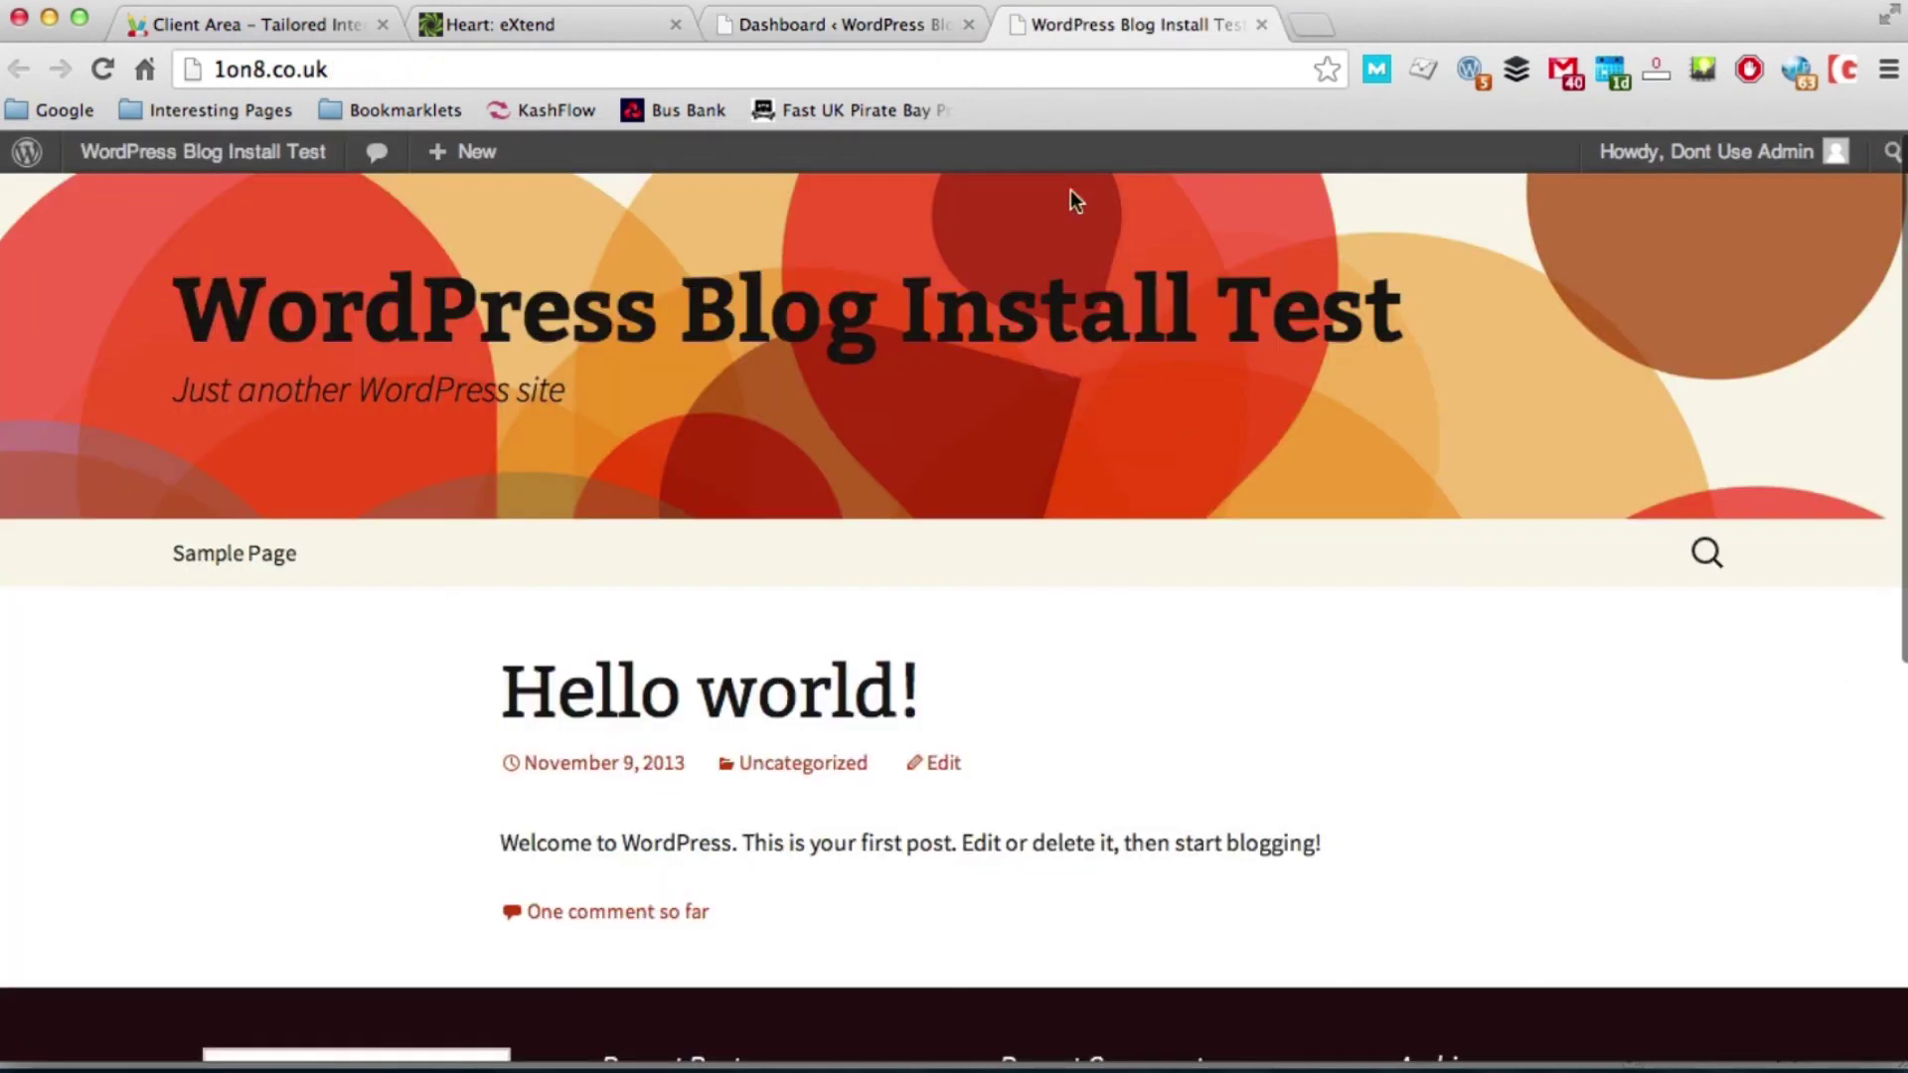